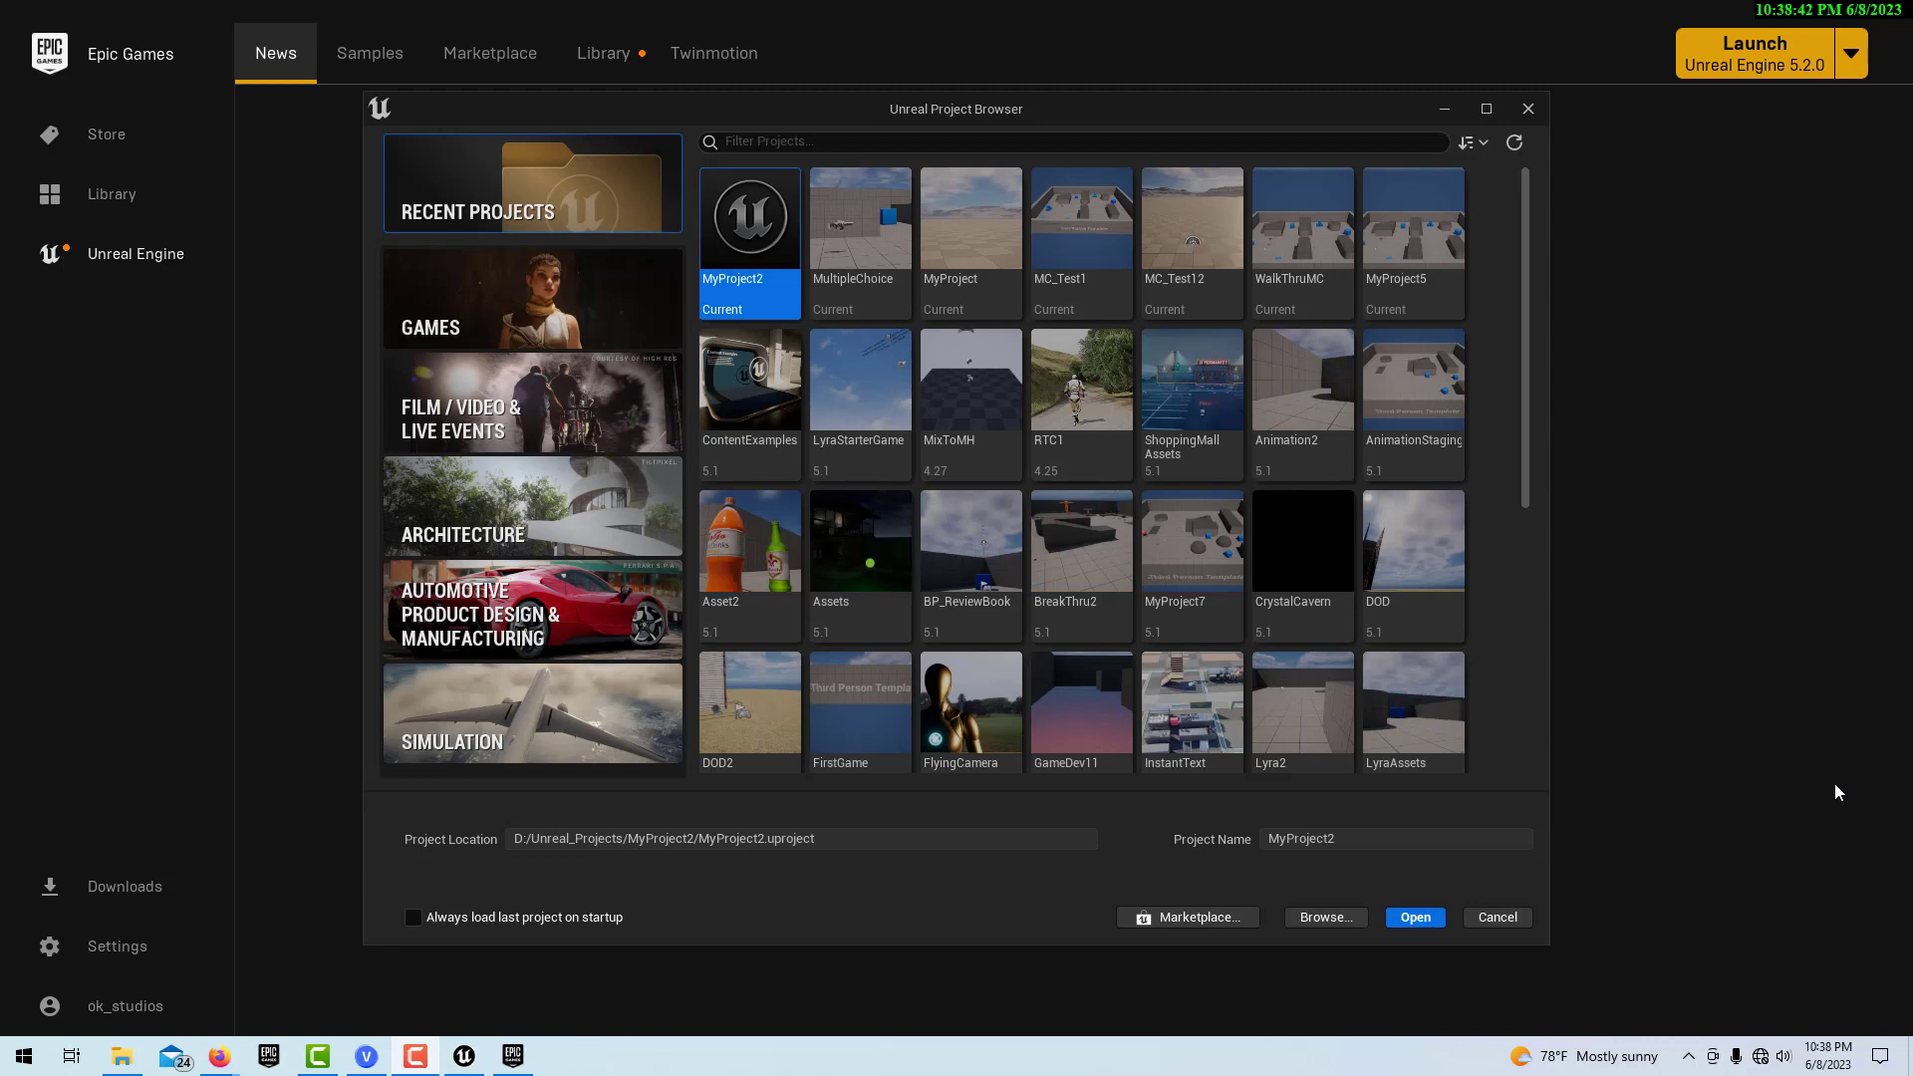
Step: Create a new First Person game project, MyProject6, from the Games templates
left_click(457, 305)
left_click(900, 219)
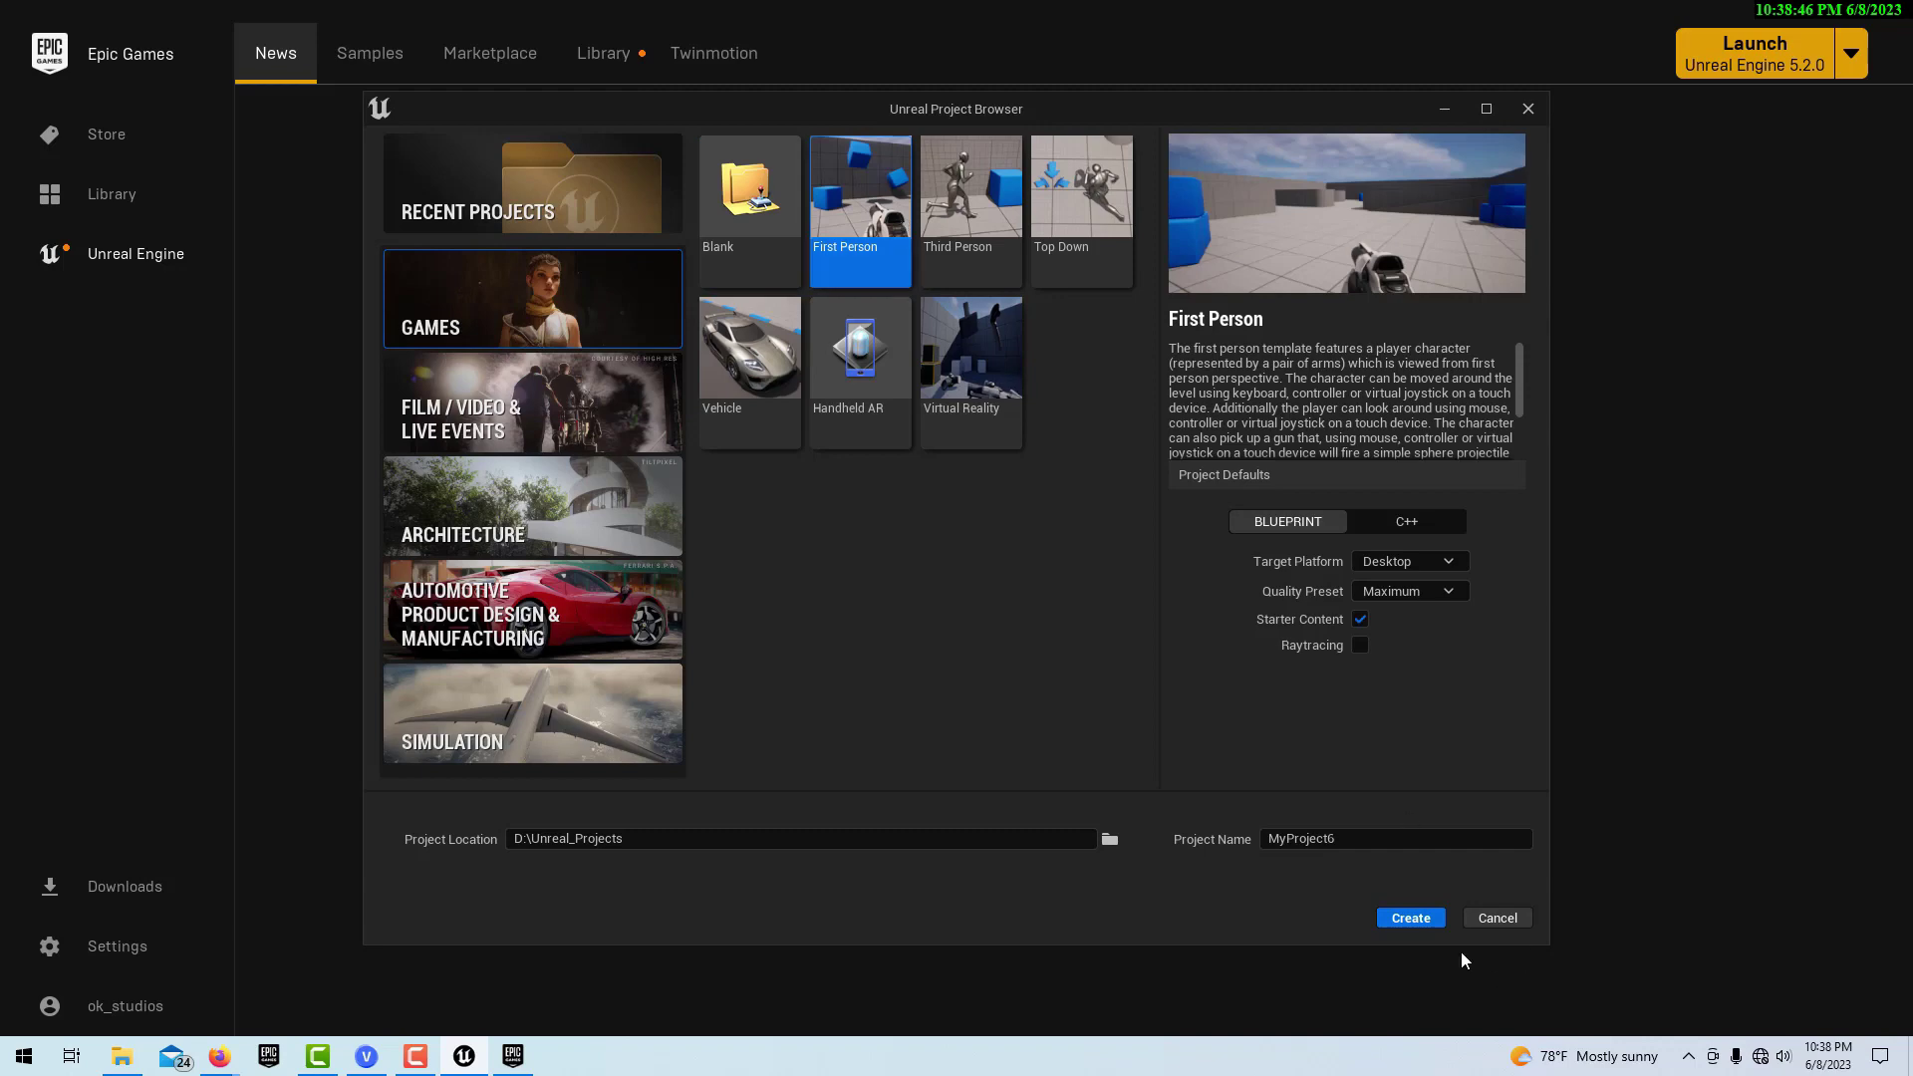
left_click(1427, 921)
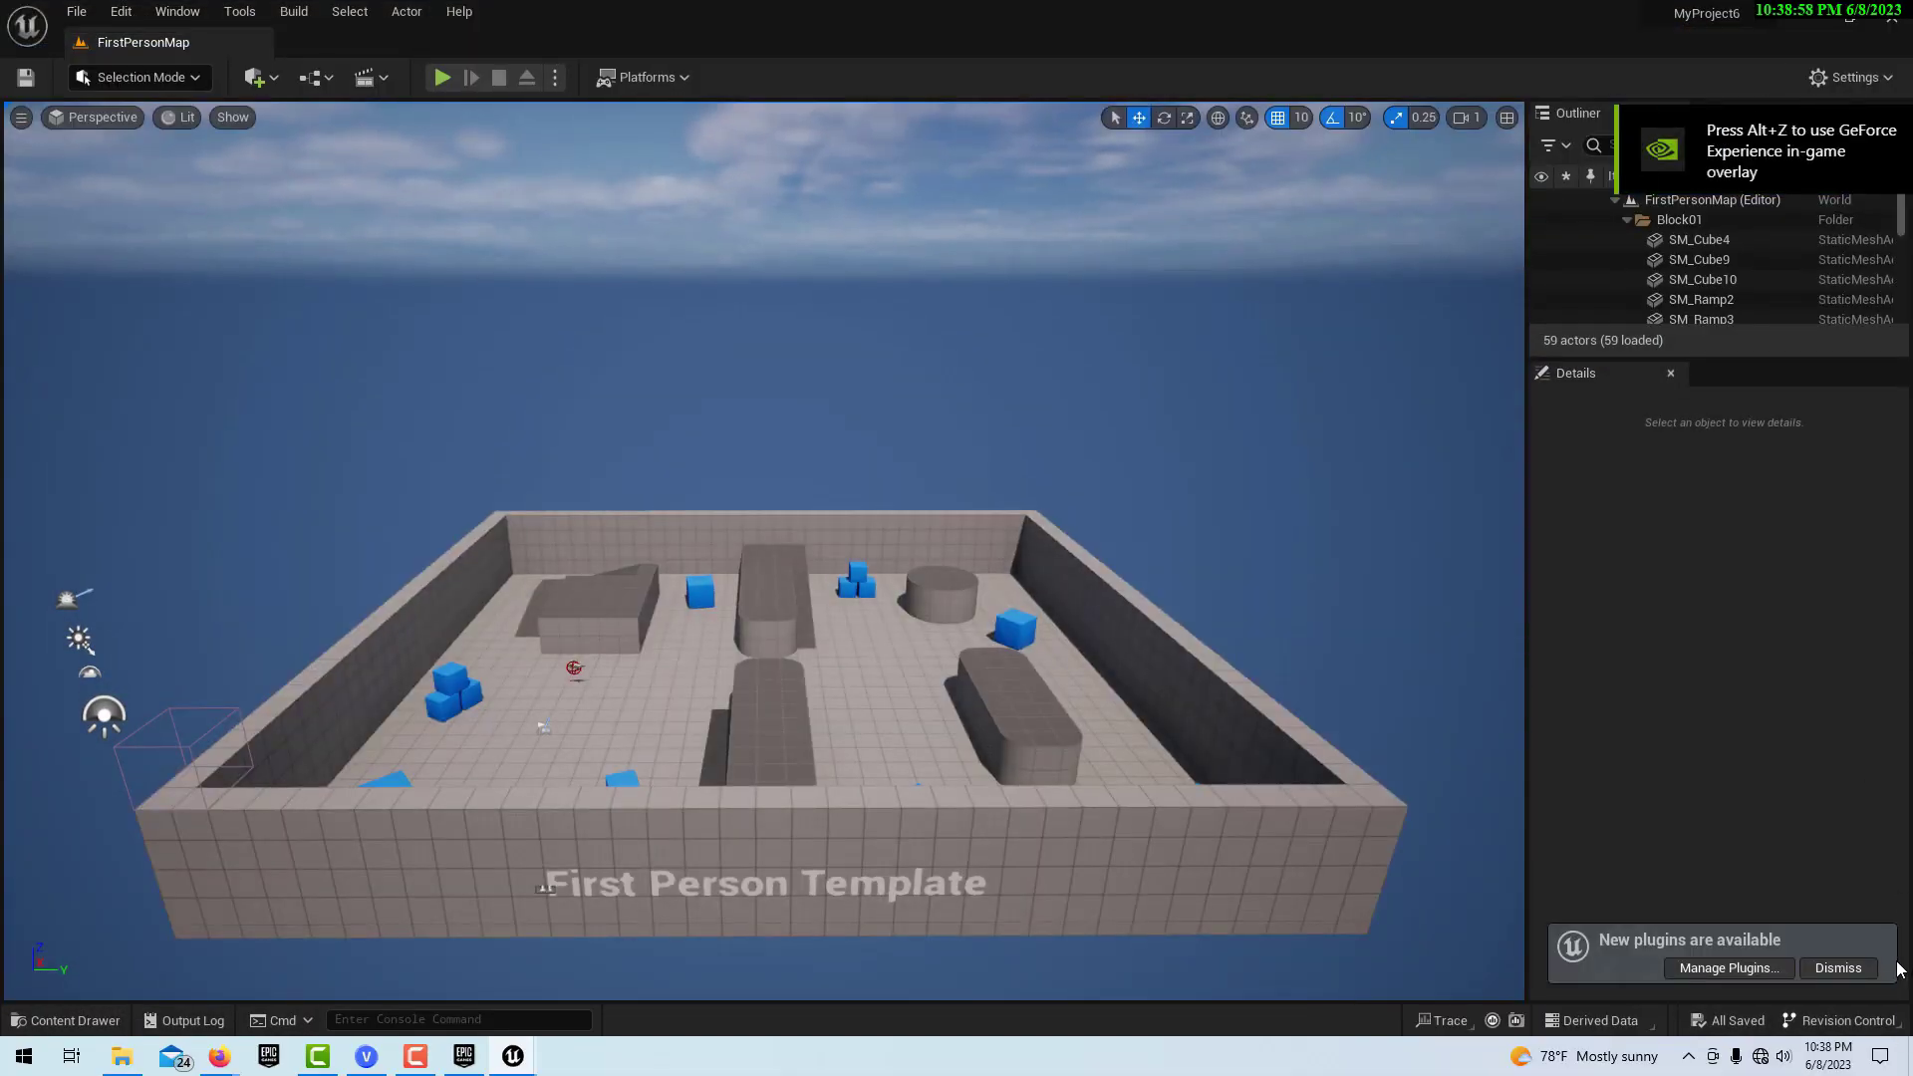
Step: Dock the Content Drawer into the layout, then reset the editor to the default layout
left_click(1839, 968)
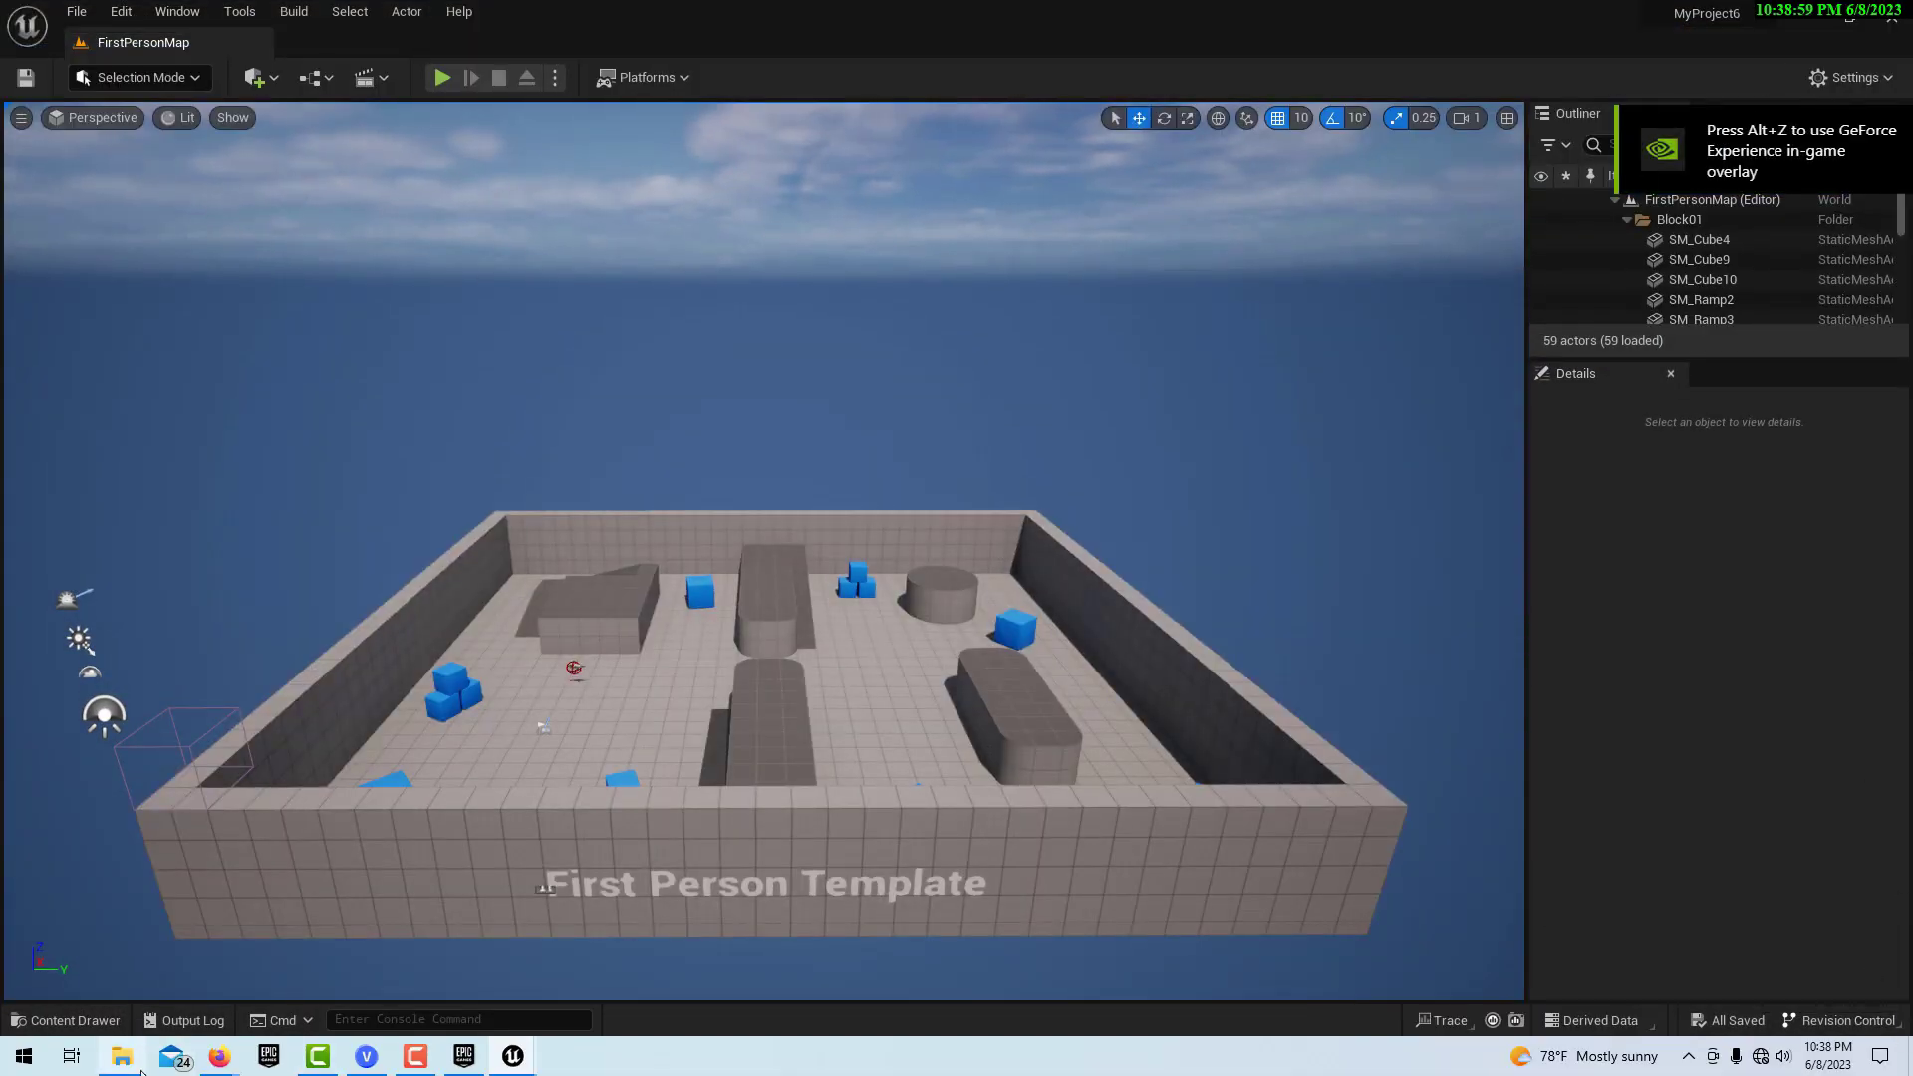
left_click(68, 1020)
left_click(1754, 643)
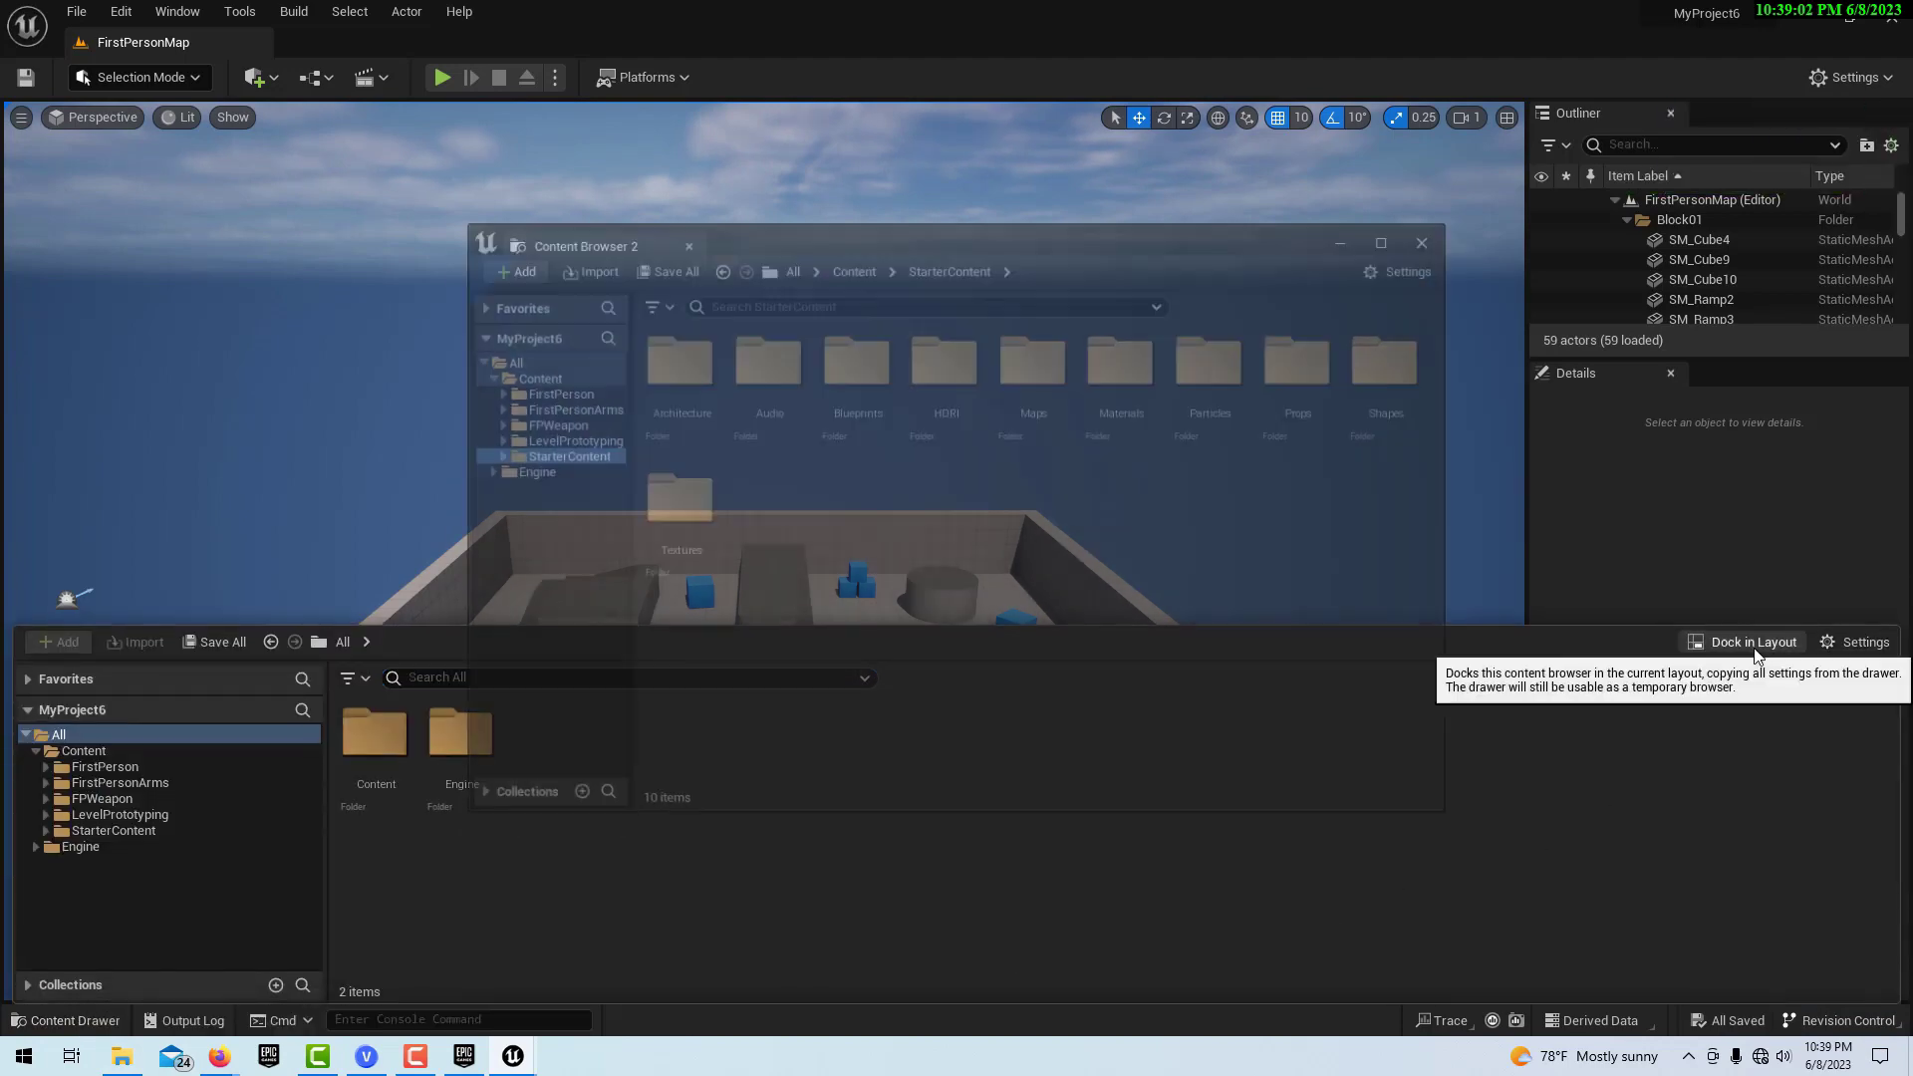
left_click(1431, 237)
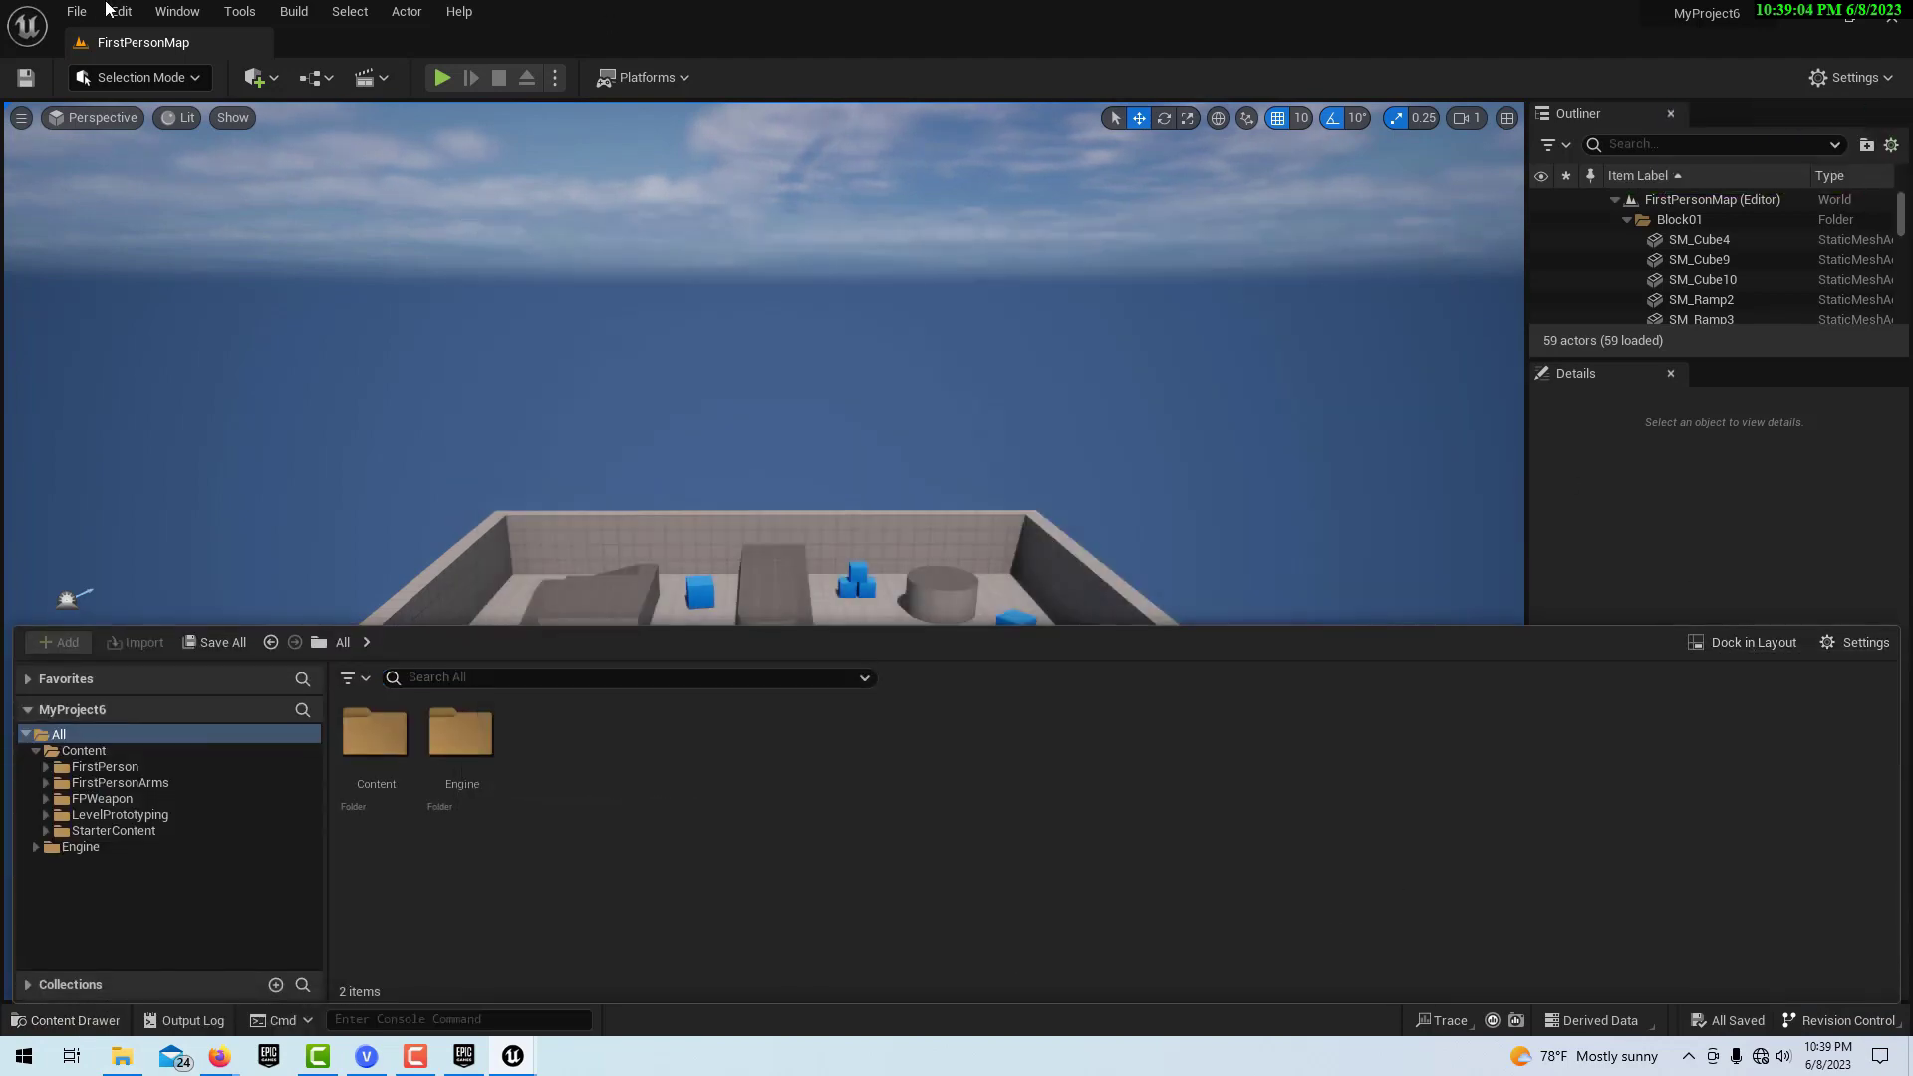
left_click(178, 11)
mouse_move(284, 637)
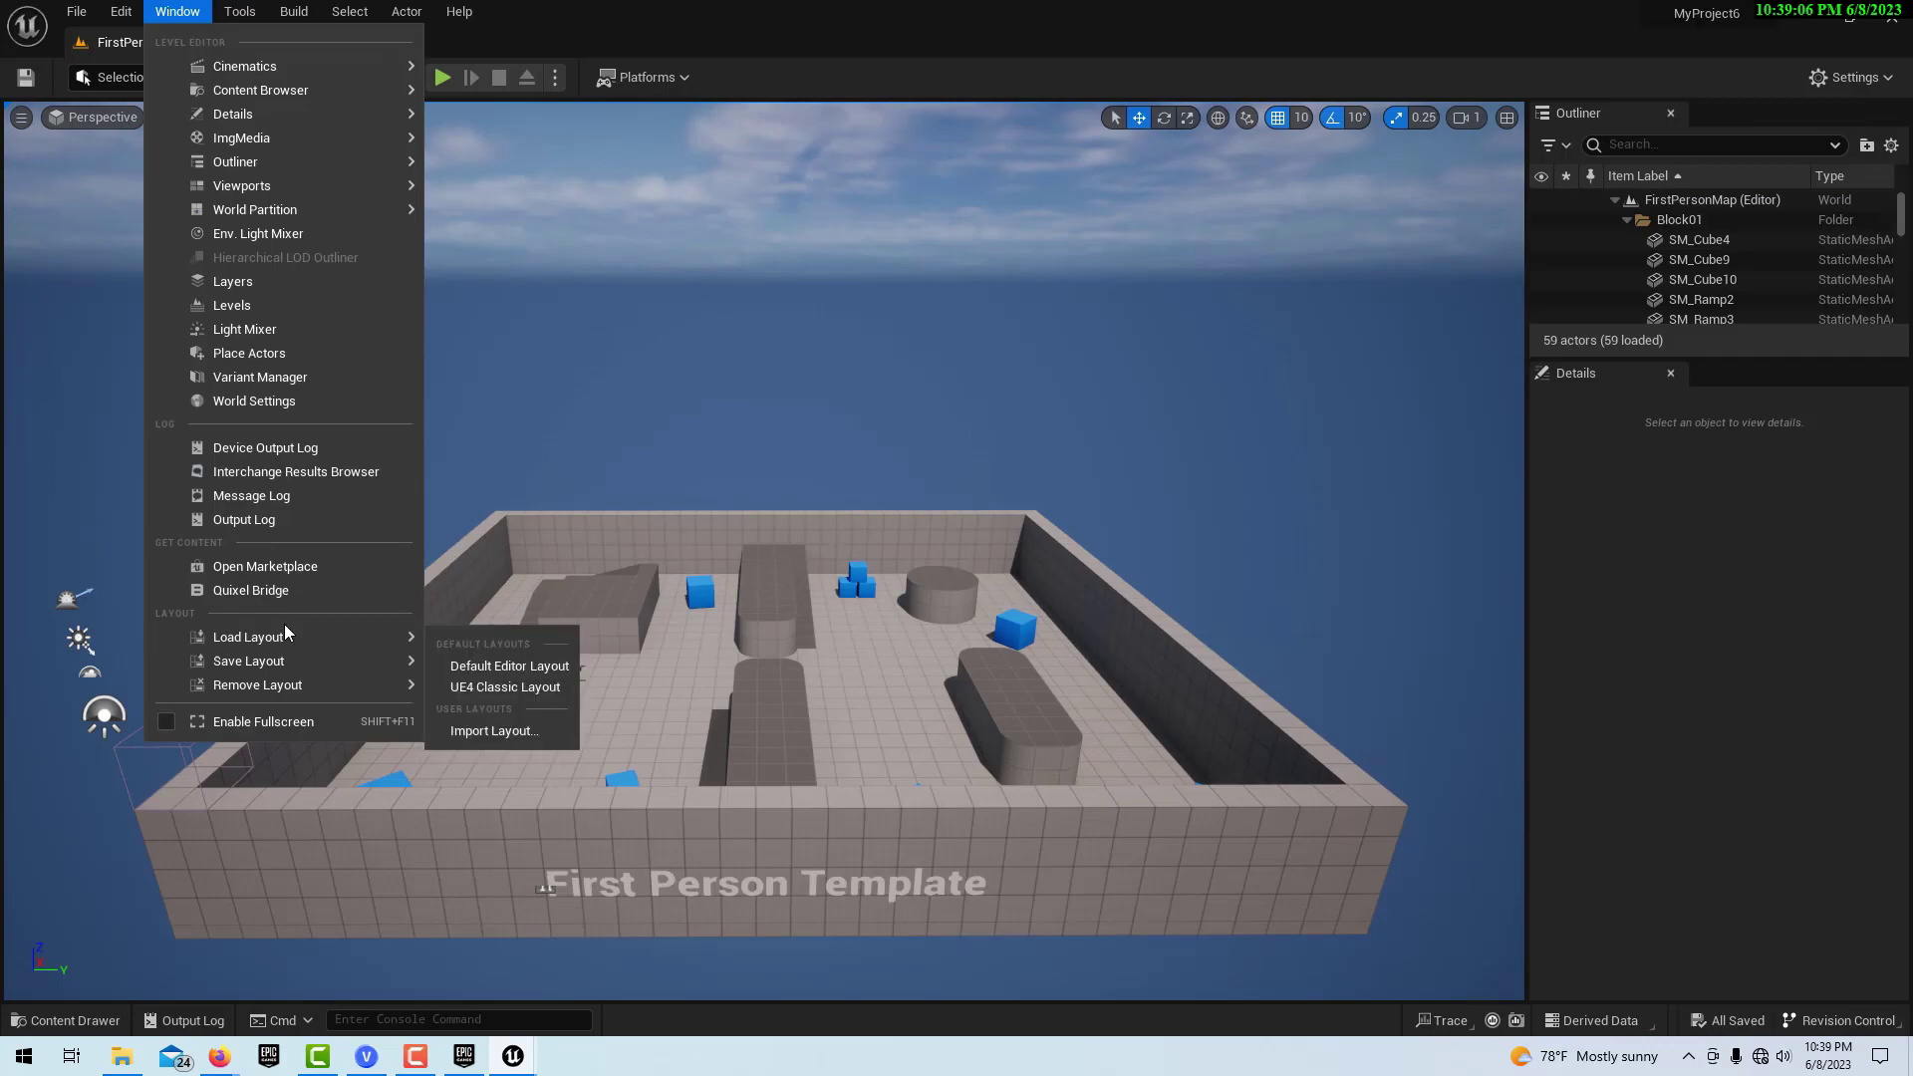
left_click(479, 663)
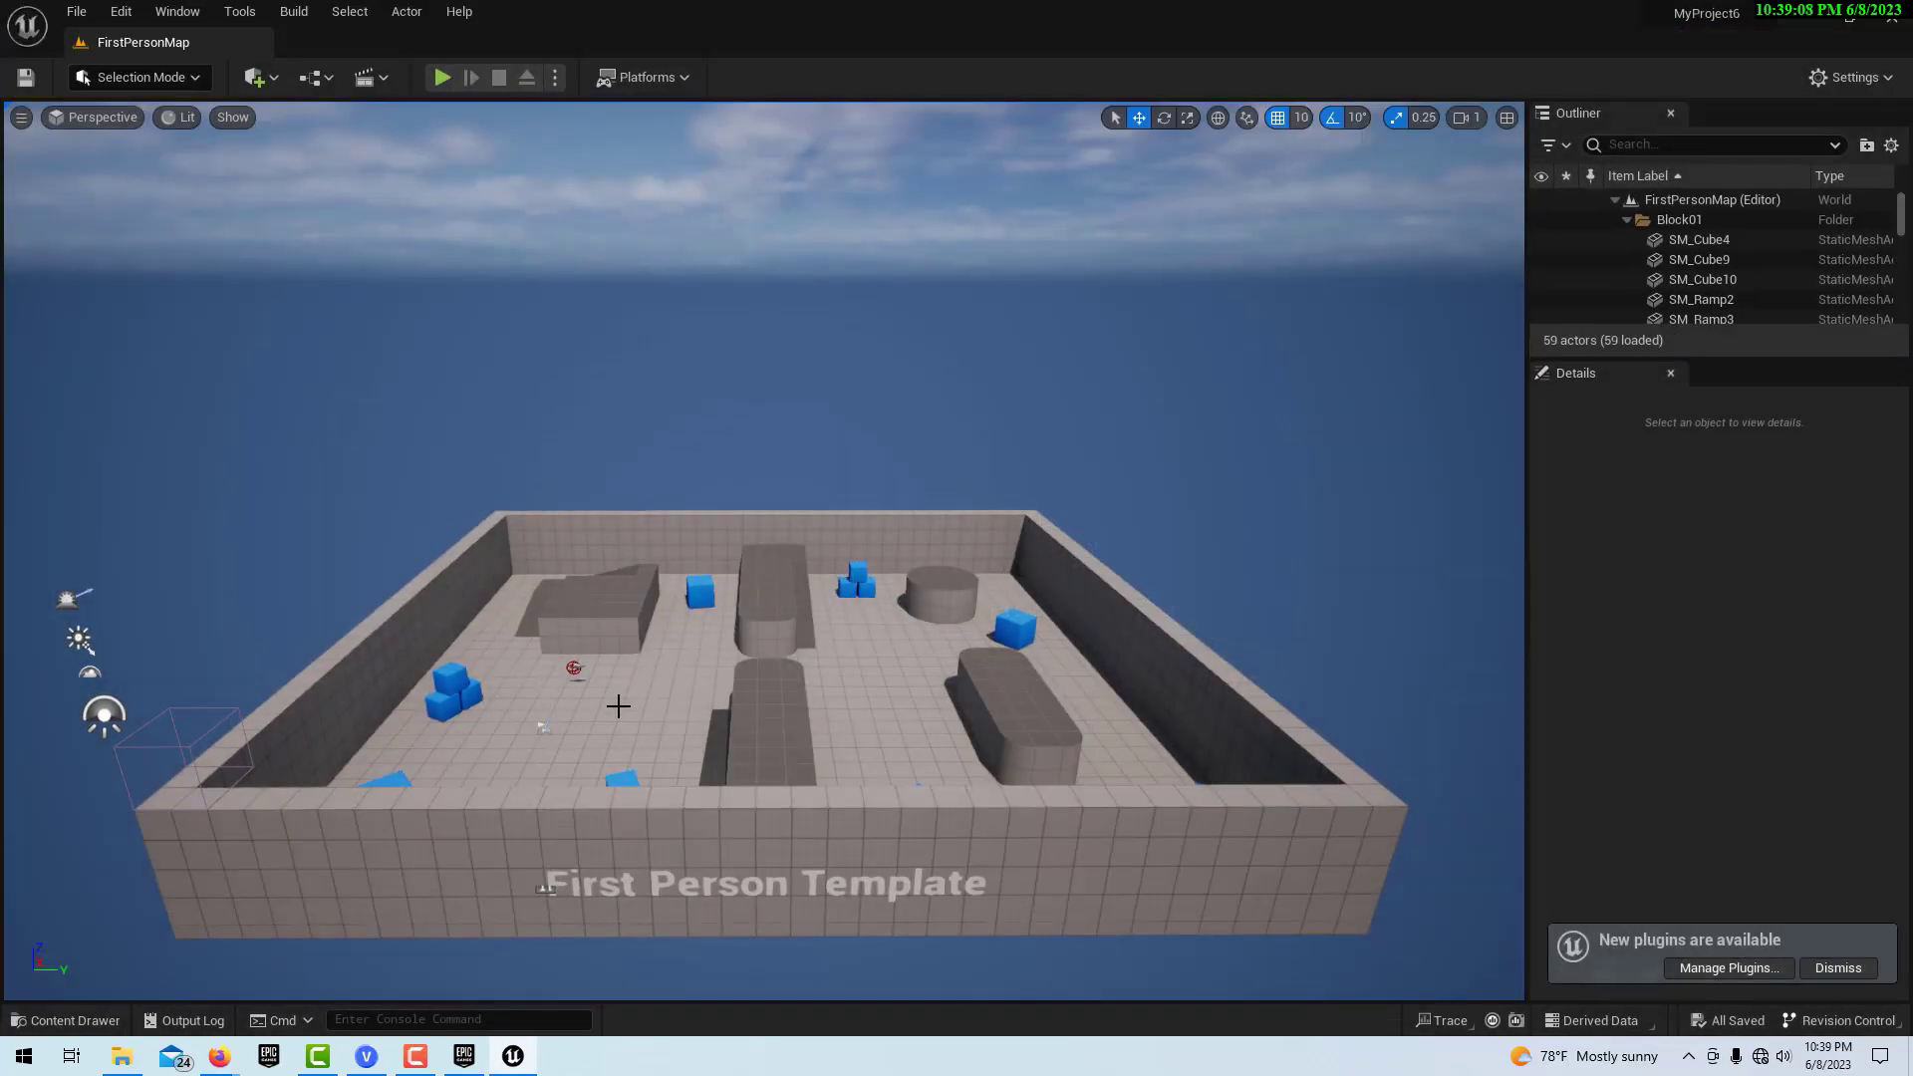
Step: Dock the content browser below the level view and open the FirstPerson Blueprints folder
left_click(74, 1020)
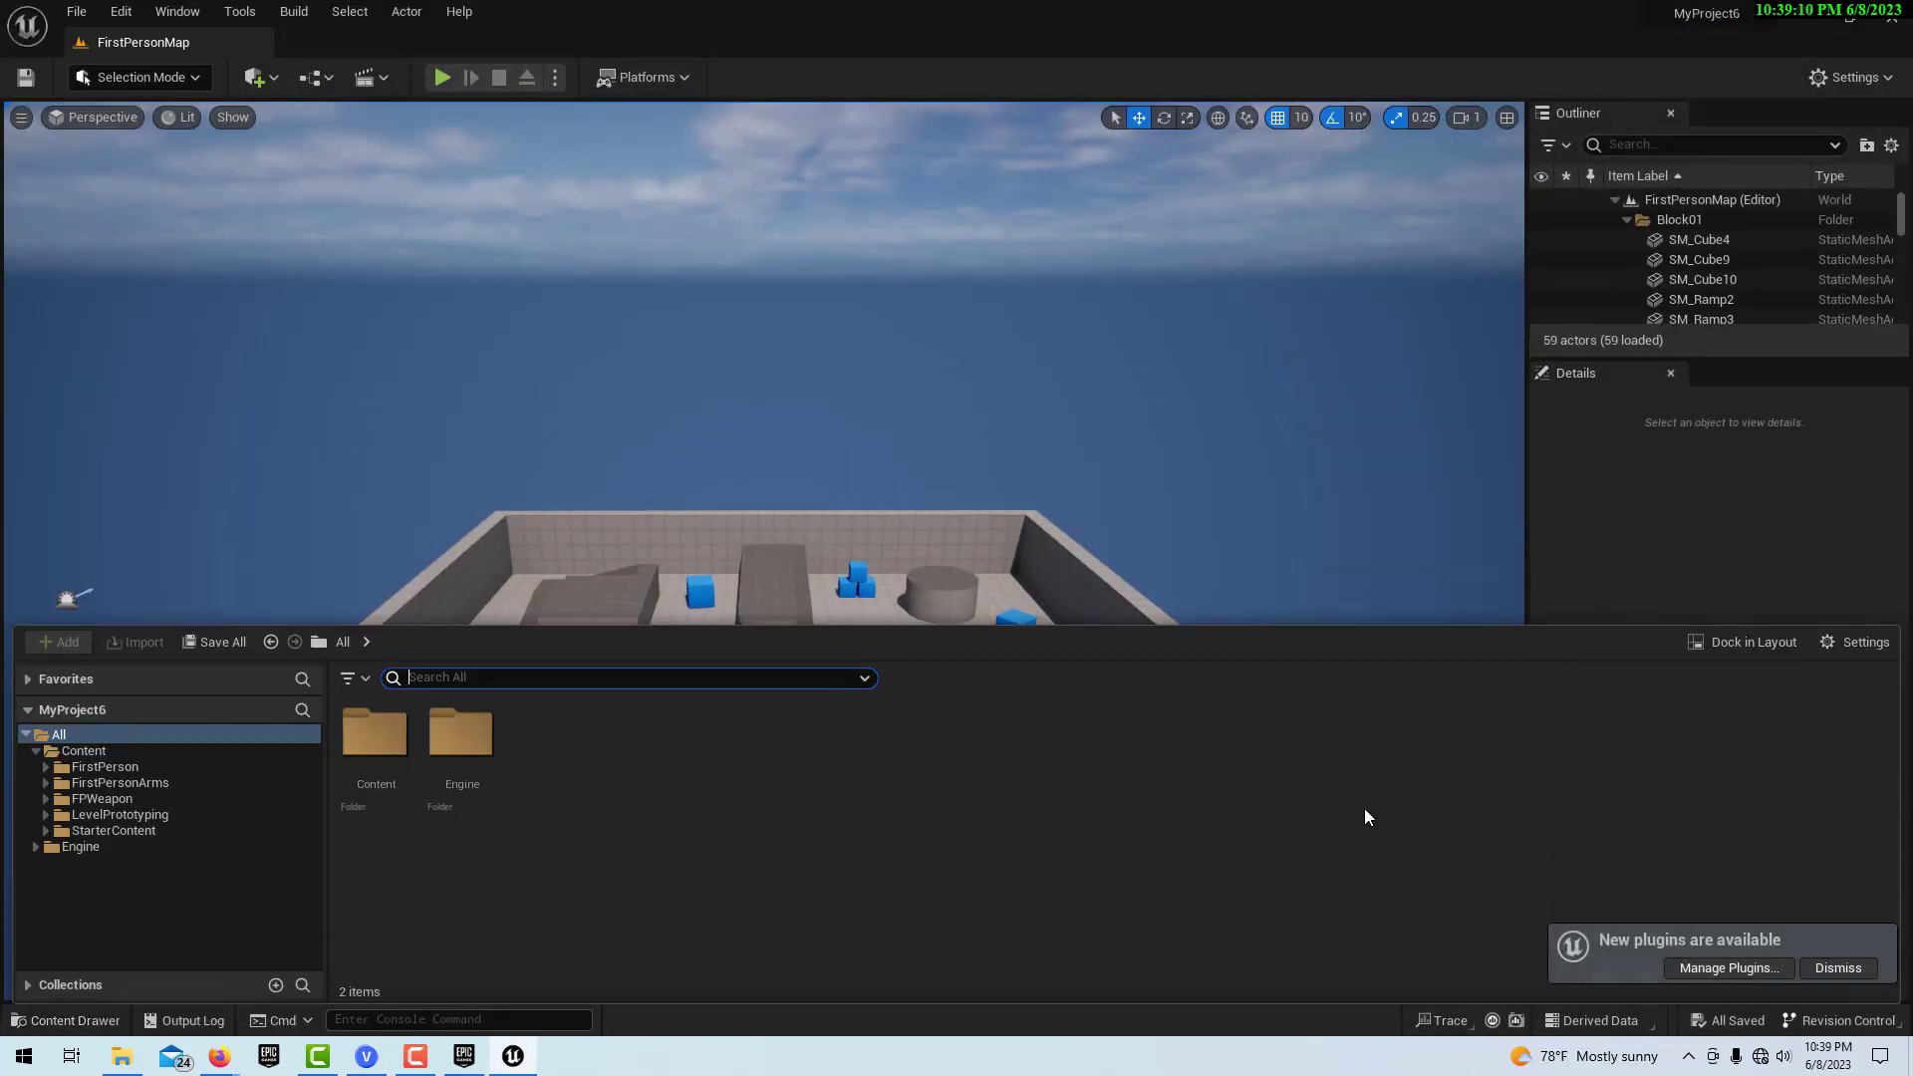
left_click(1734, 649)
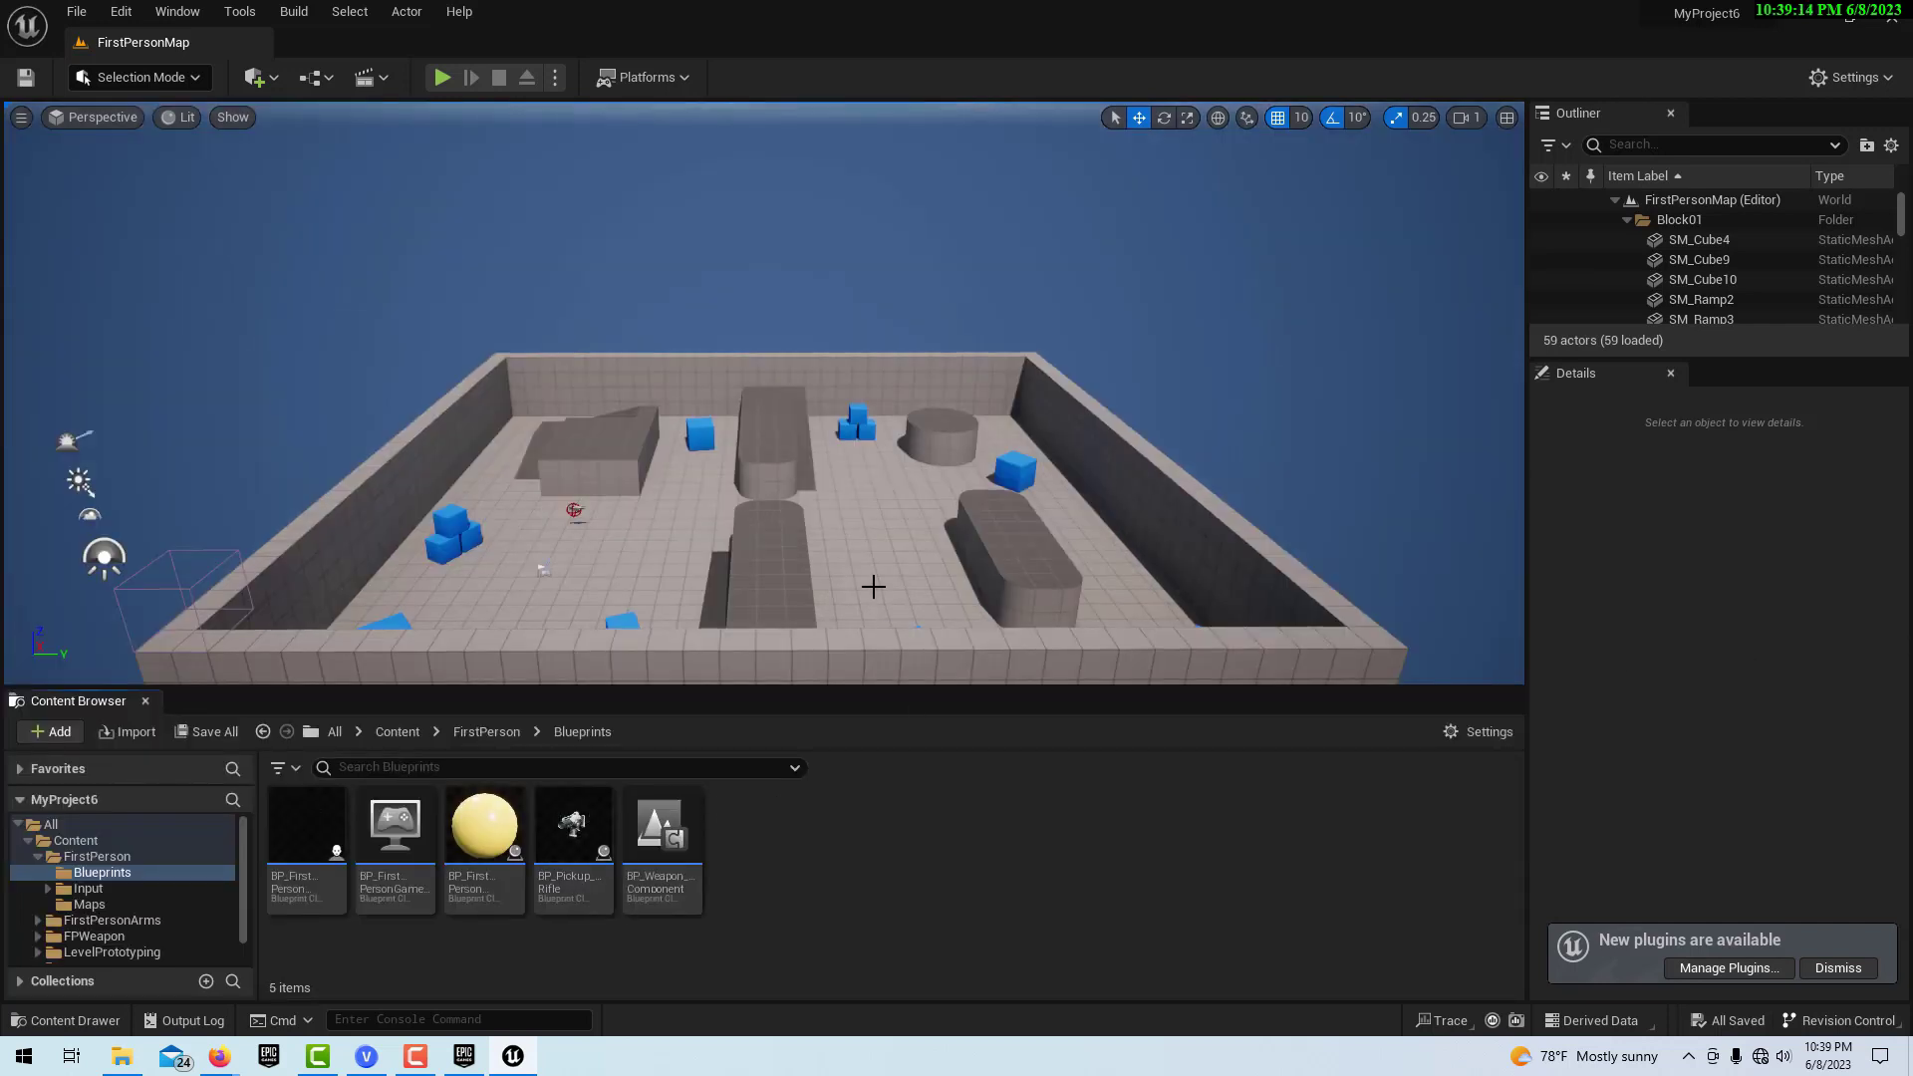
scroll(858, 568, "down", 1)
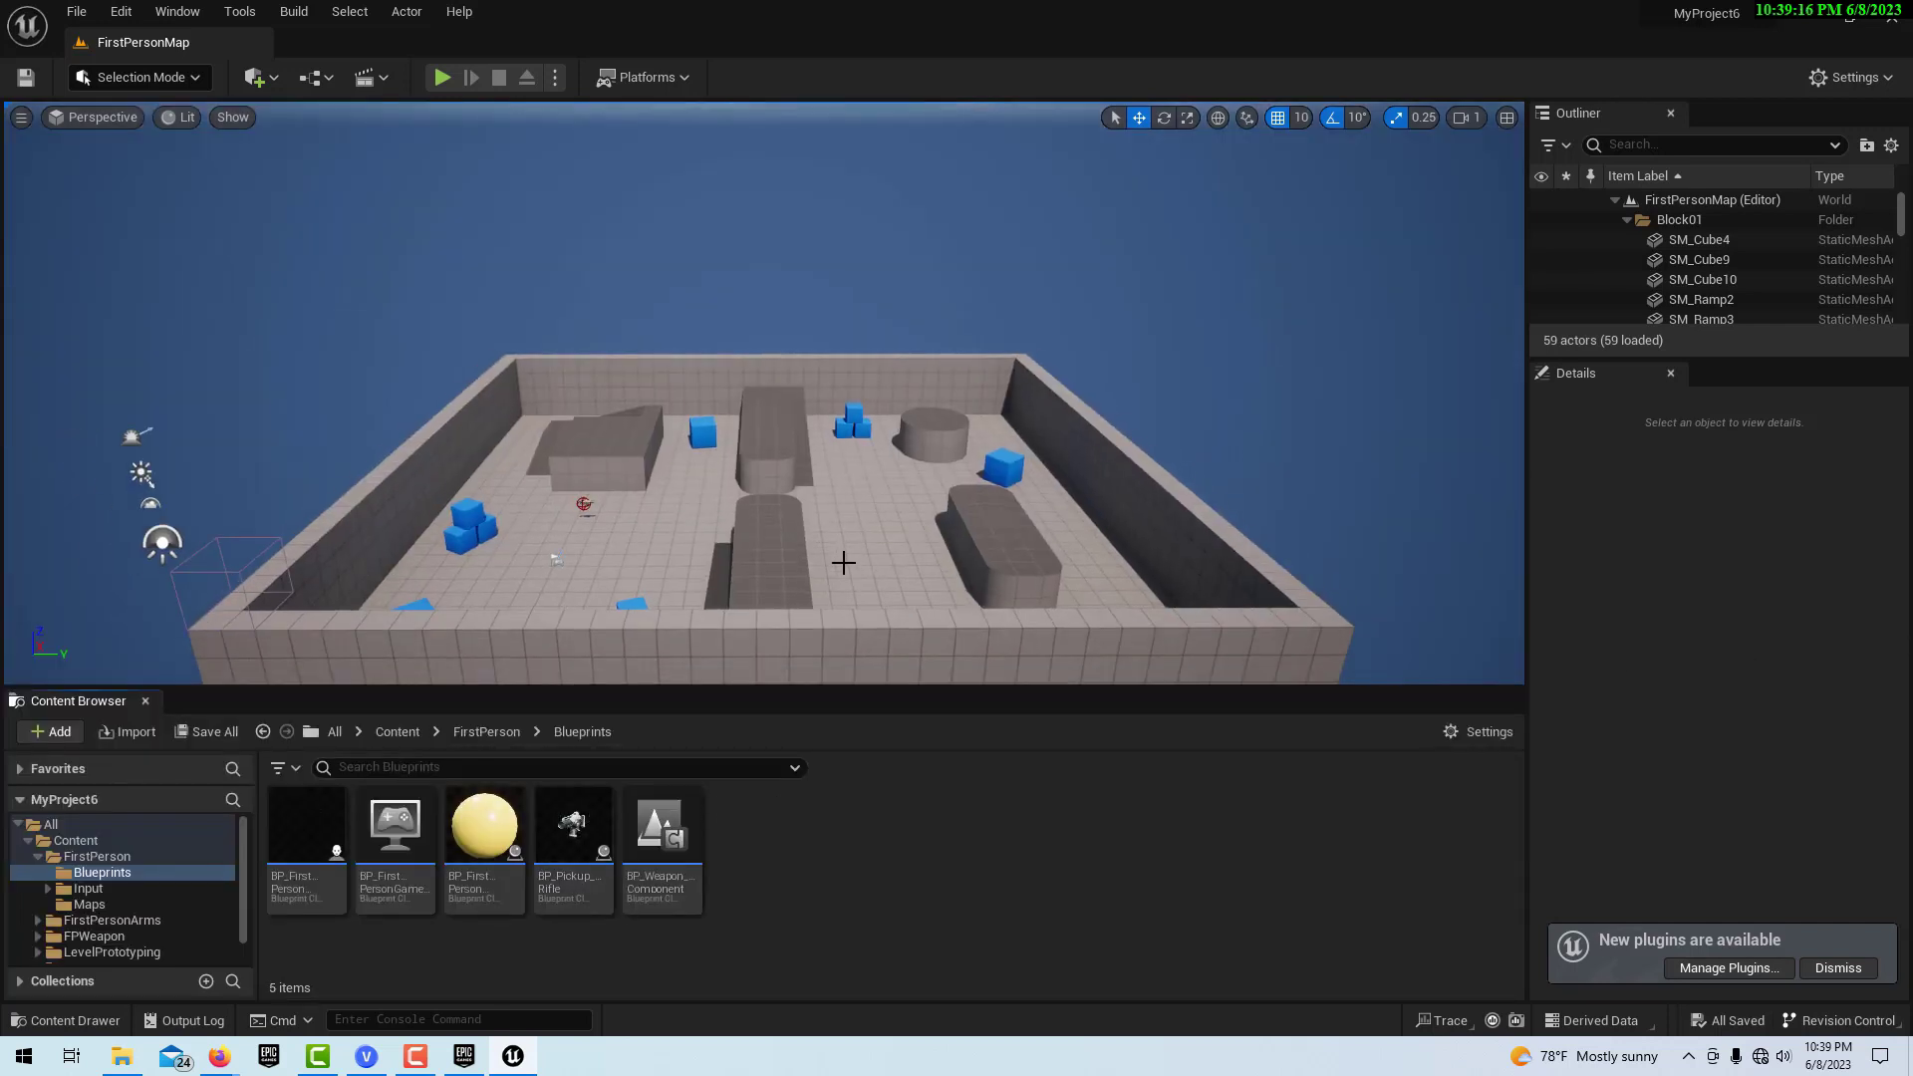
right_click_drag(843, 565, 843, 565)
left_click(136, 876)
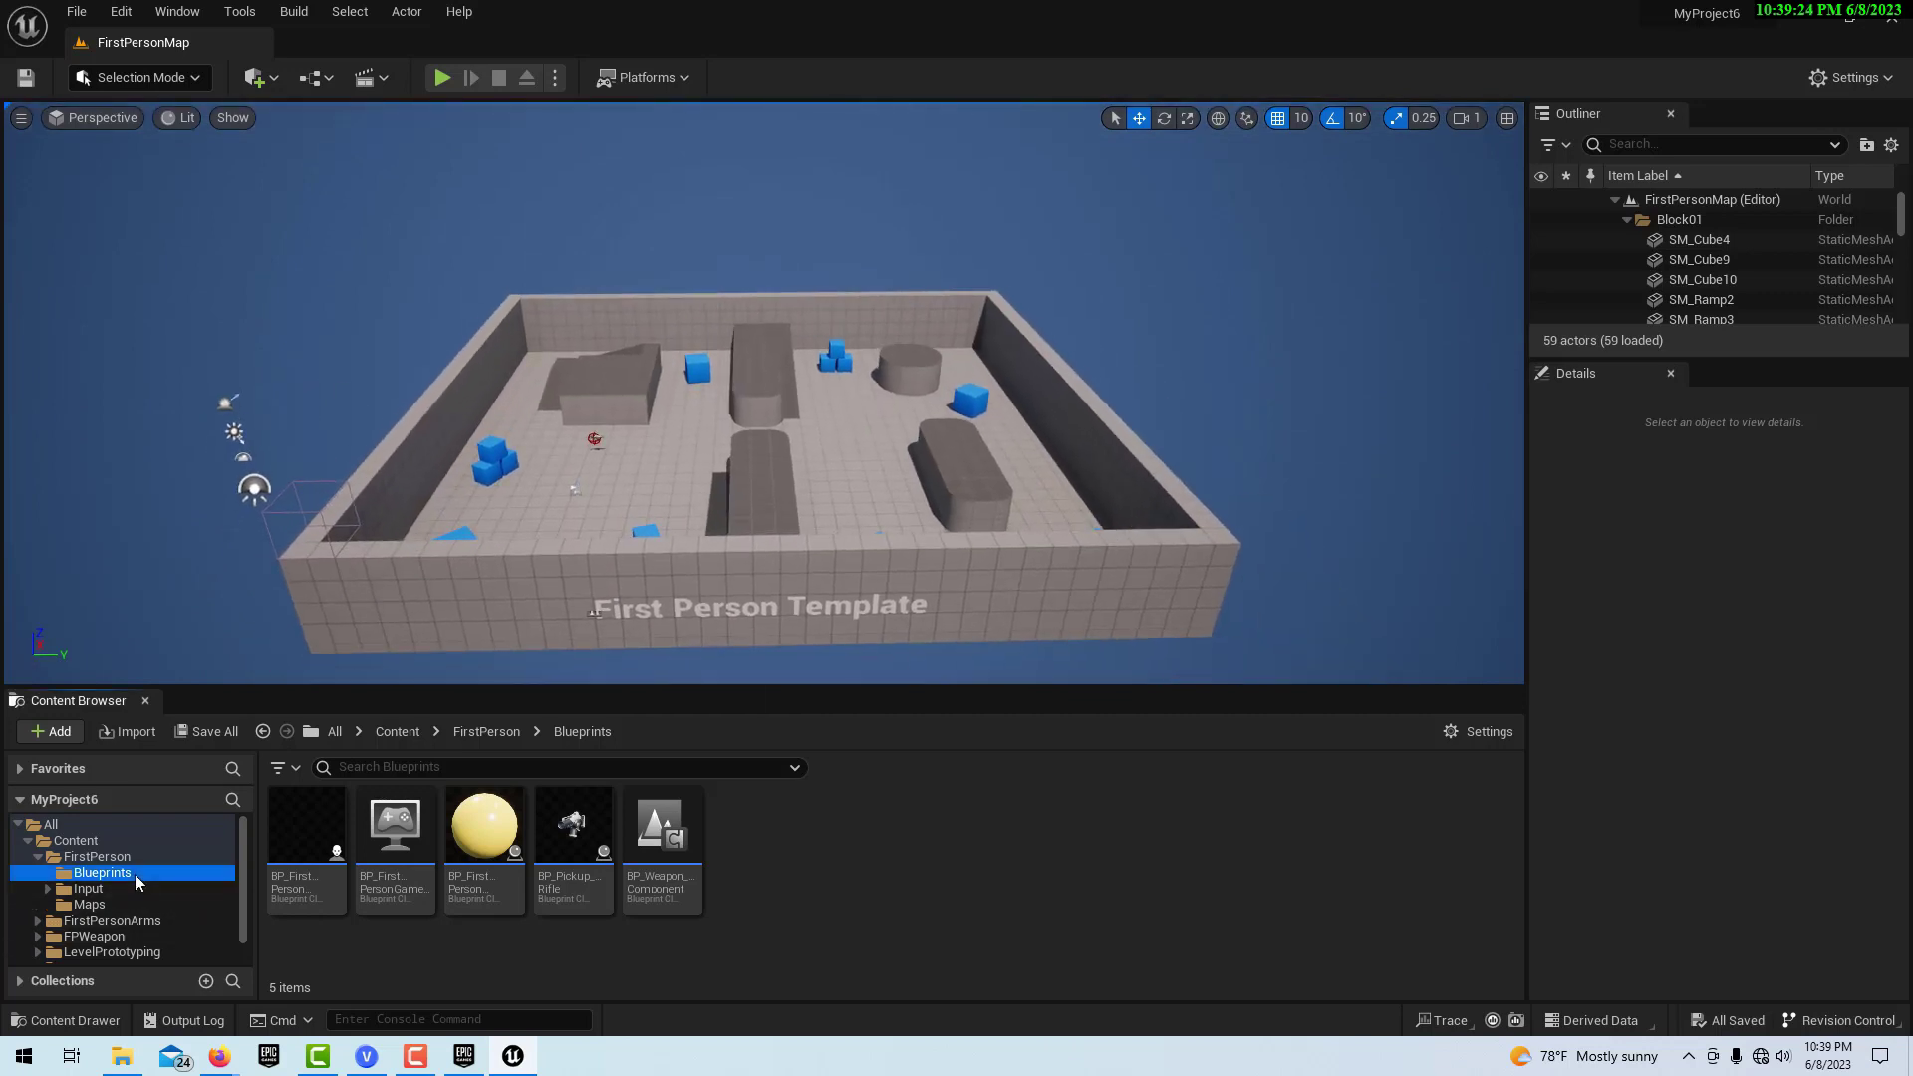
Step: Create a User Widget blueprint named NewWidgetBlueprint and open it docked in the main window
right_click(815, 859)
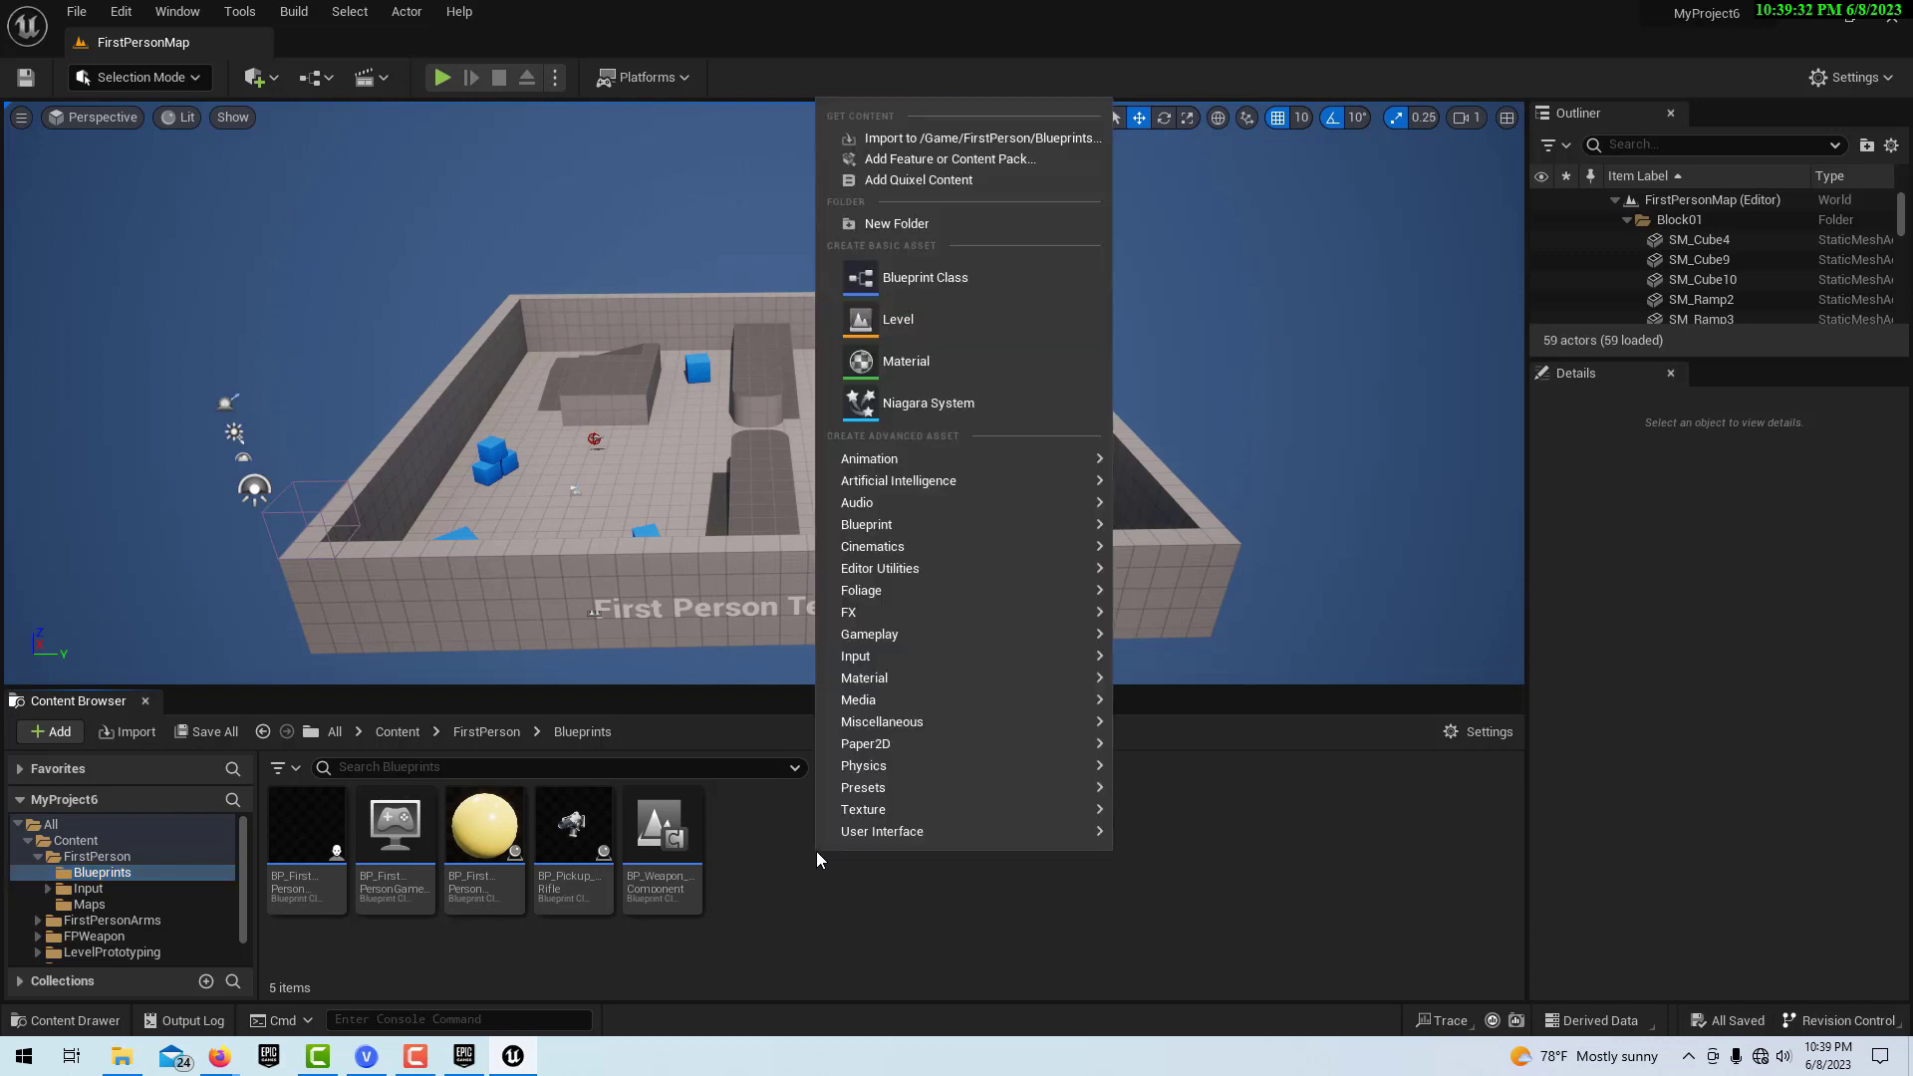
mouse_move(857, 833)
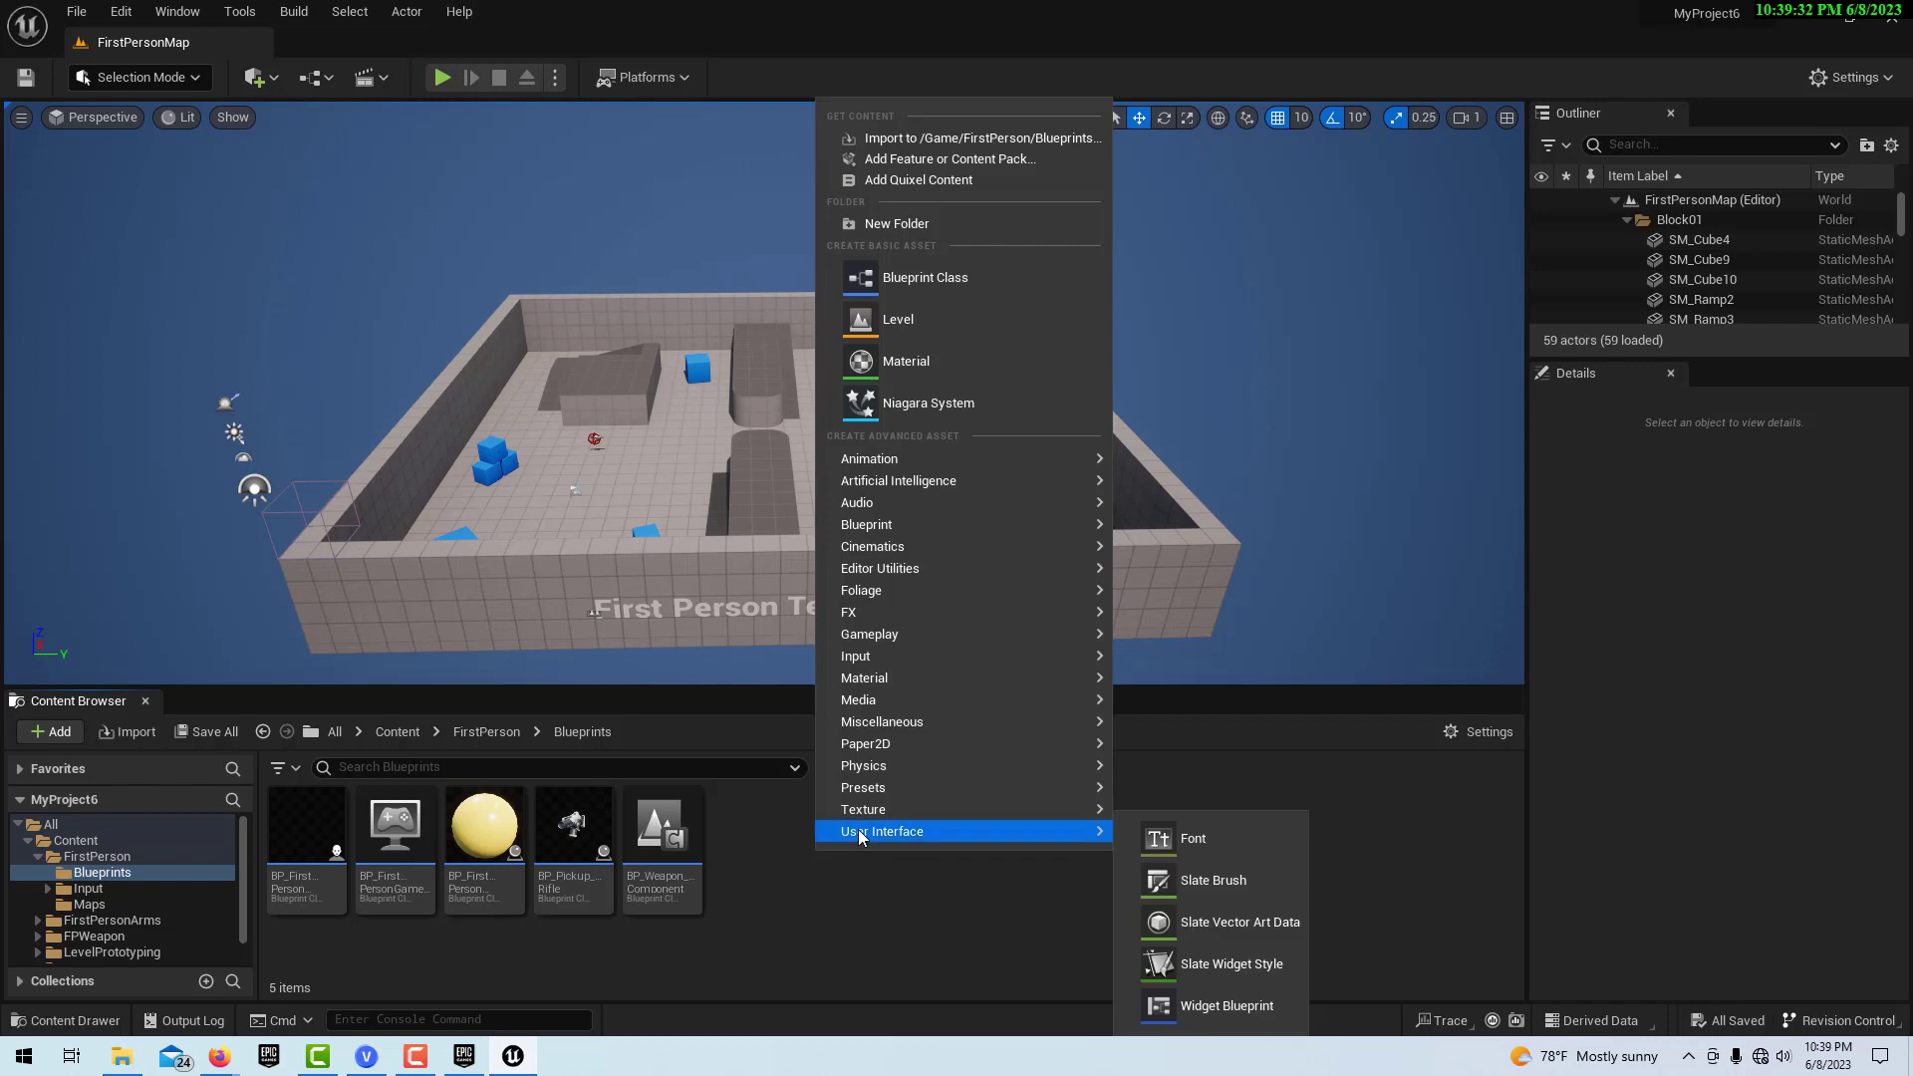
left_click(1225, 1007)
left_click(737, 362)
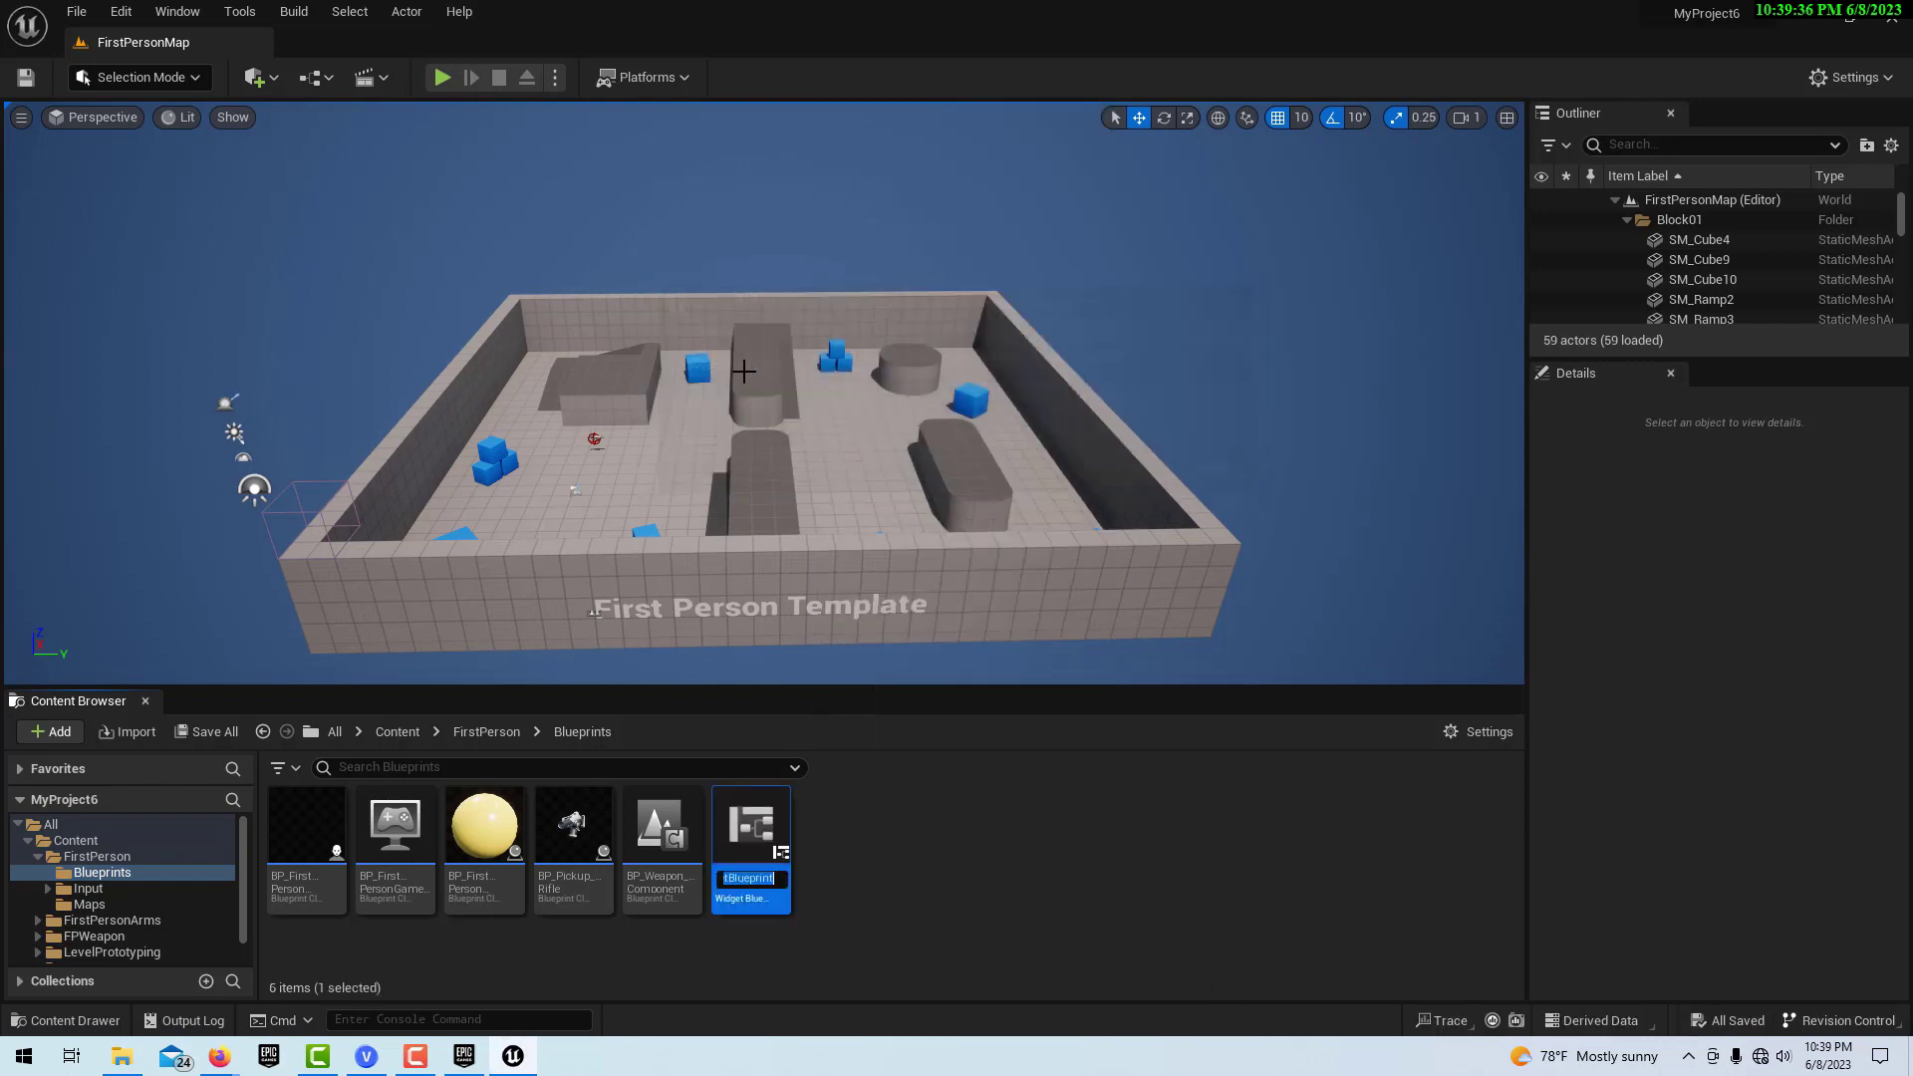
key("Return")
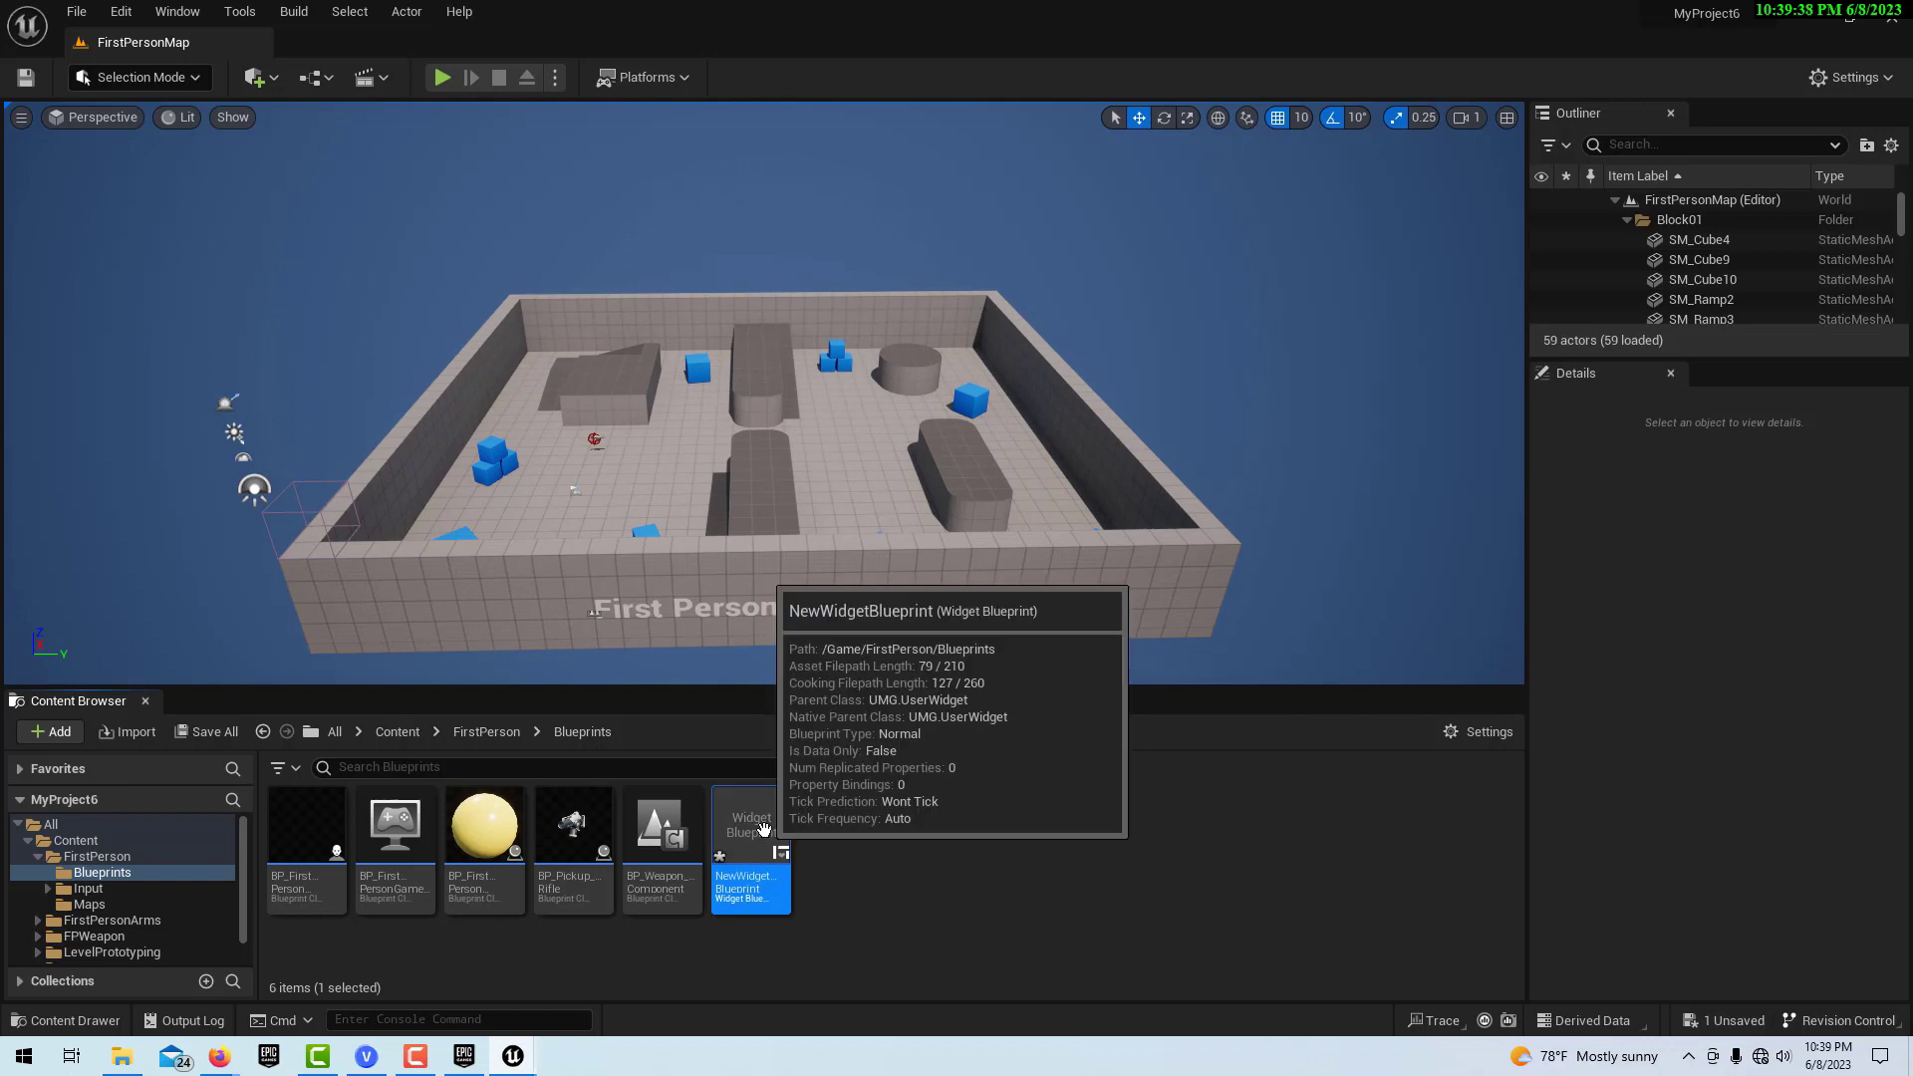
double_click(765, 831)
left_click_drag(398, 117, 390, 40)
Step: Add a Canvas Panel from the Palette and resize it to 1920 x 1080
left_click(96, 143)
type("canva")
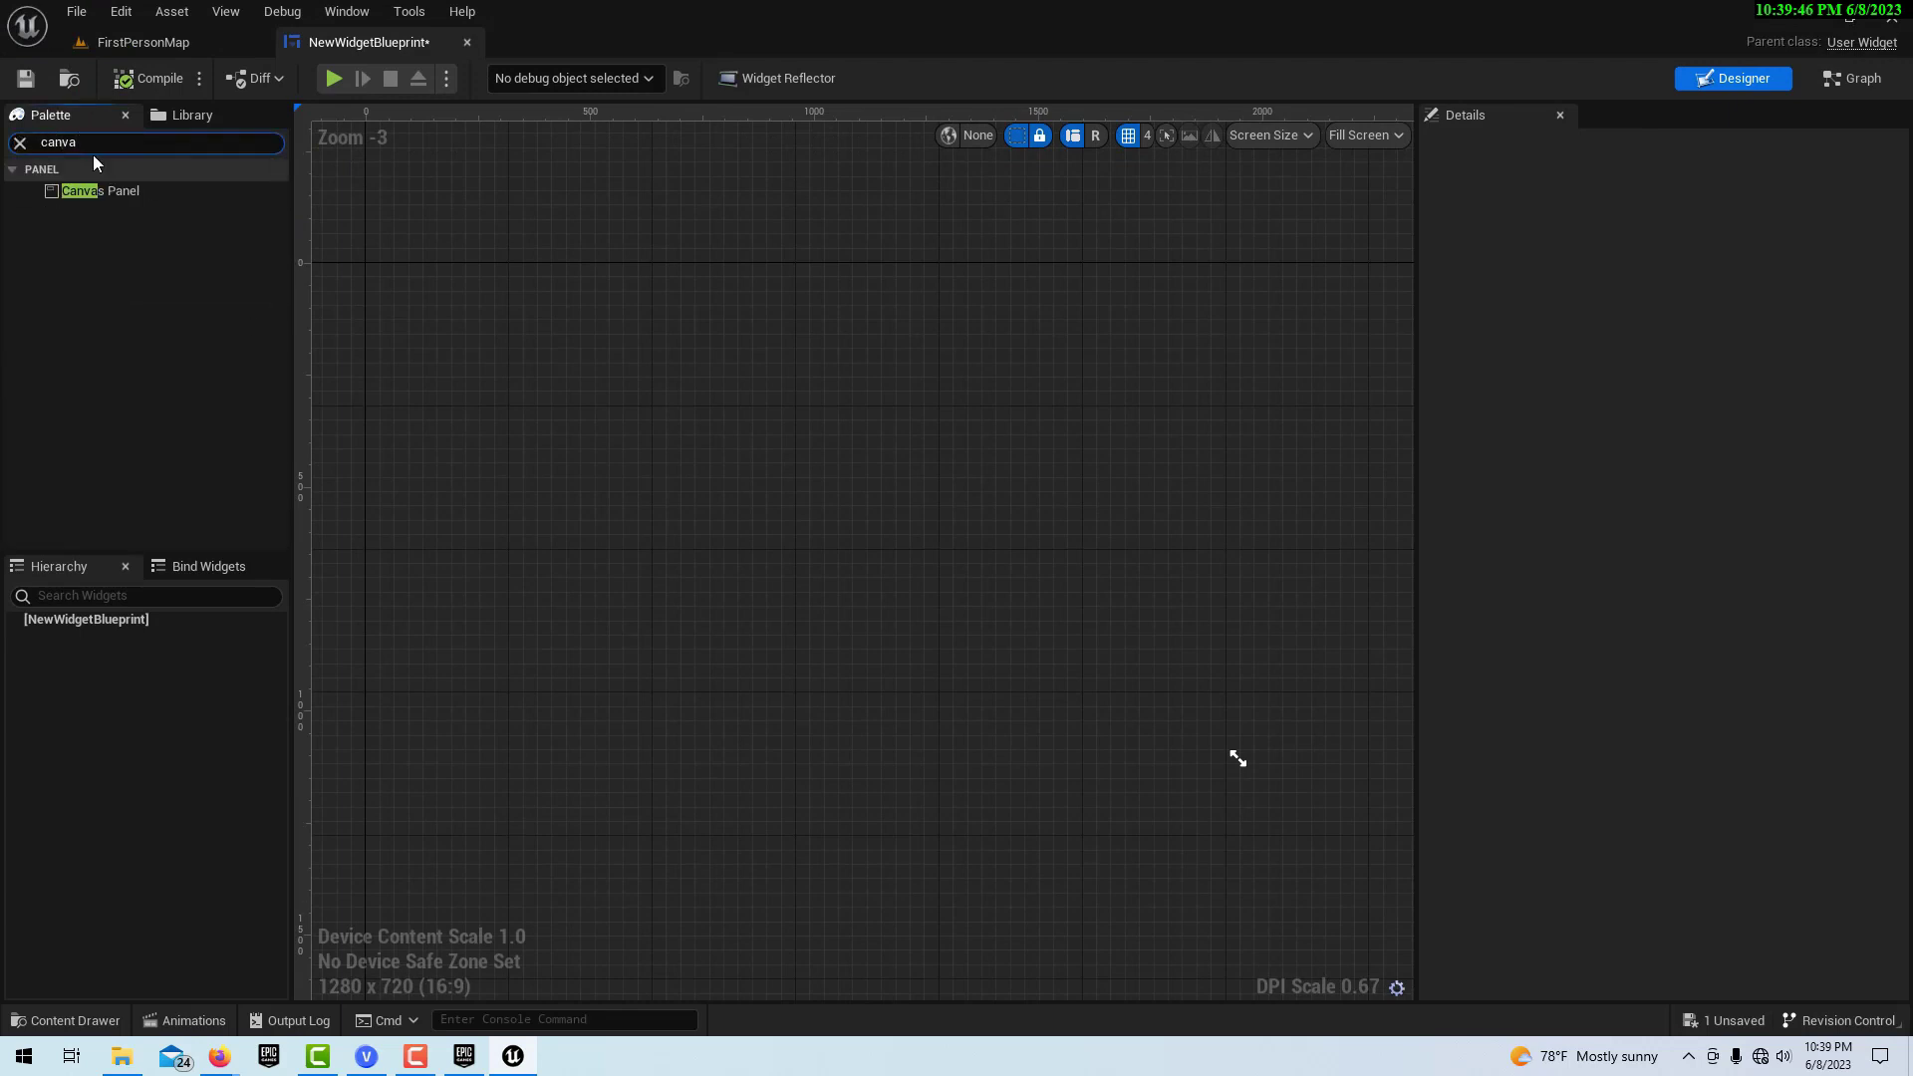
left_click(104, 194)
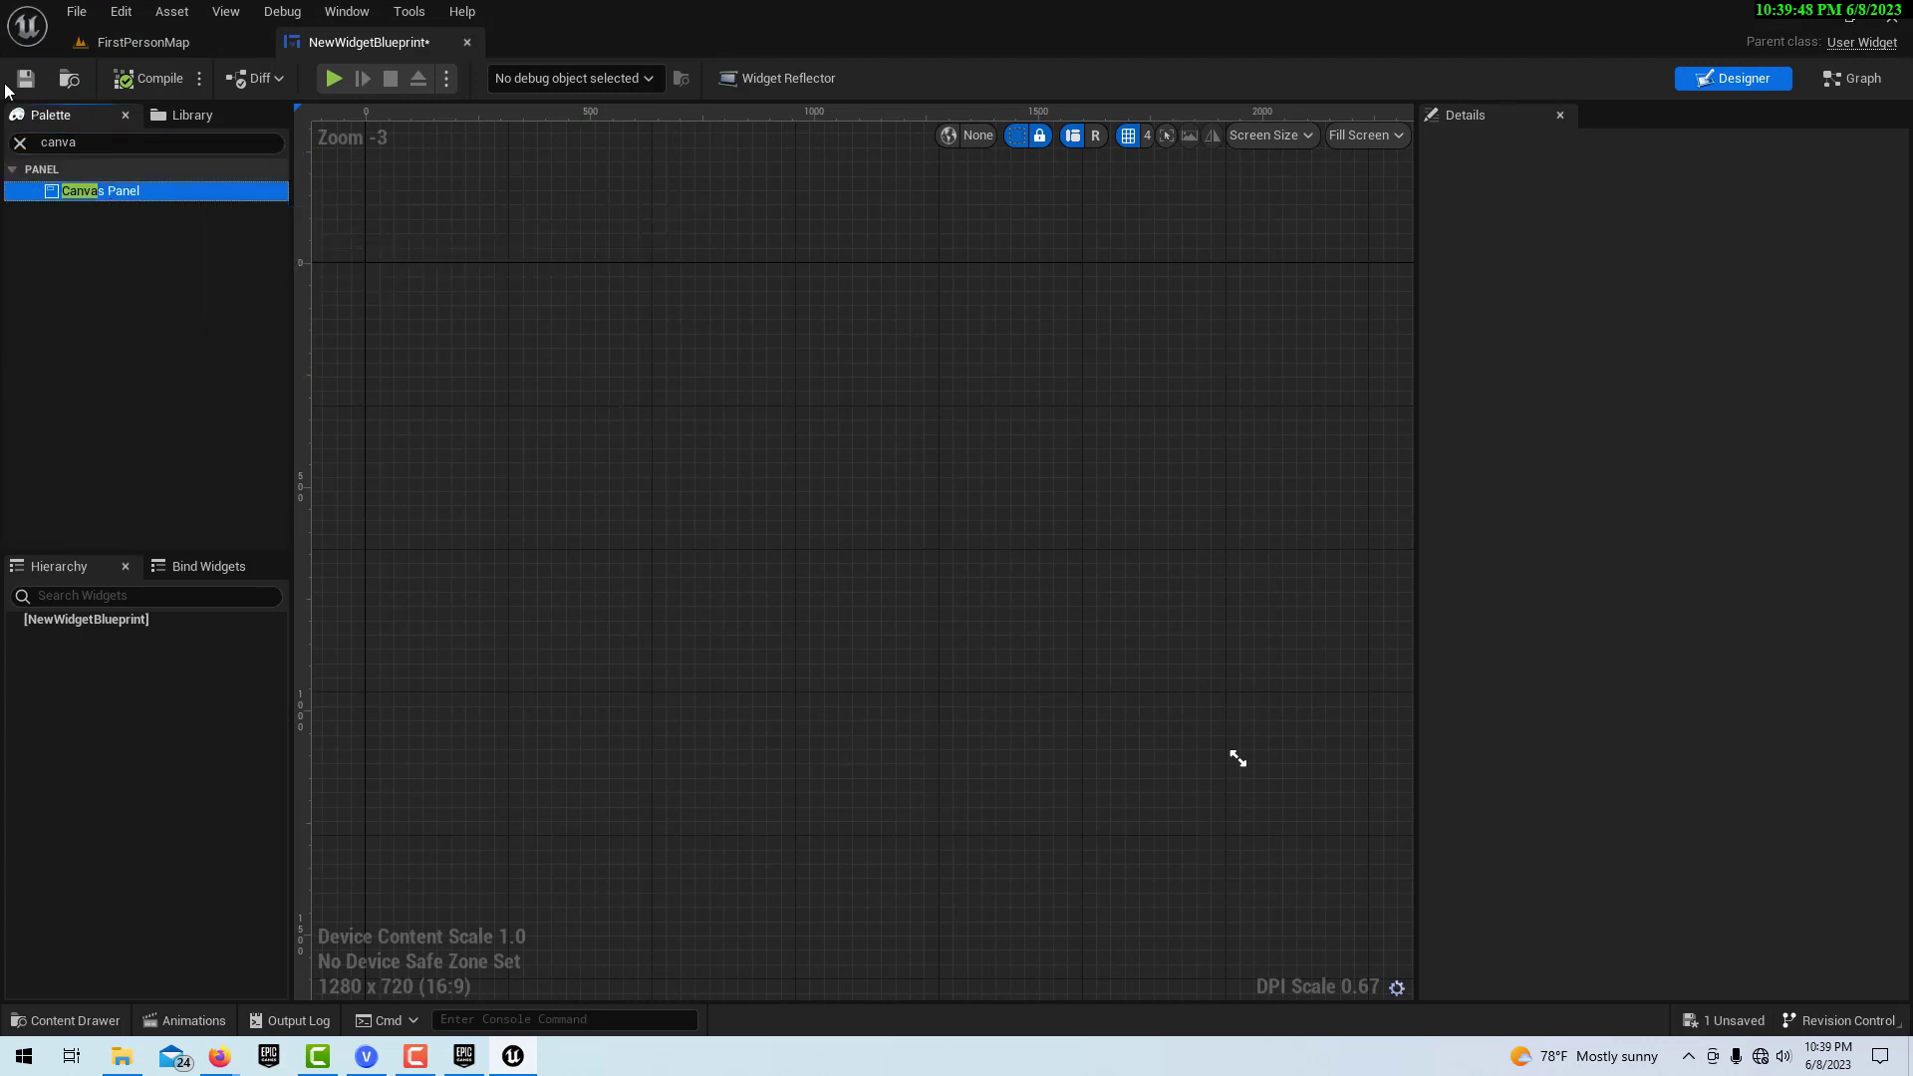
left_click_drag(109, 190, 672, 415)
scroll(875, 581, "down", 4)
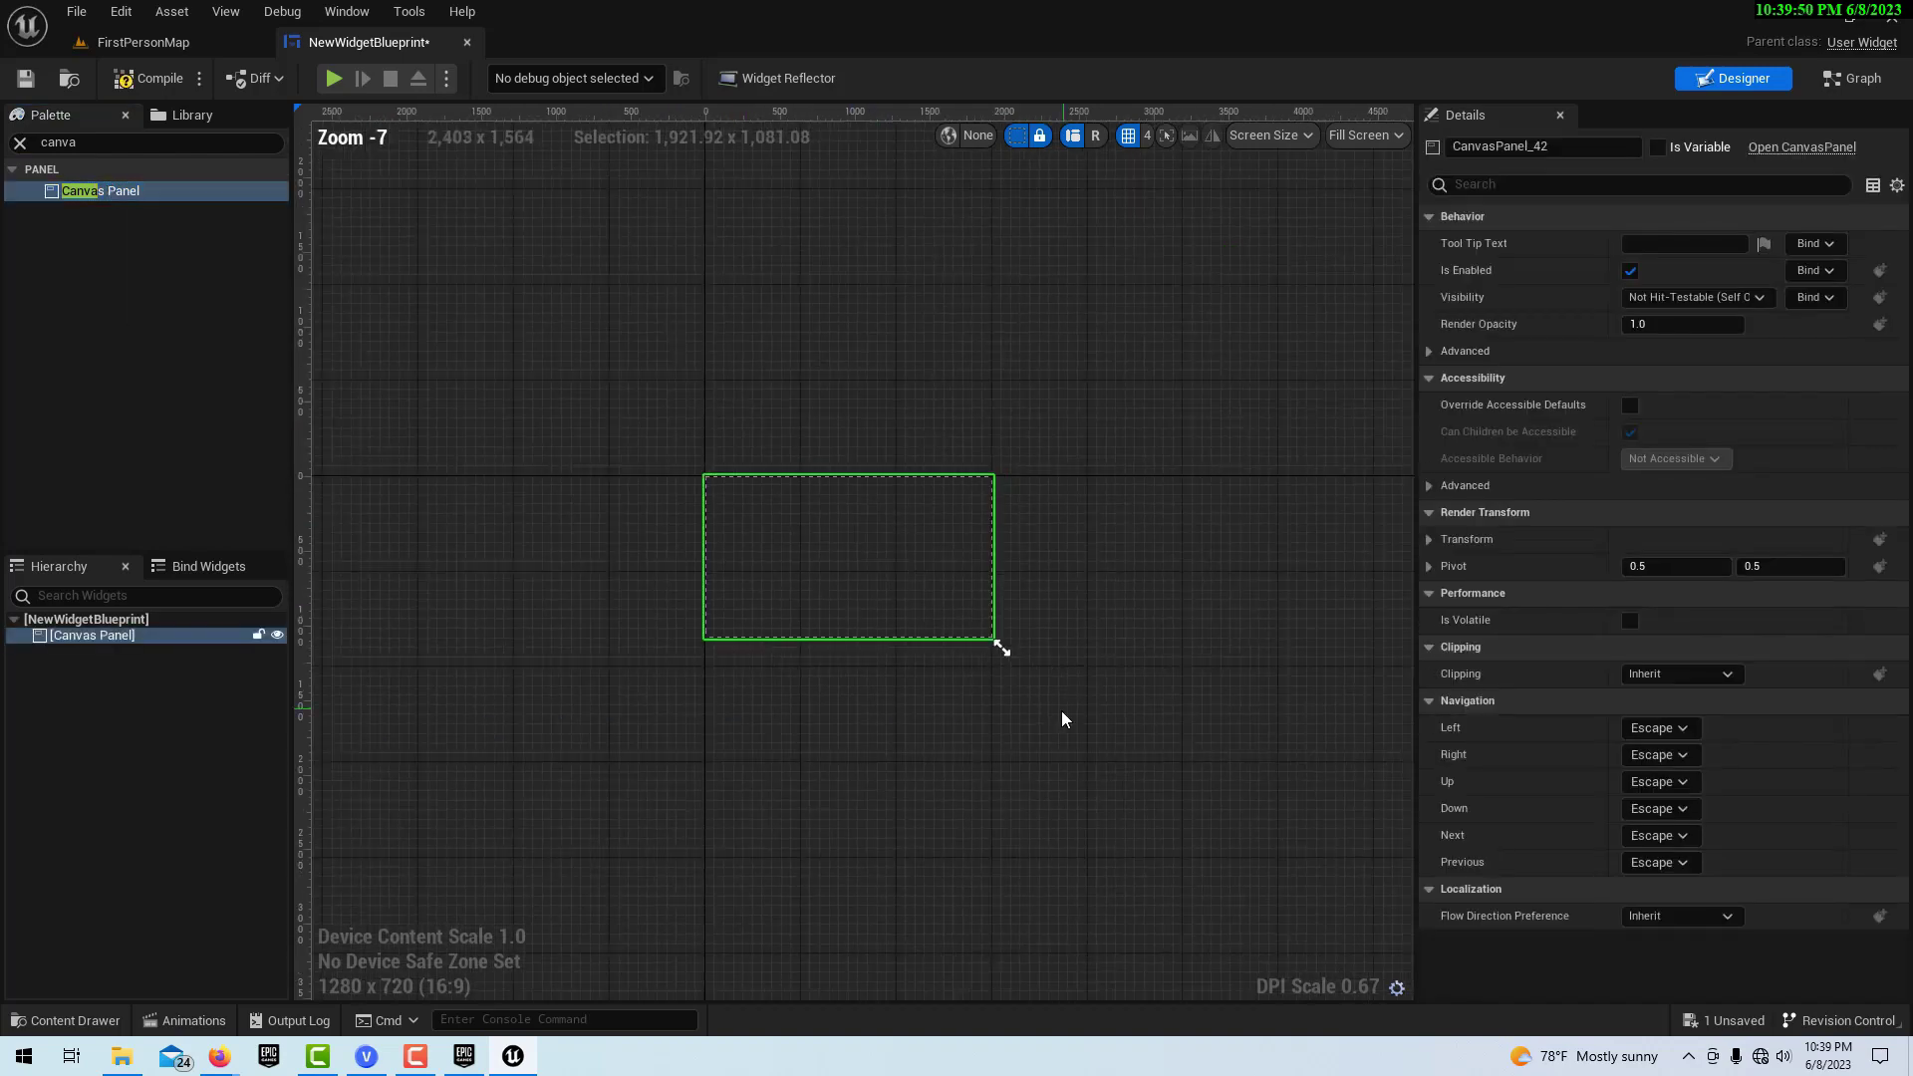
left_click_drag(996, 643, 1143, 725)
scroll(1092, 695, "up", 3)
scroll(1092, 695, "down", 1)
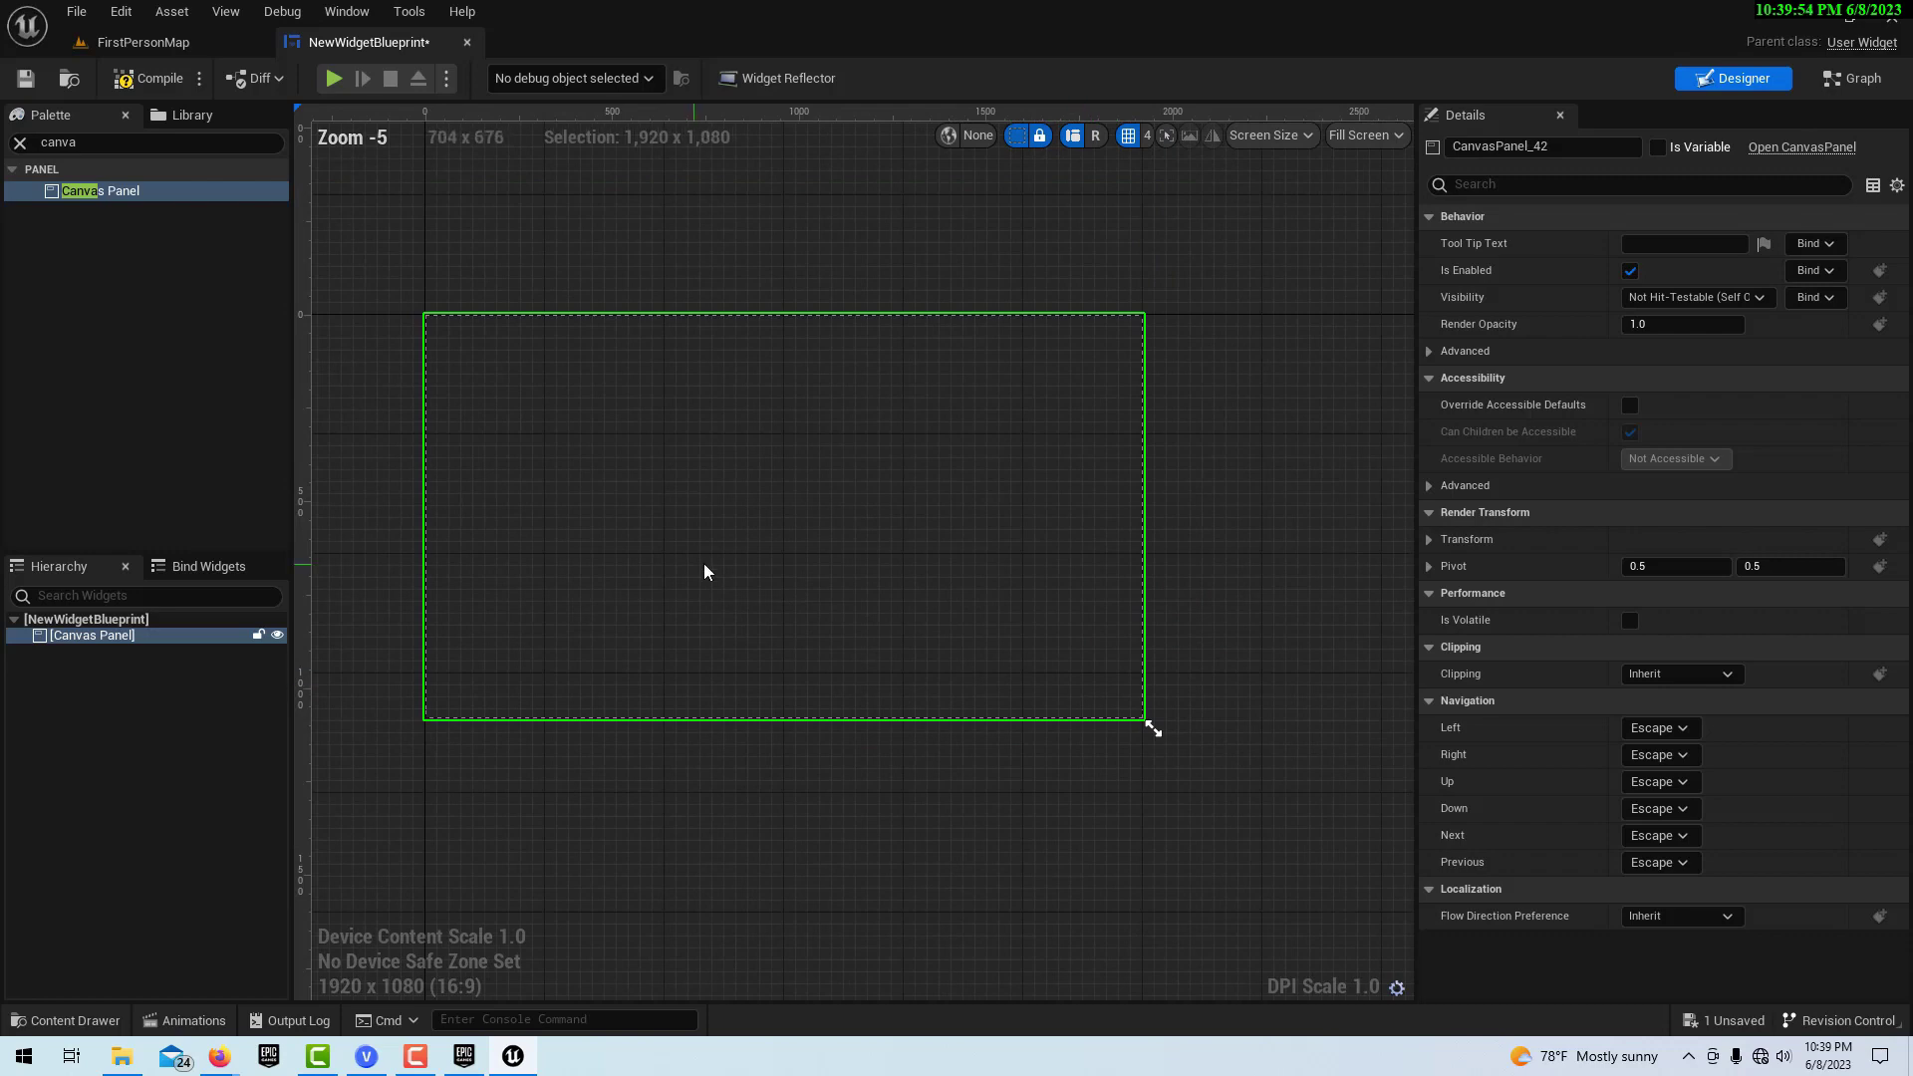
Step: Drop a Border widget from the Palette inside the Canvas Panel
left_click(60, 143)
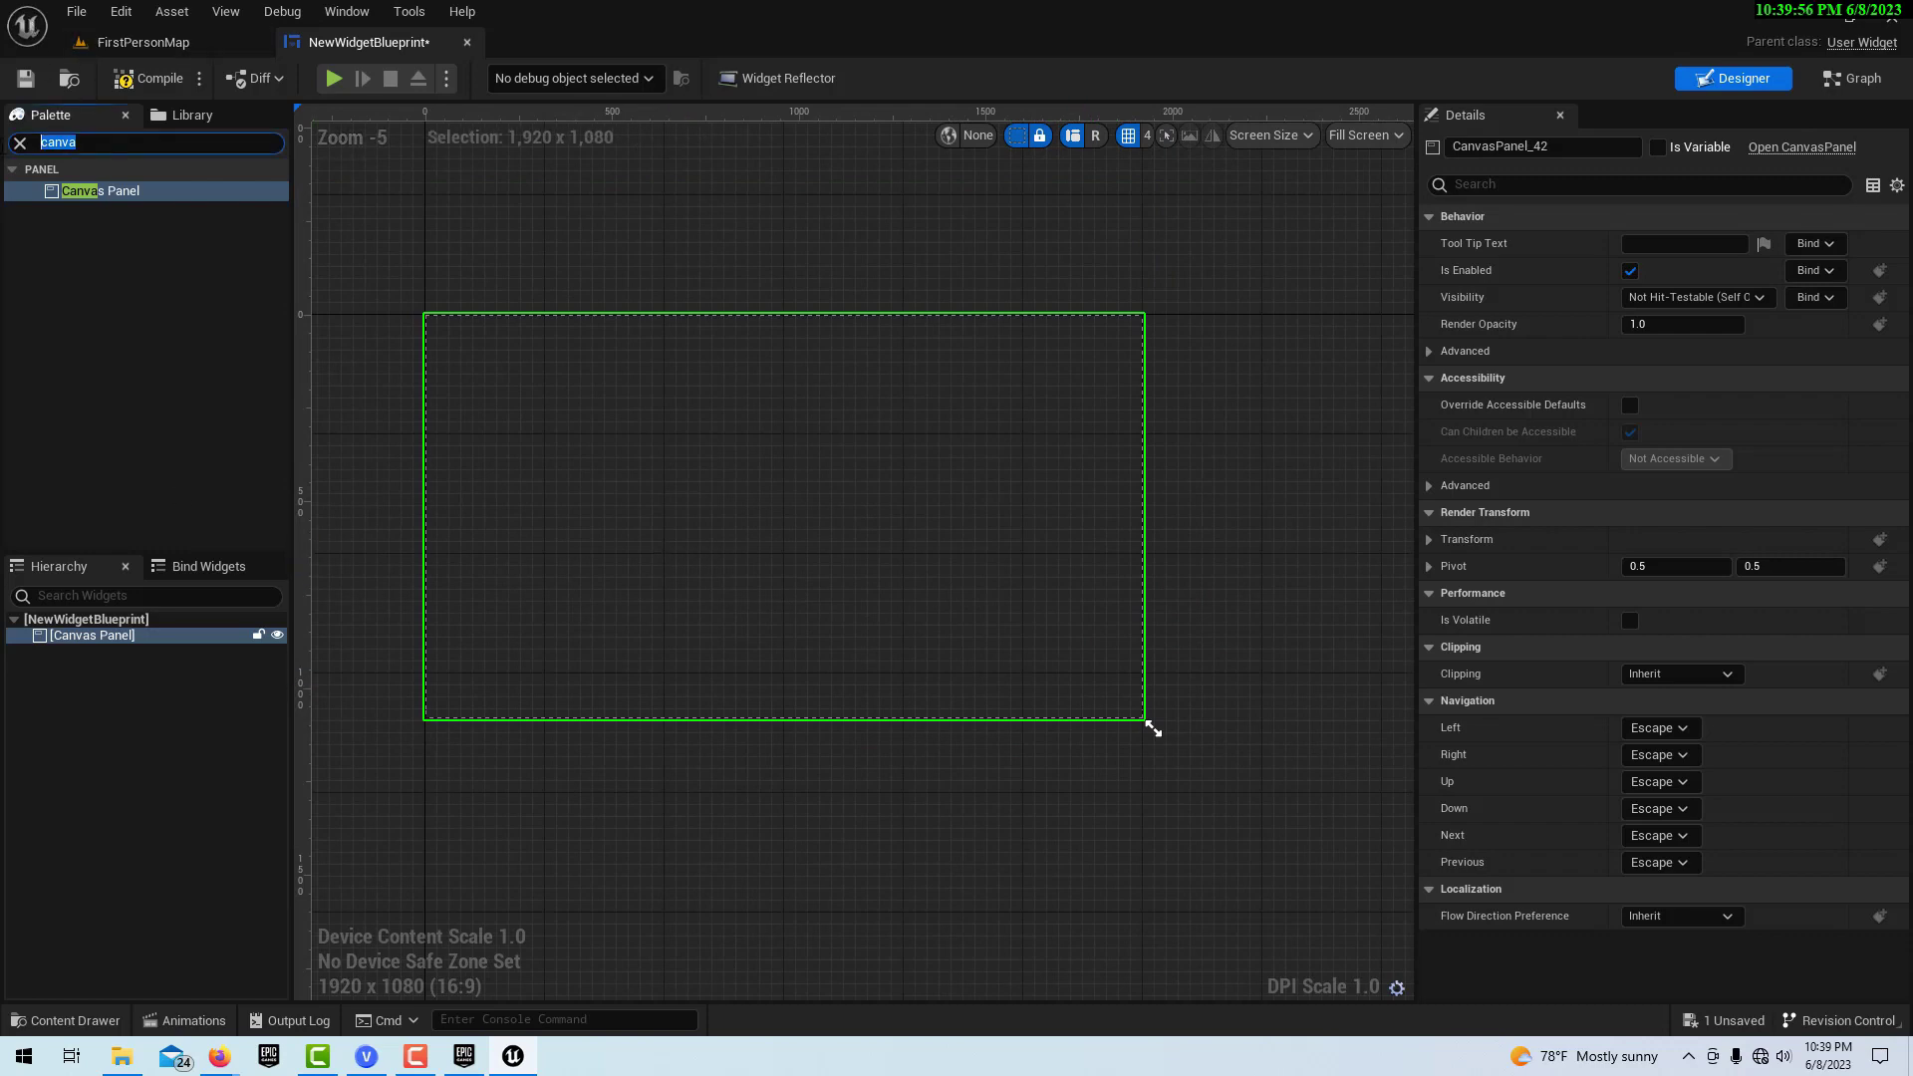
type("border")
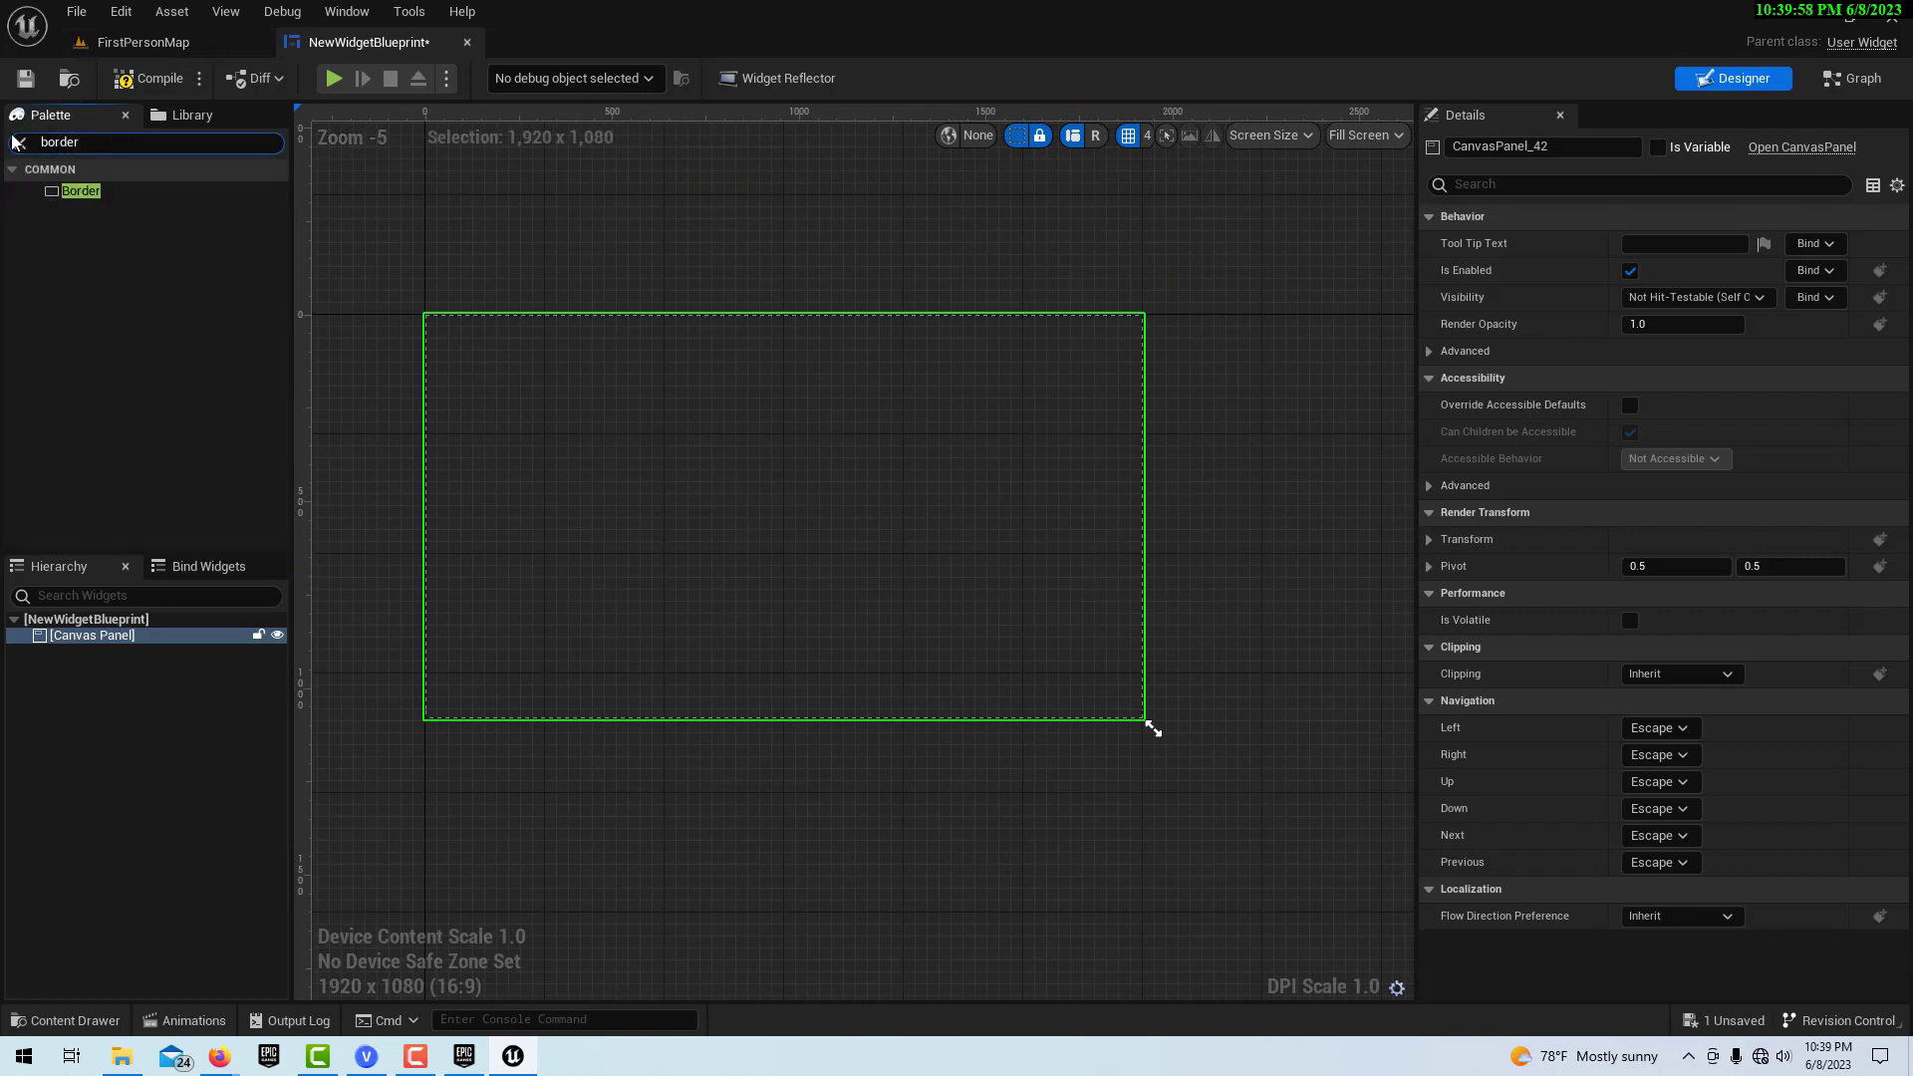
left_click_drag(77, 194, 97, 636)
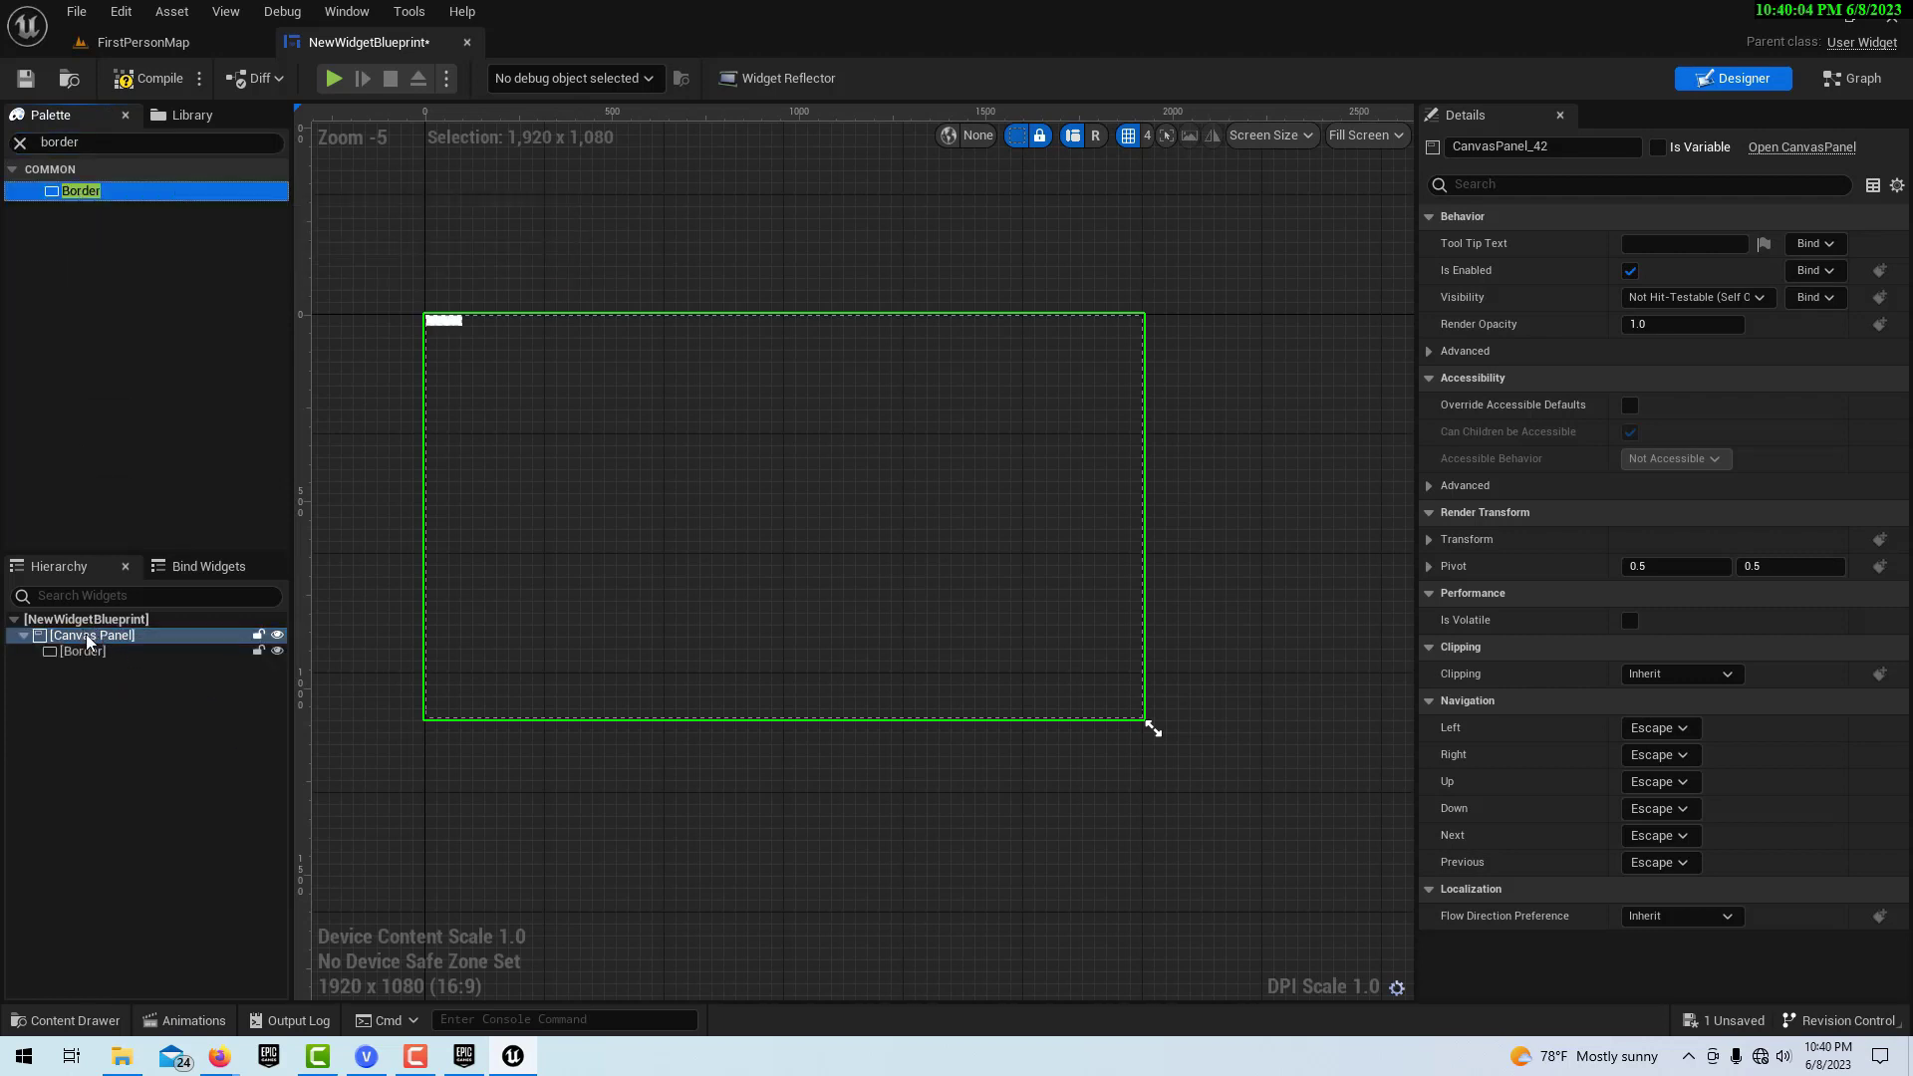
Step: Anchor the Border to the full-stretch preset with Offset Right and Offset Bottom set to 0
left_click(98, 654)
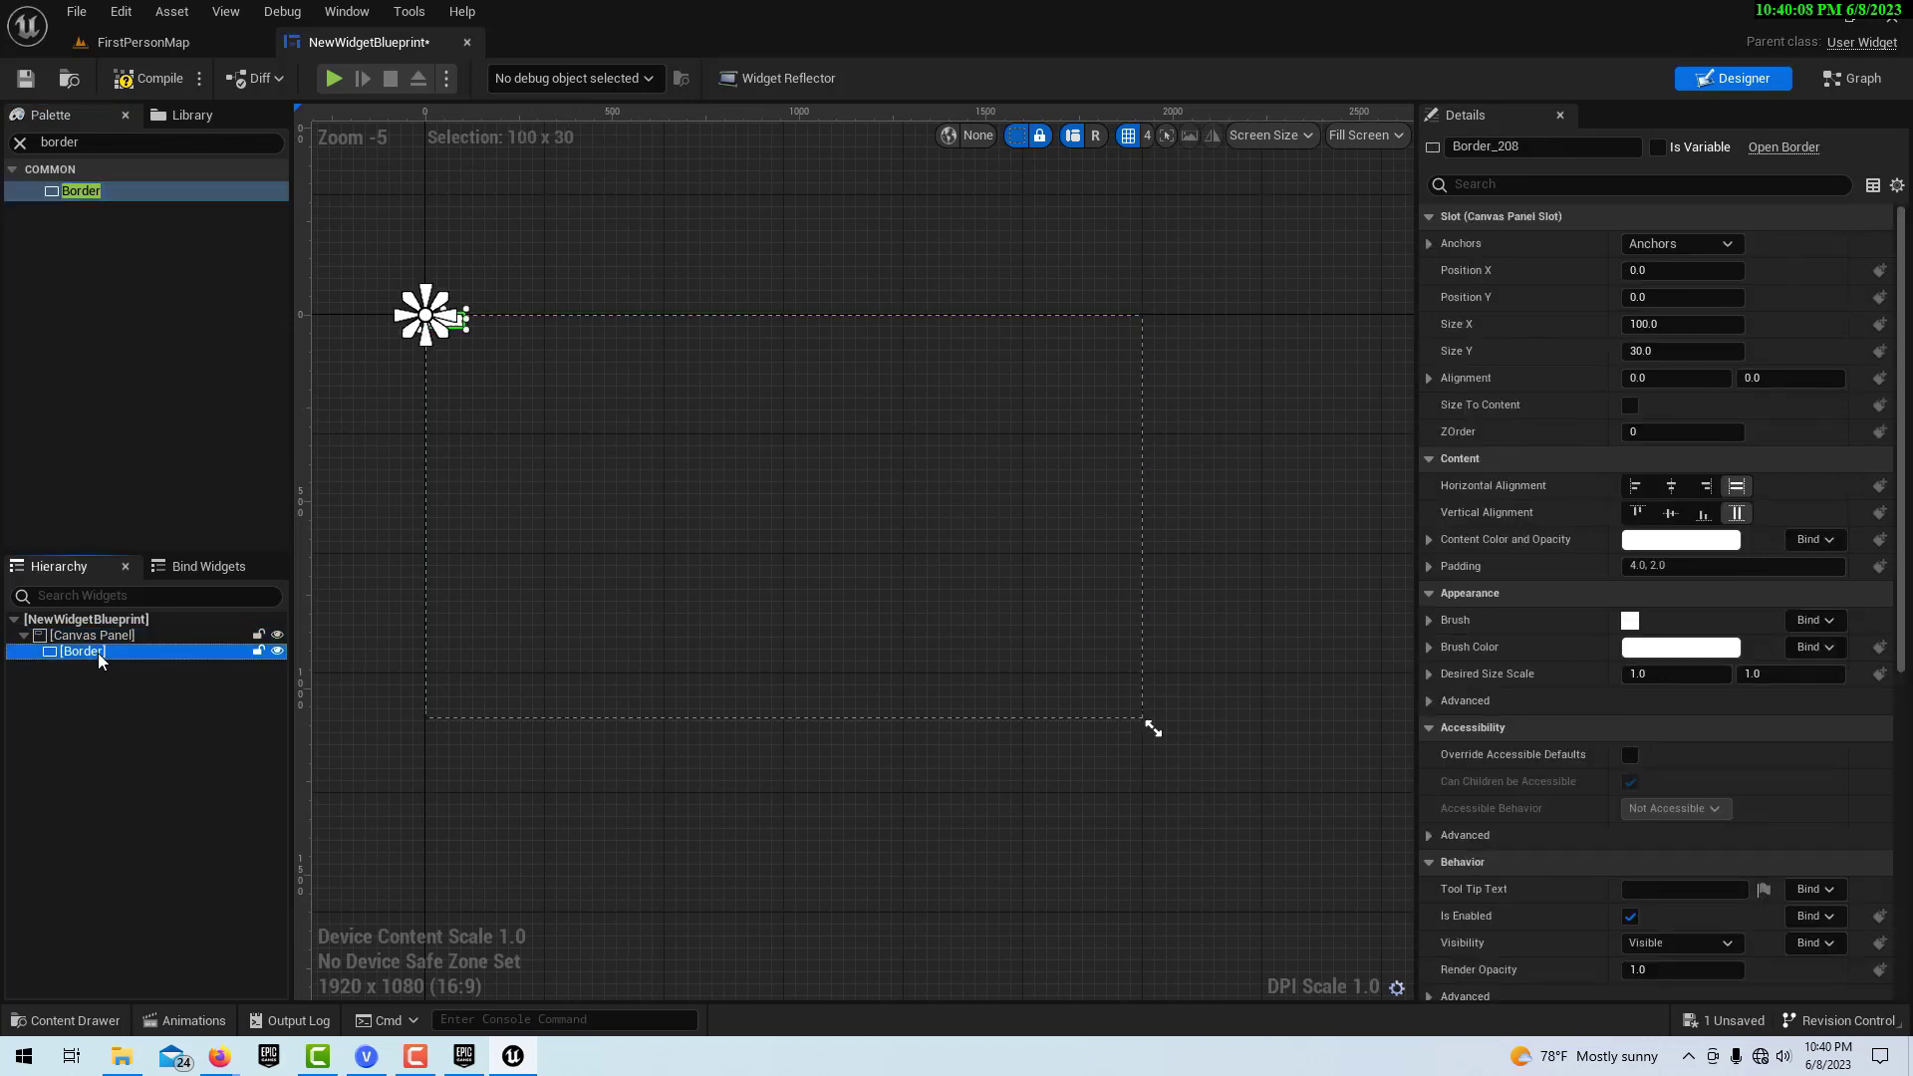
left_click(1723, 244)
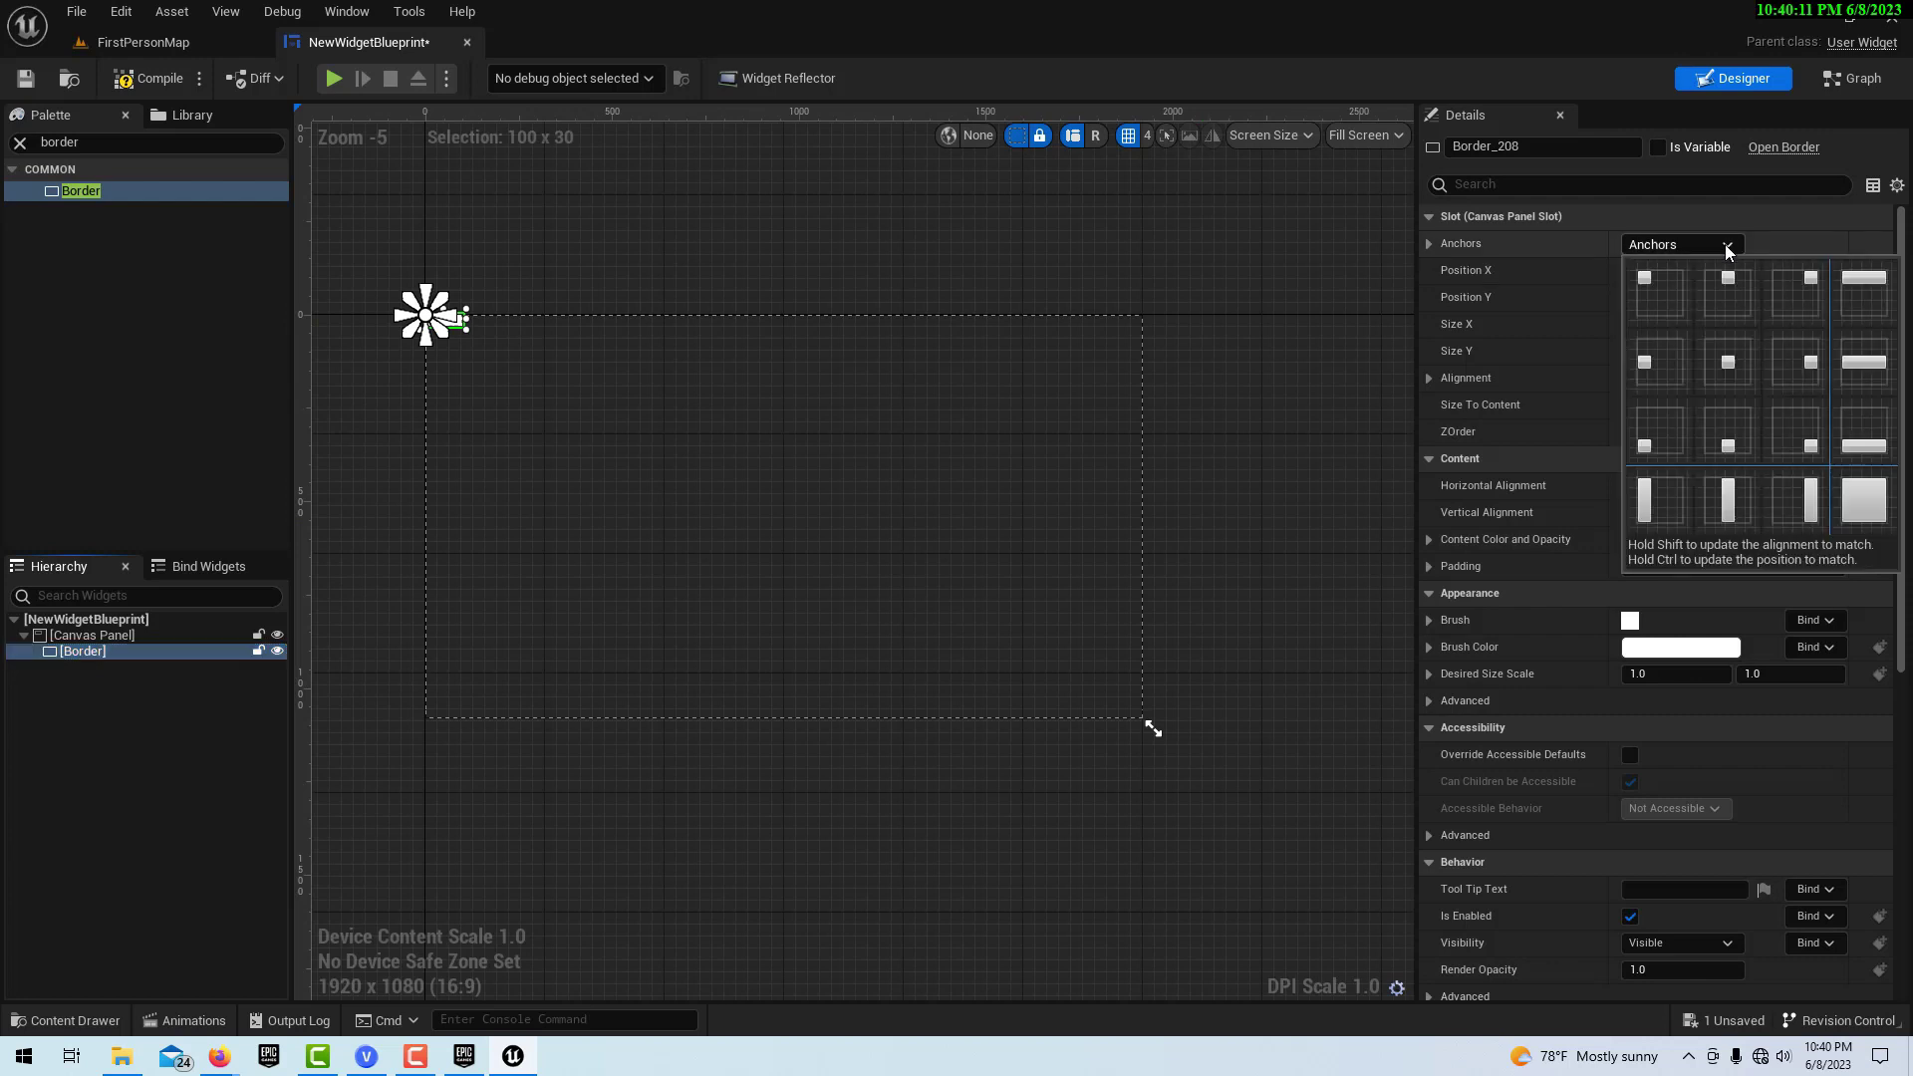
left_click(1863, 496)
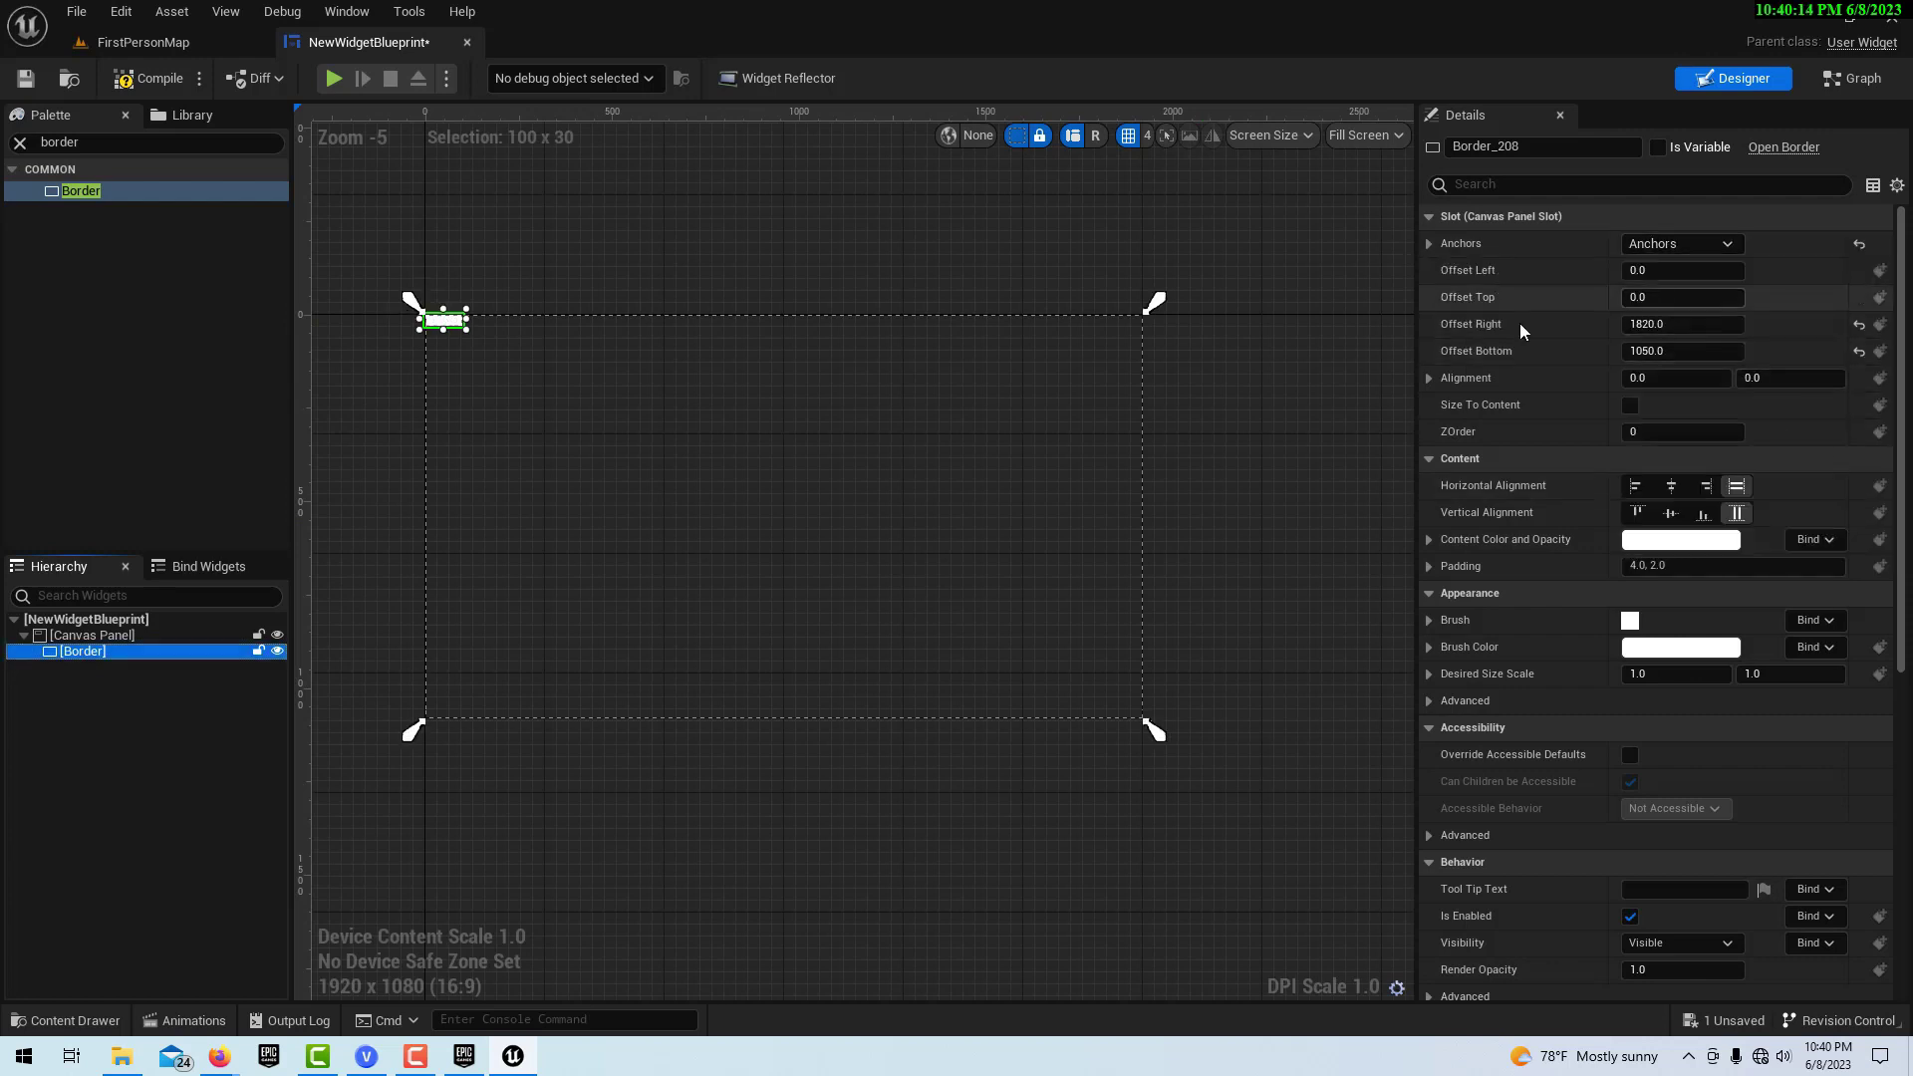
left_click(1652, 326)
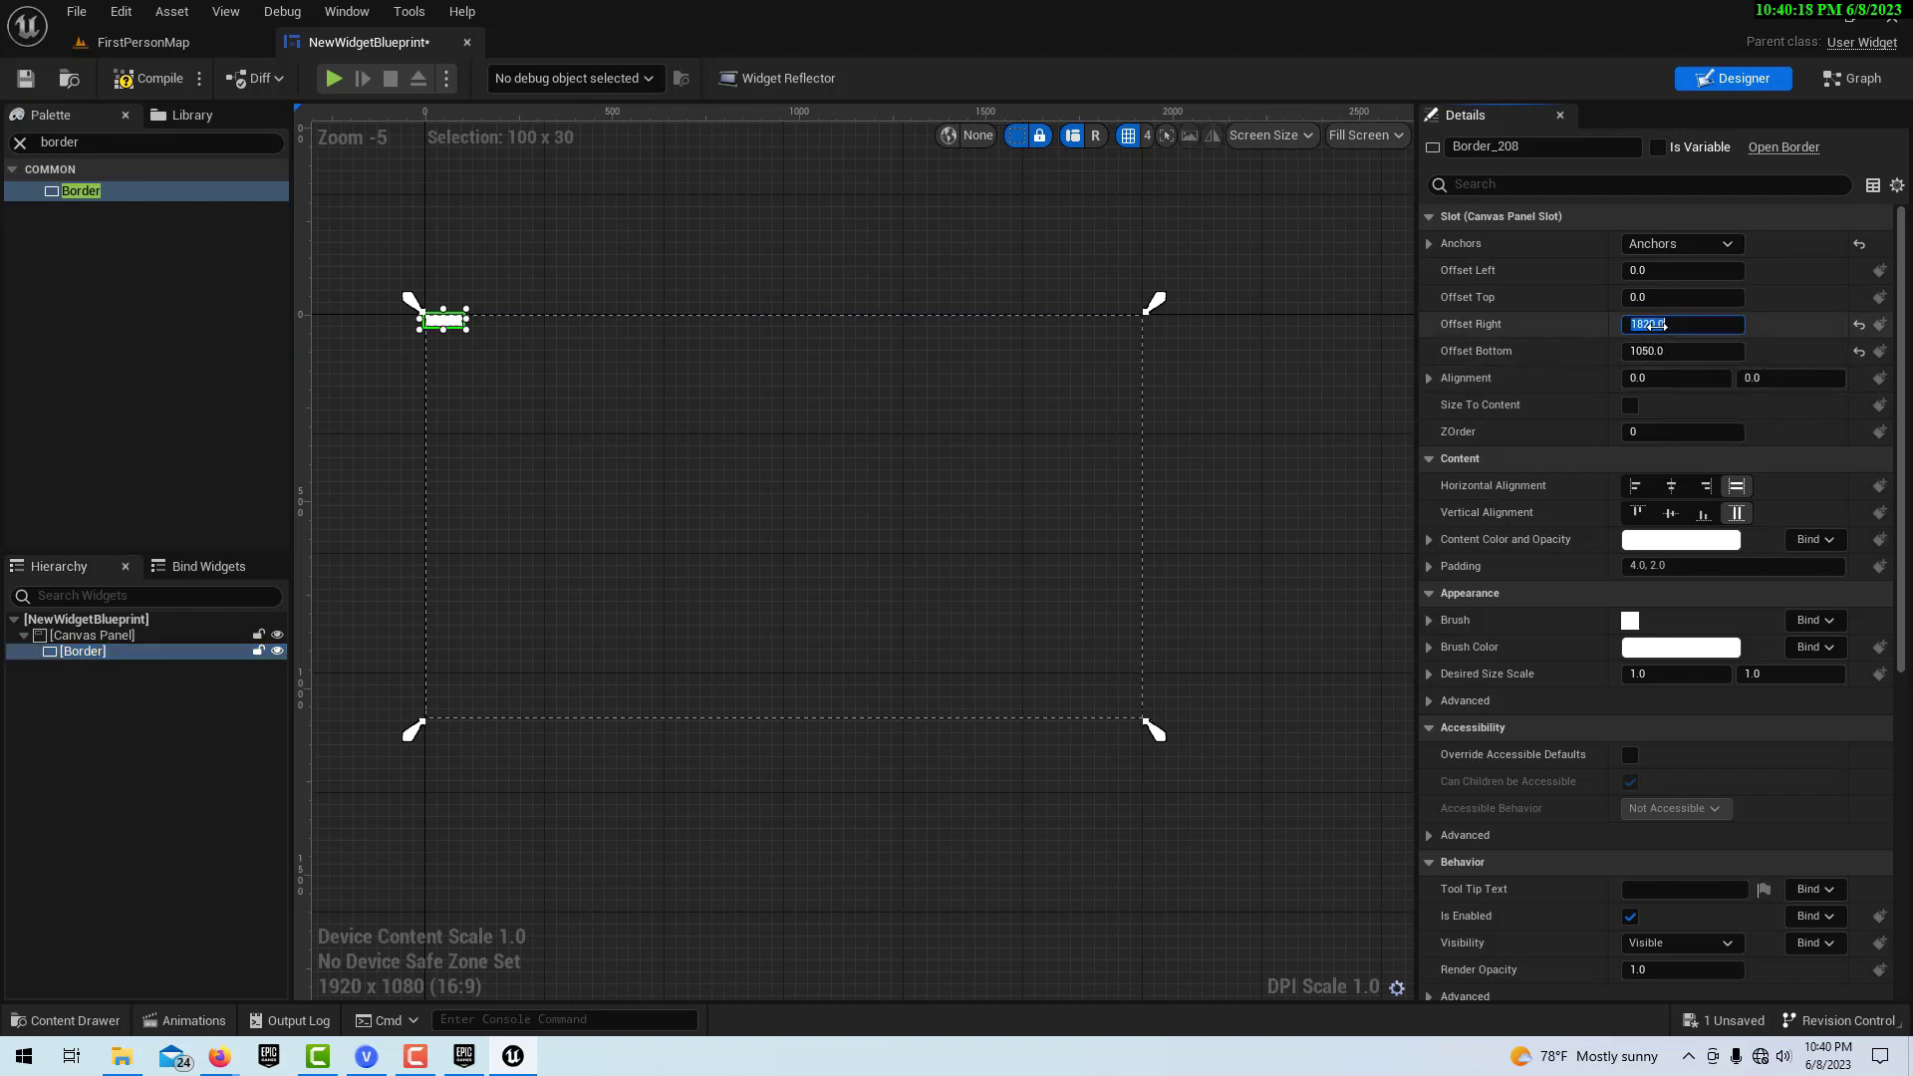
type("0")
key("Tab")
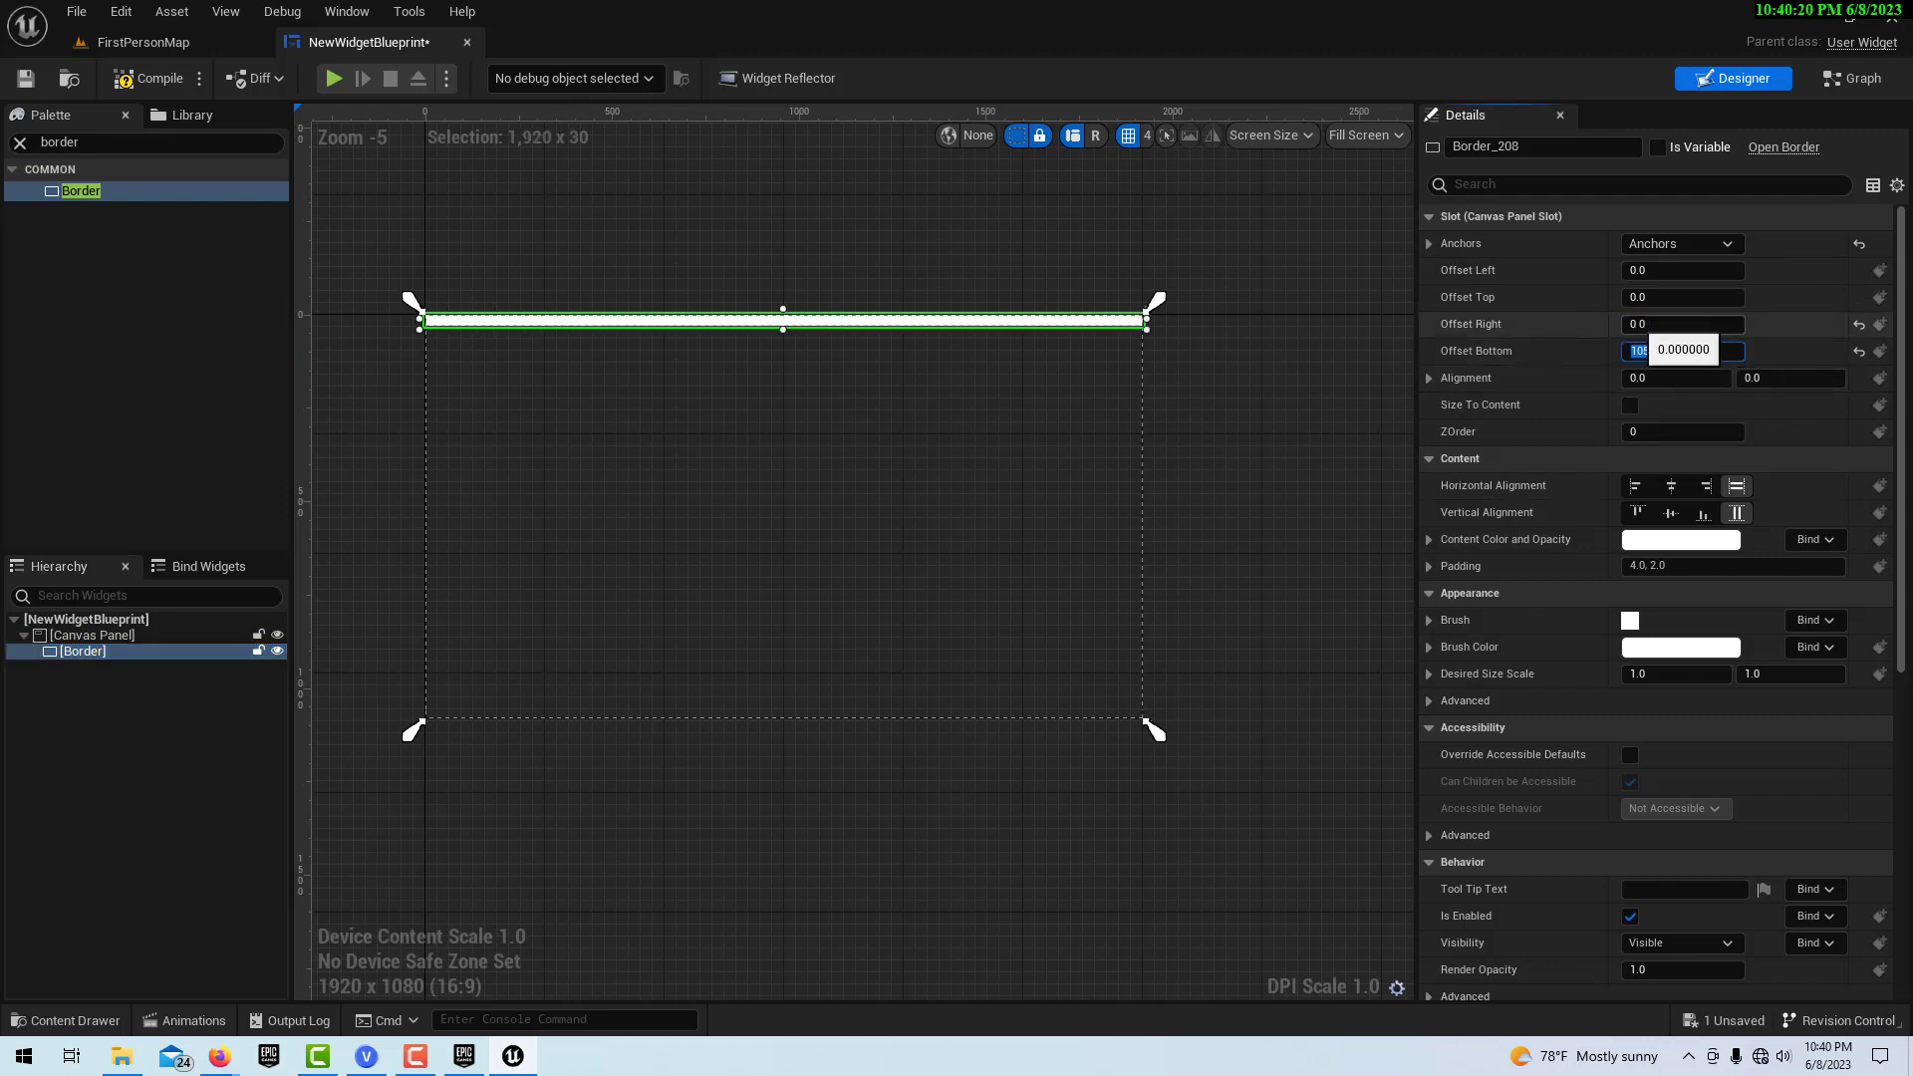
type("0")
key("Tab")
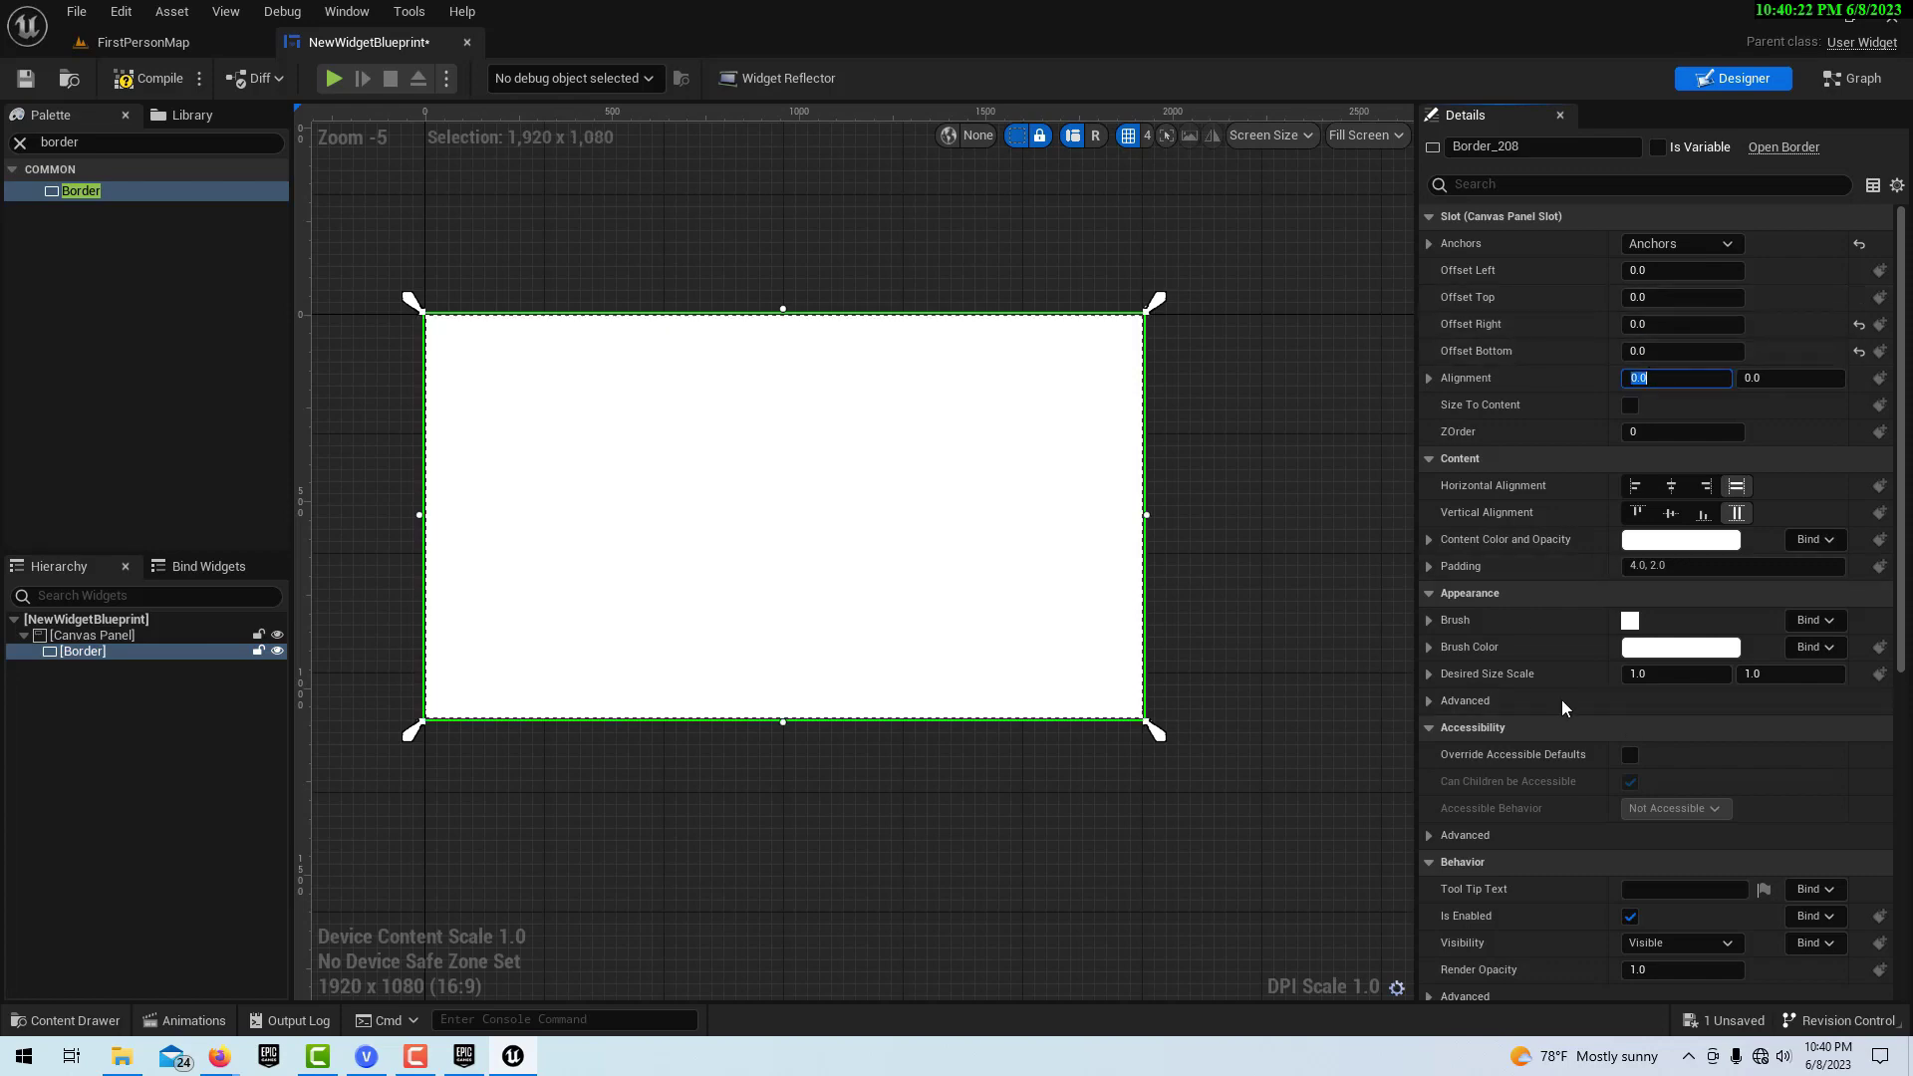
scroll(1522, 546, "down", 3)
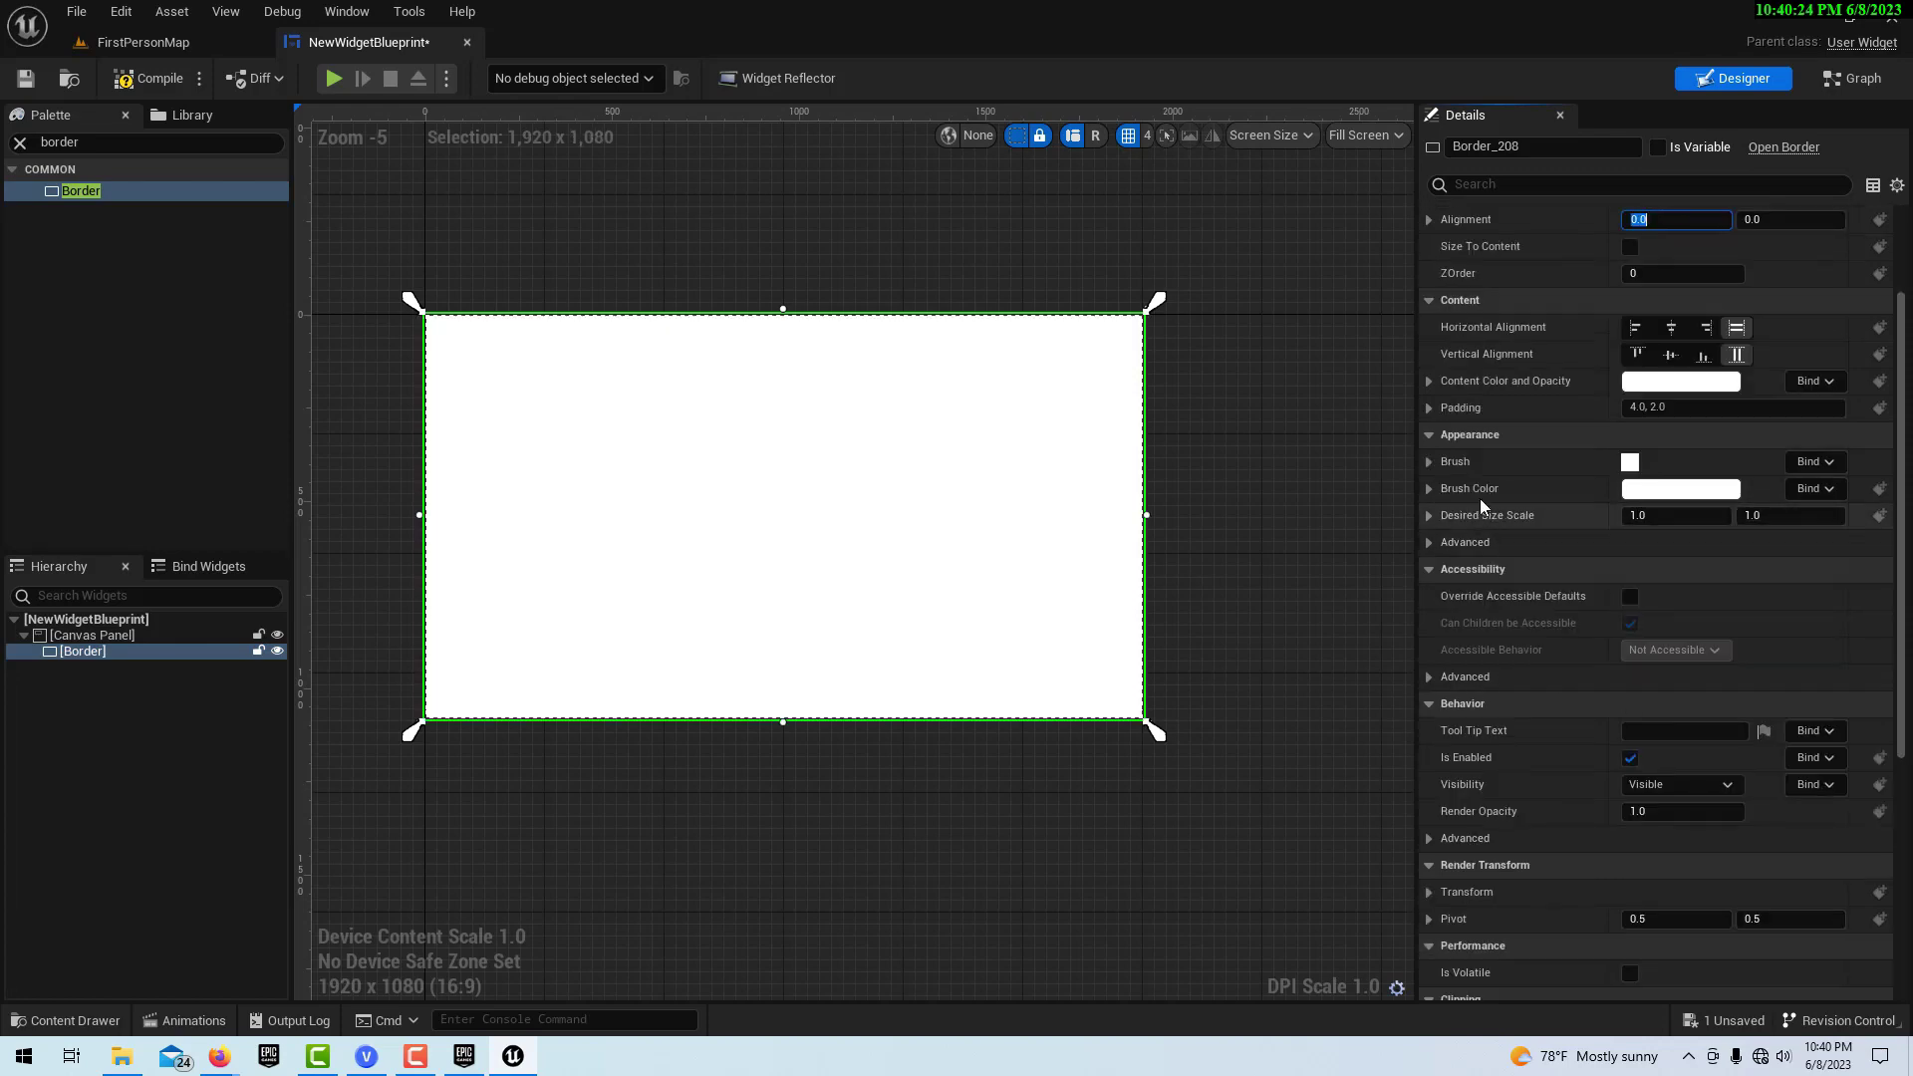
Step: Set the Border brush's Draw As to Rounded Box
left_click(1430, 463)
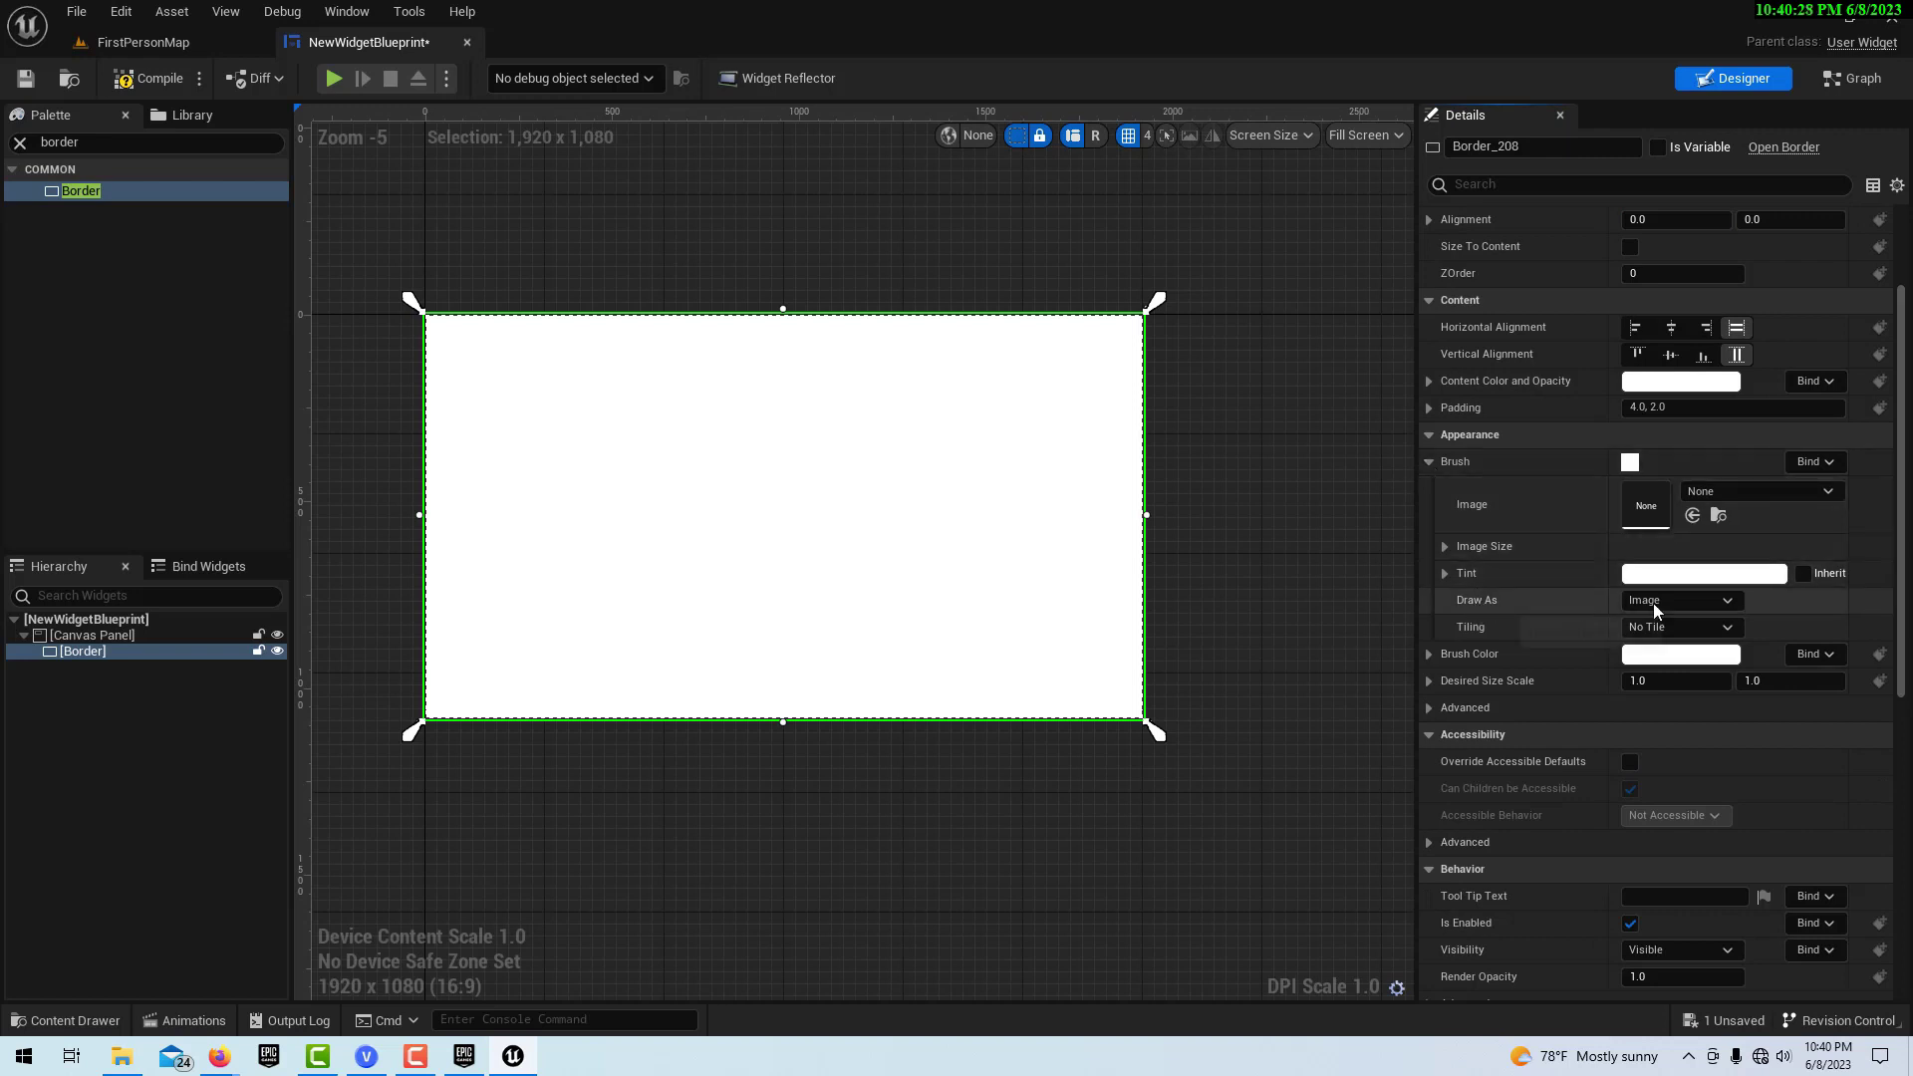
left_click(1731, 599)
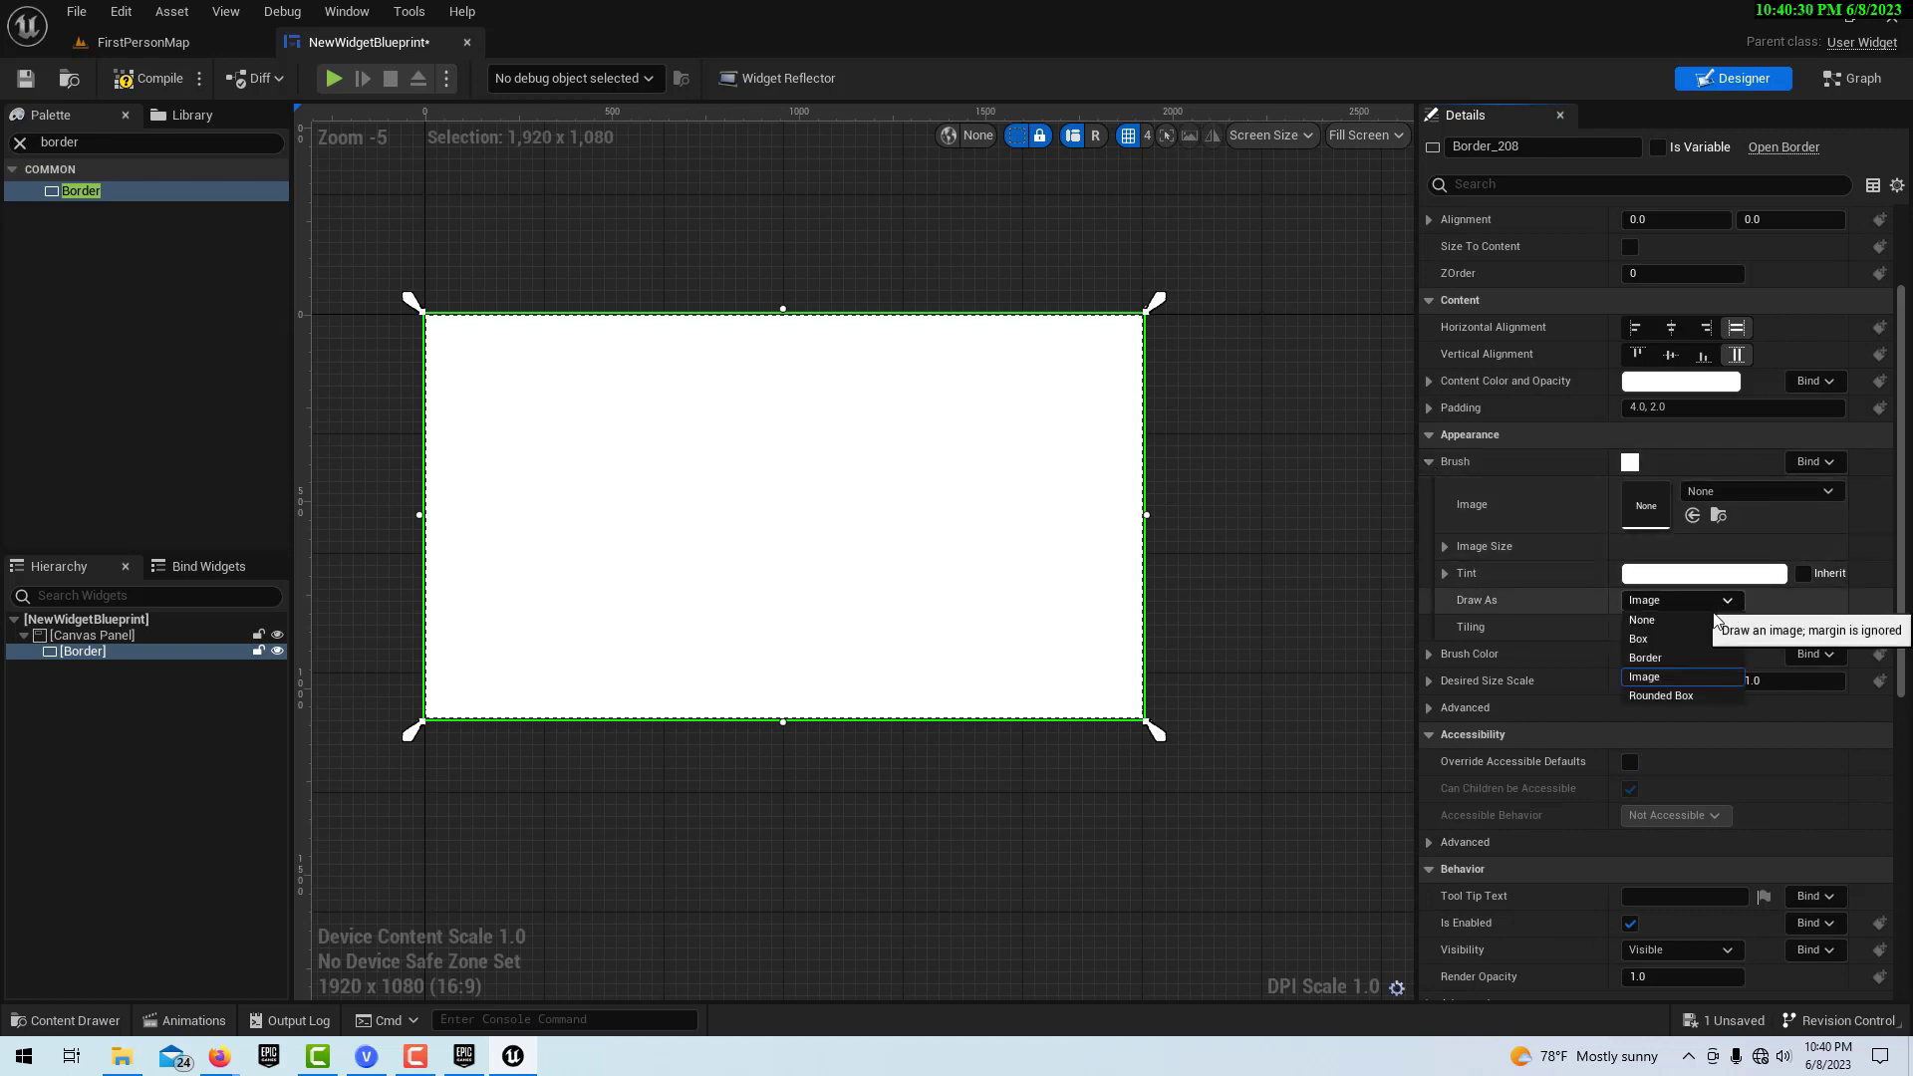
left_click(1704, 694)
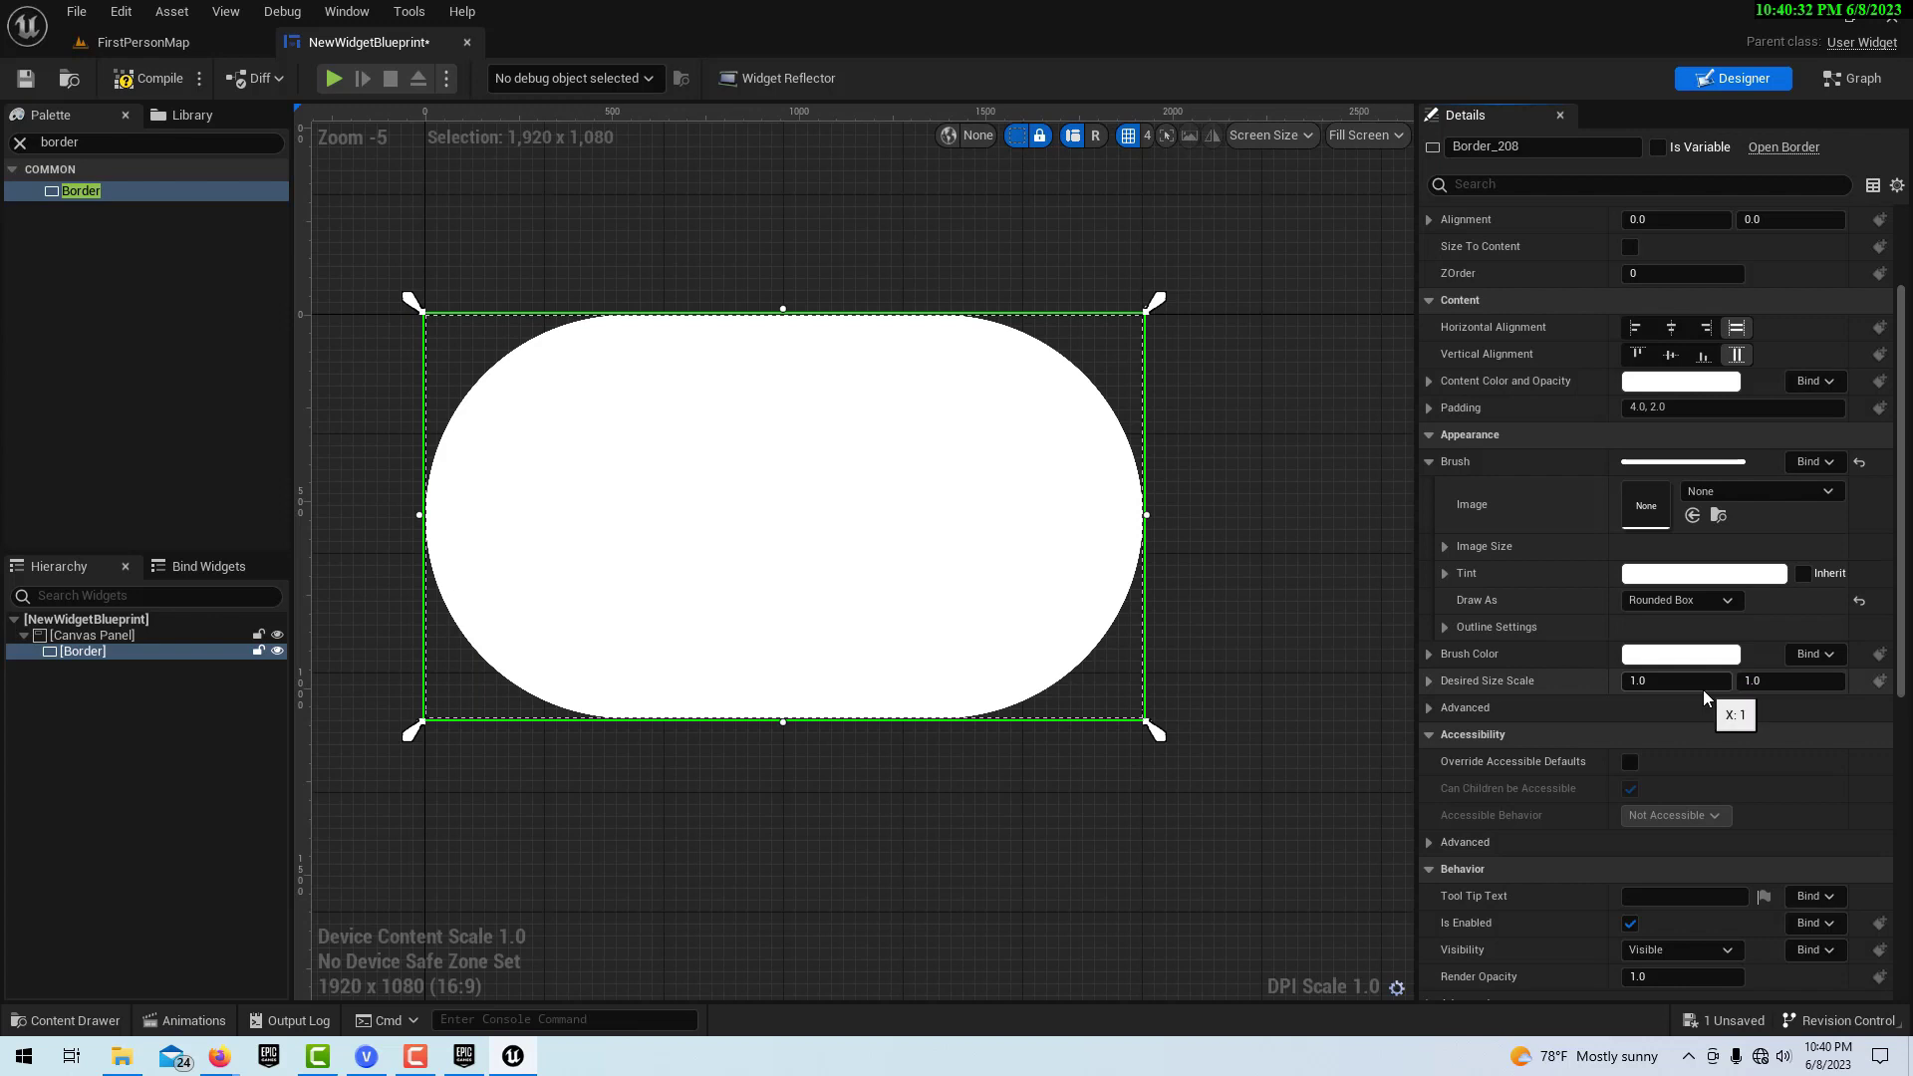
Step: Make the brush colour black with alpha 0.5, then reselect the Border
left_click(1431, 656)
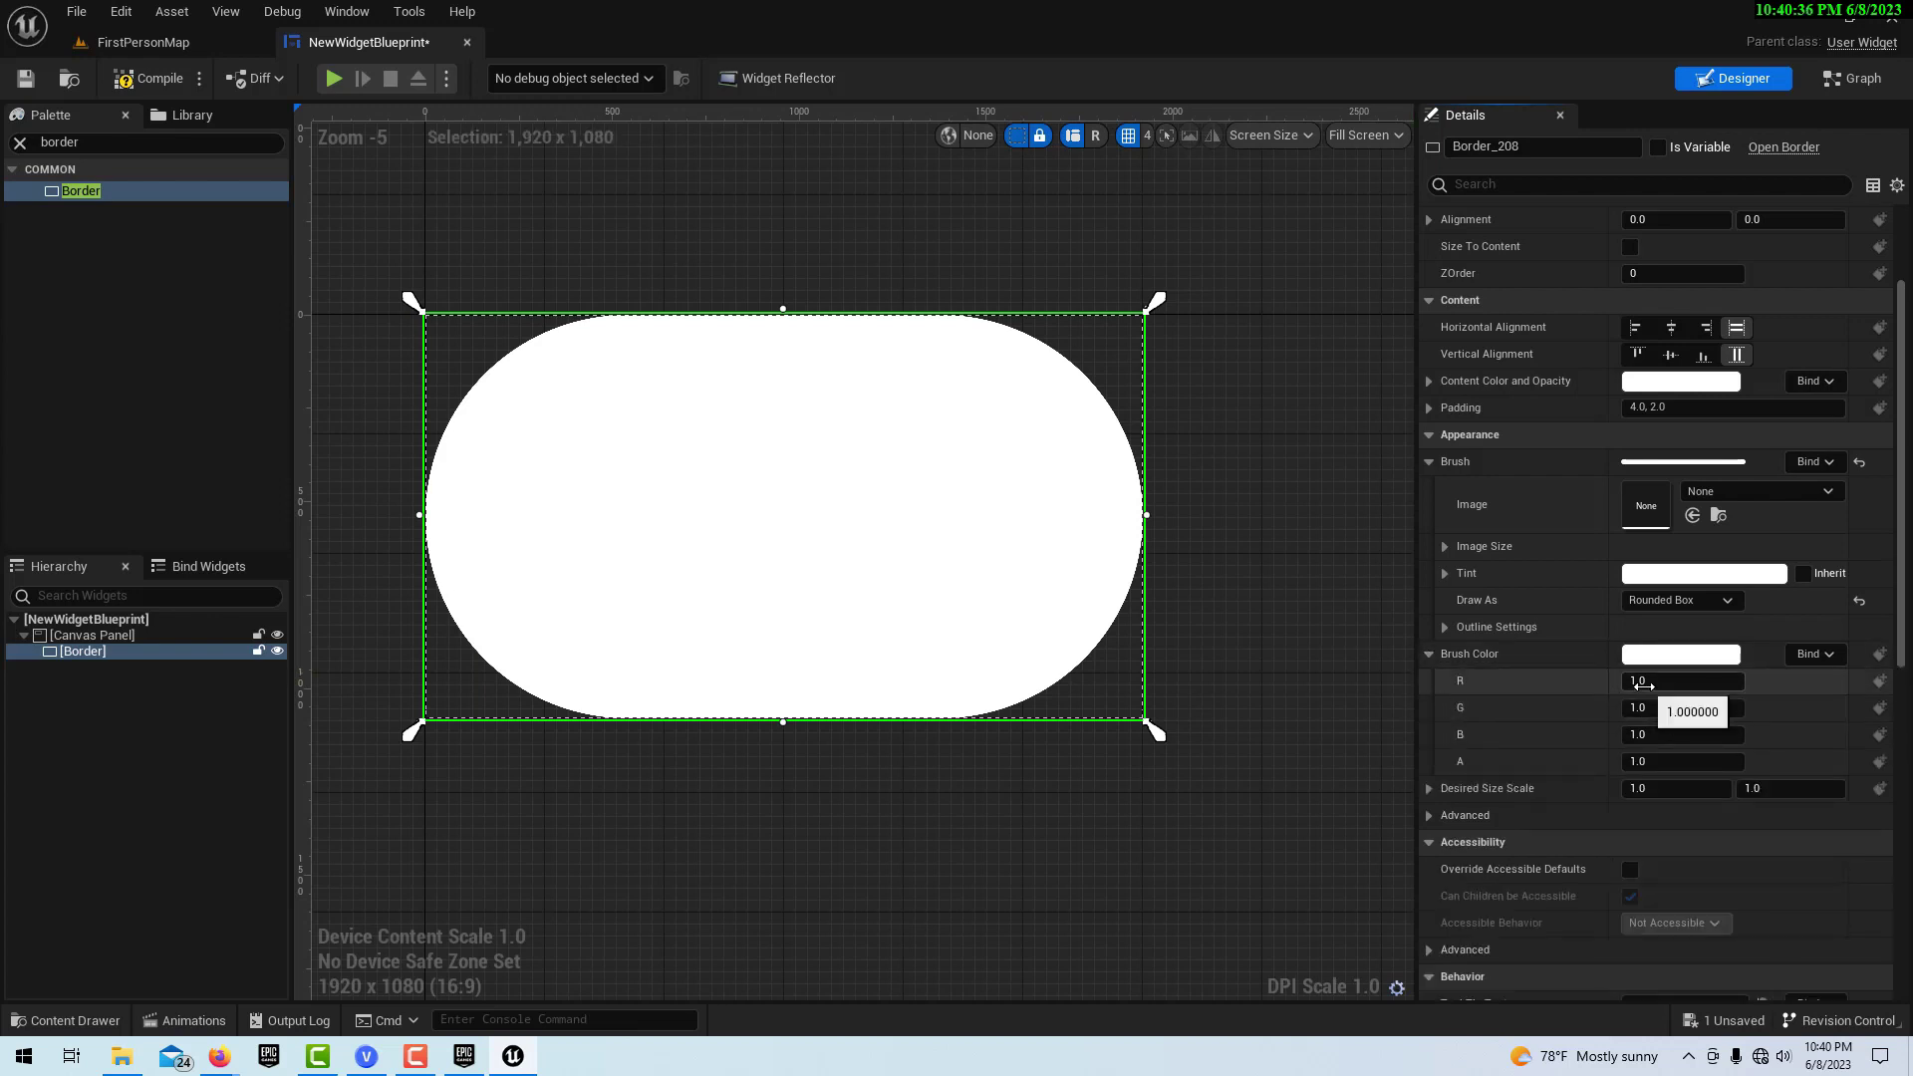
left_click(1681, 653)
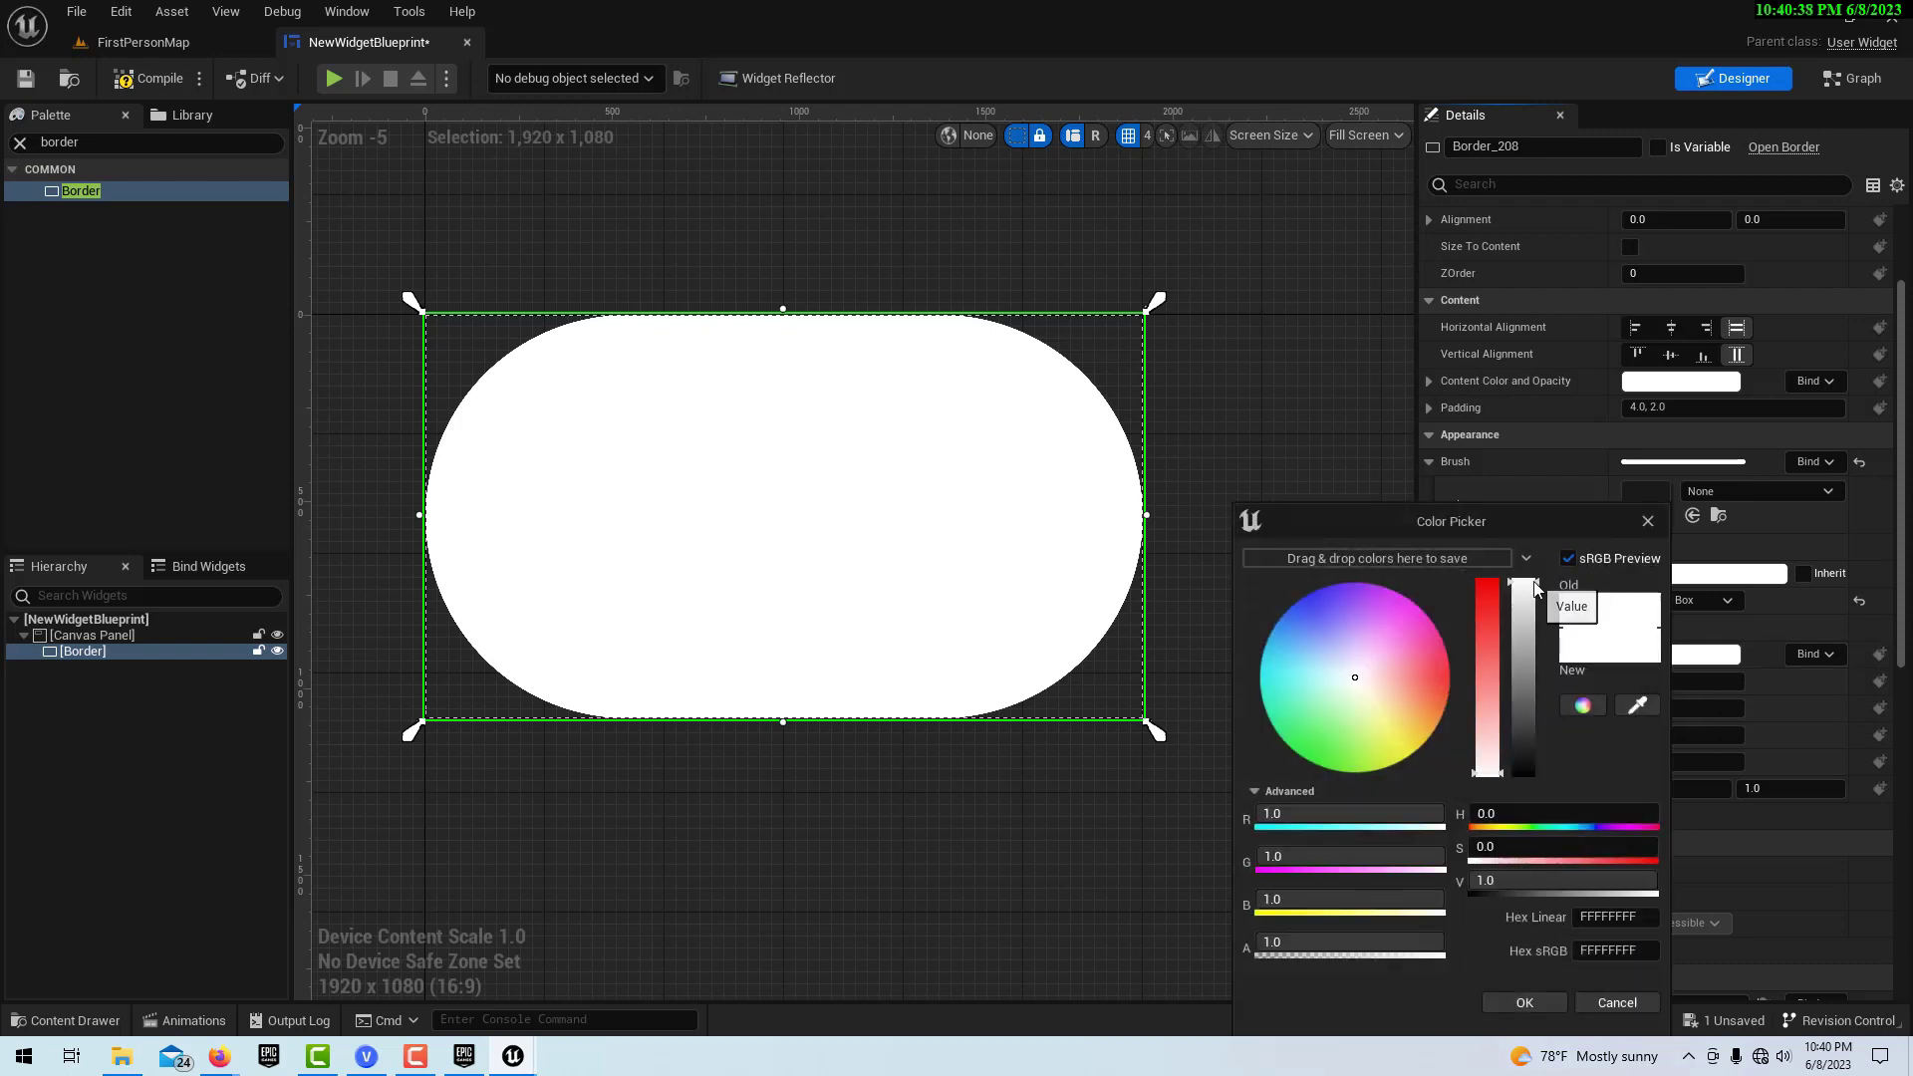
left_click_drag(1534, 590, 1555, 801)
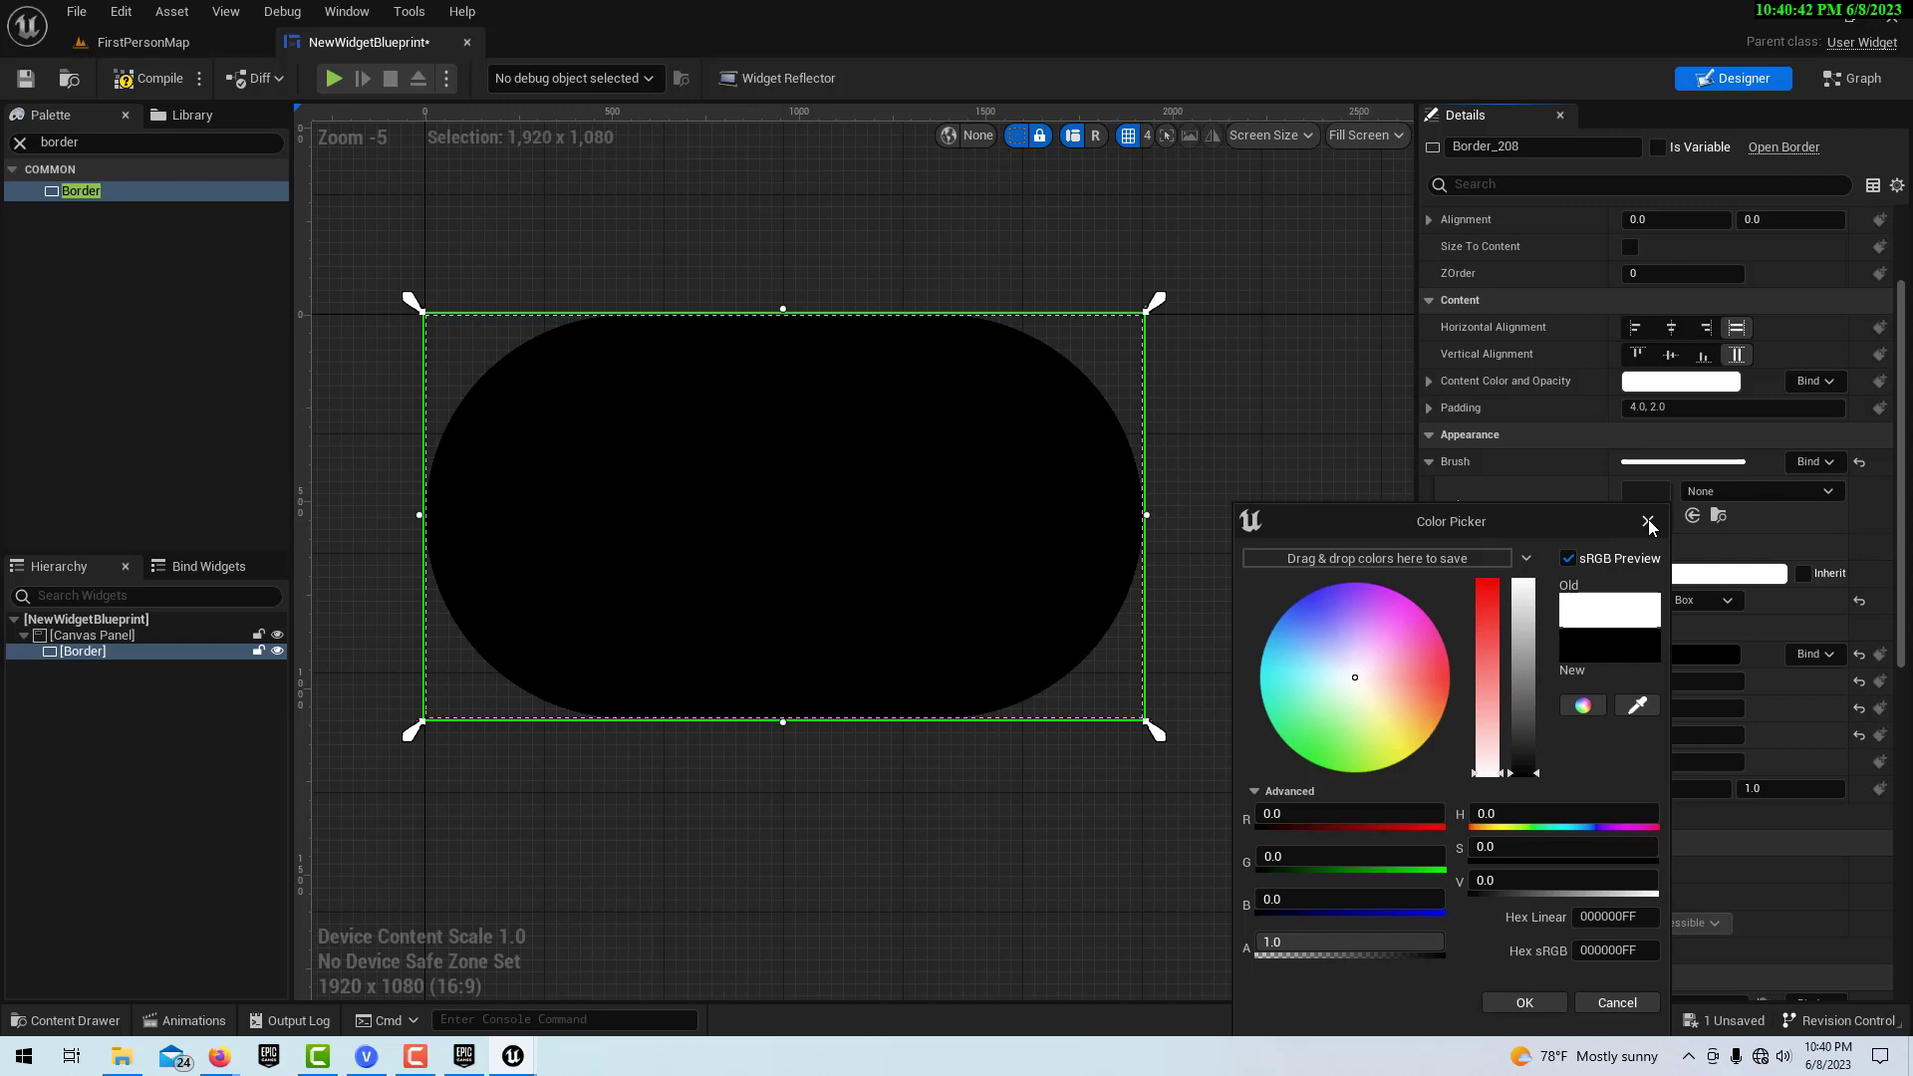
left_click(1648, 522)
left_click(1677, 761)
type(".5")
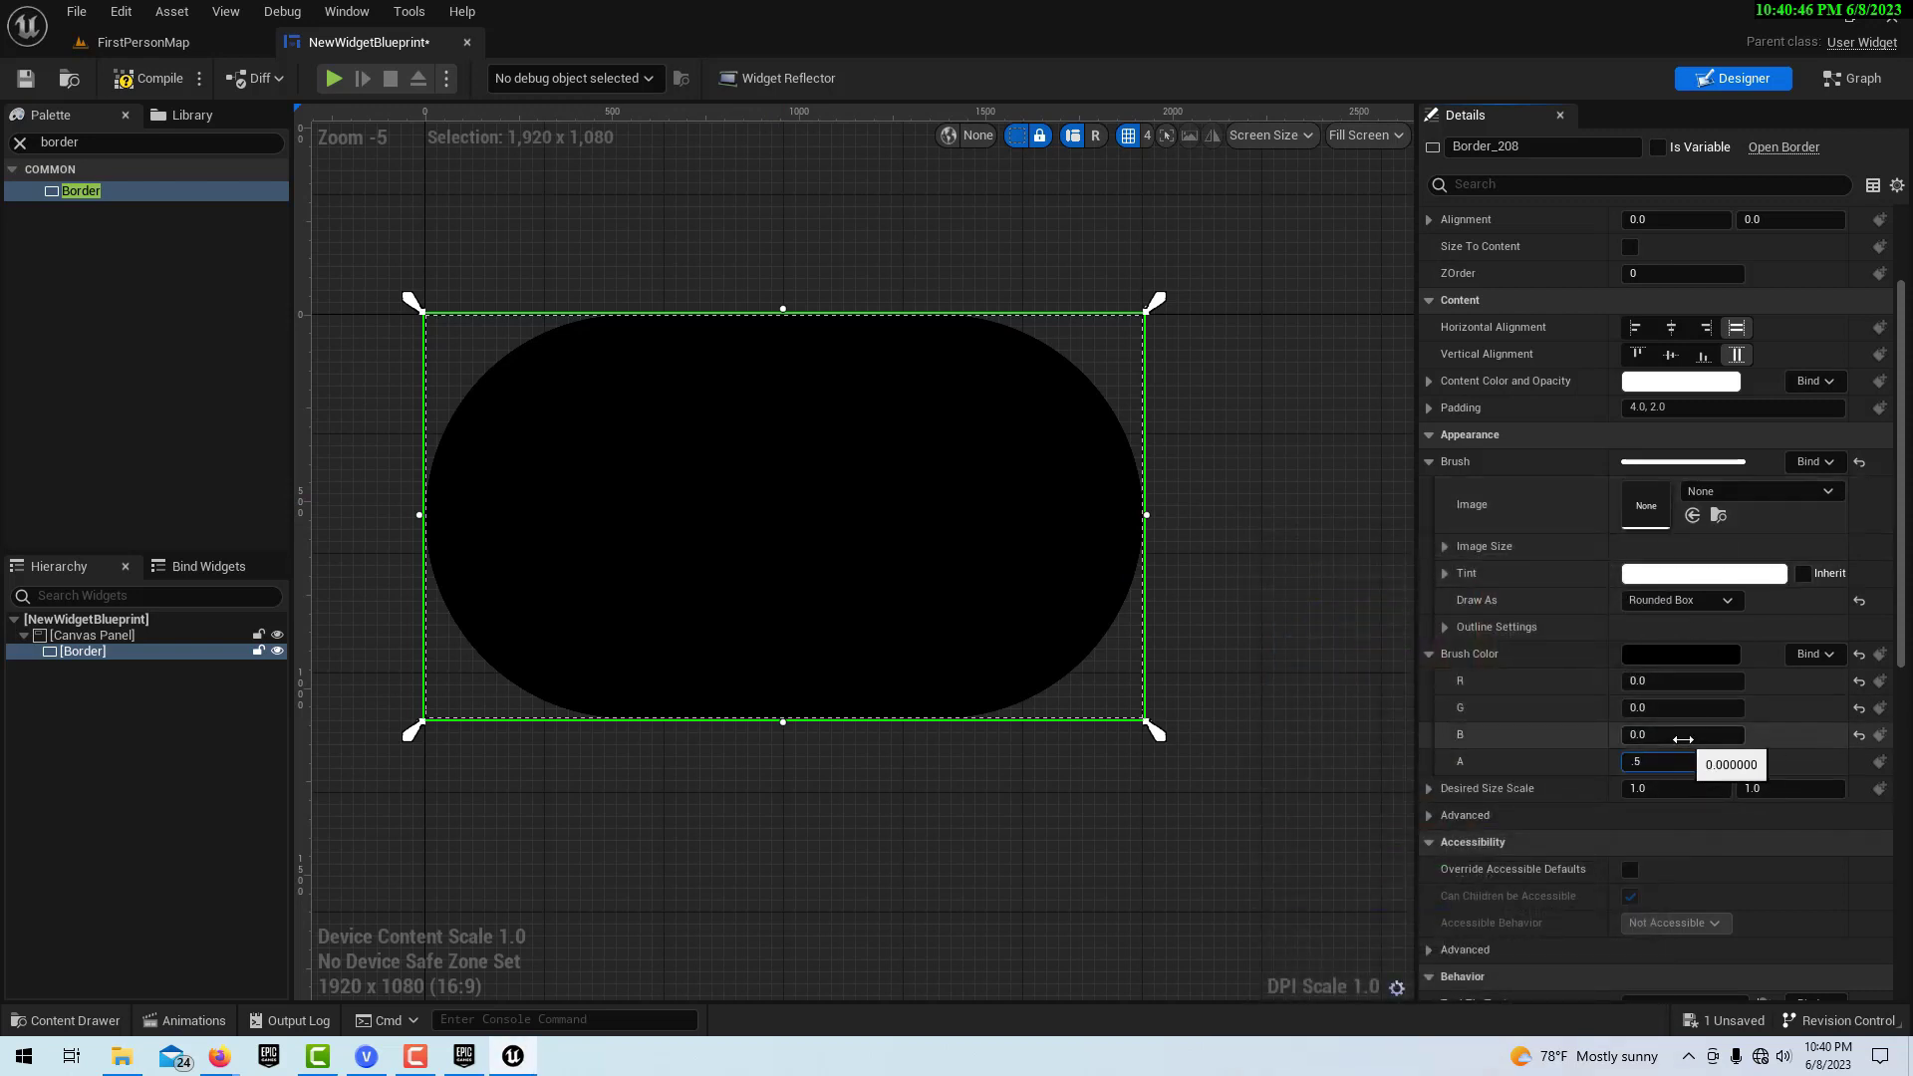
key("Return")
left_click(888, 924)
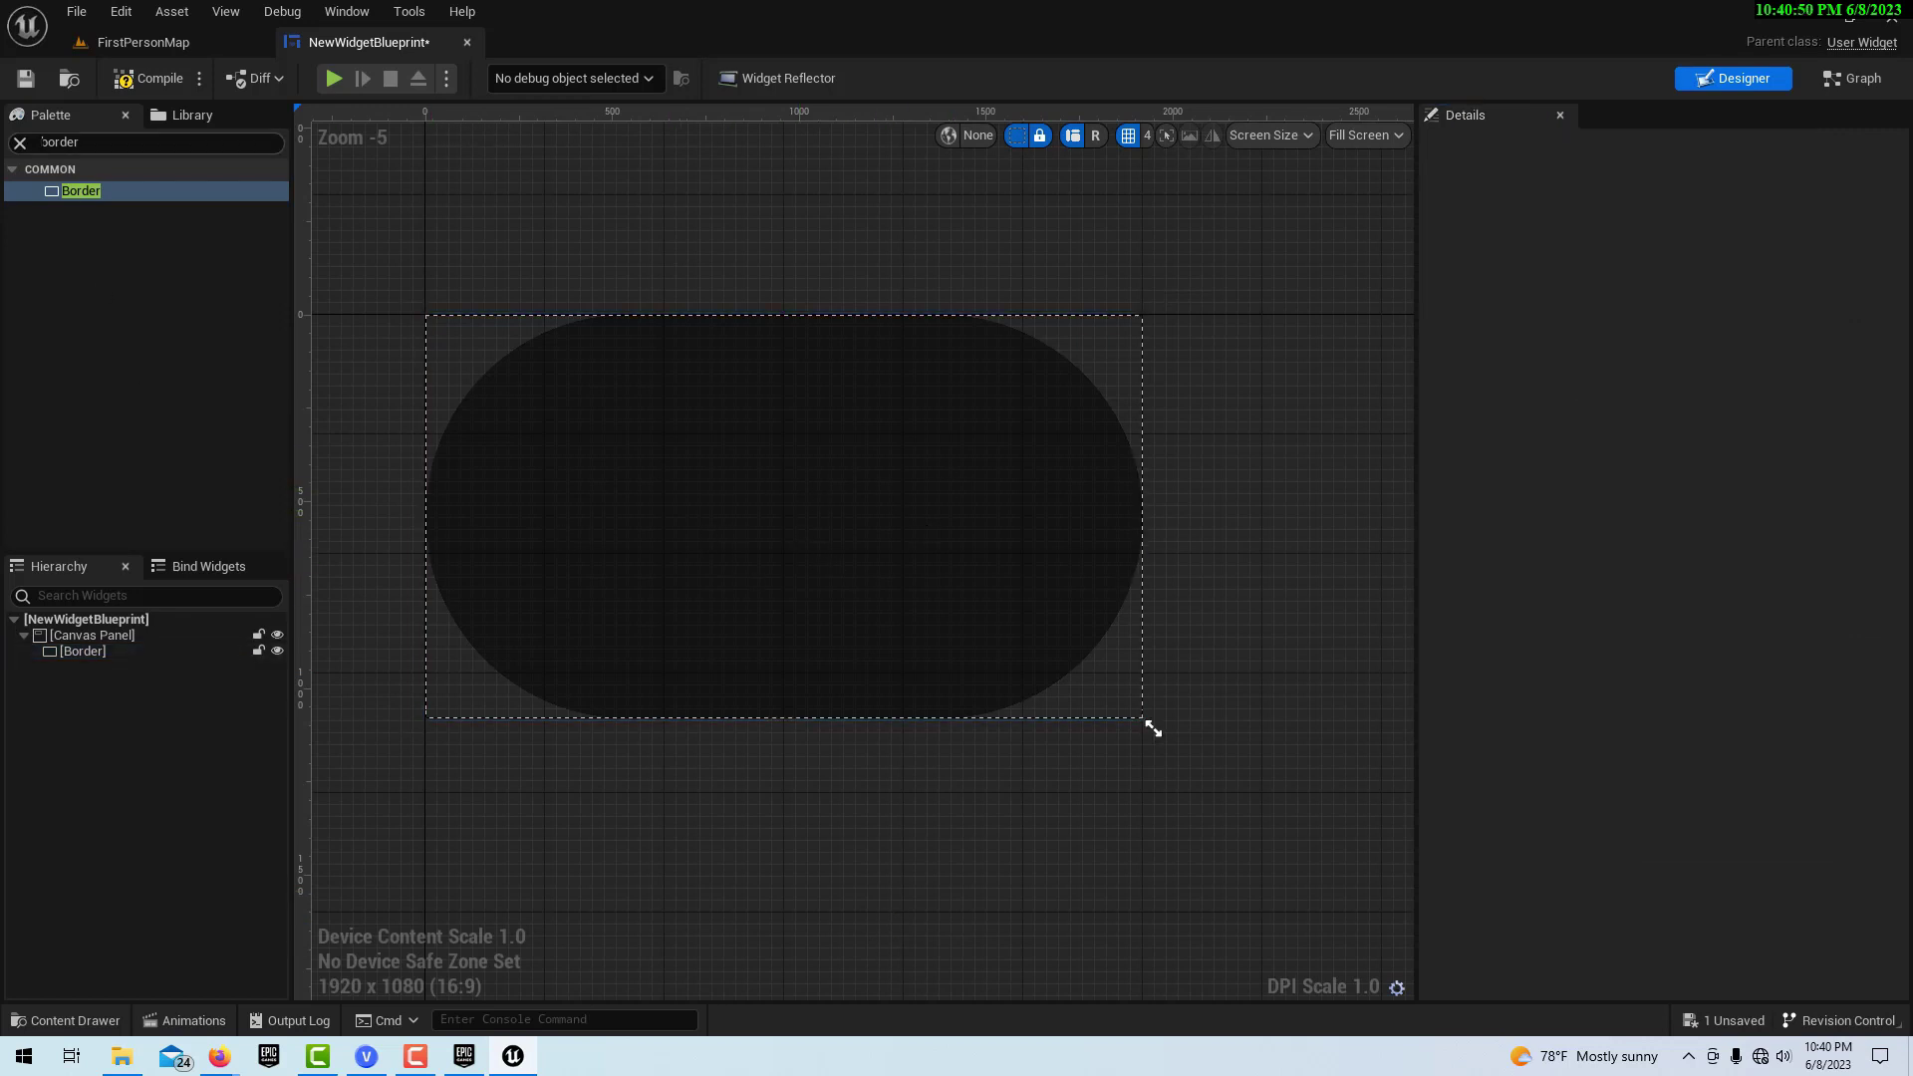
left_click(90, 635)
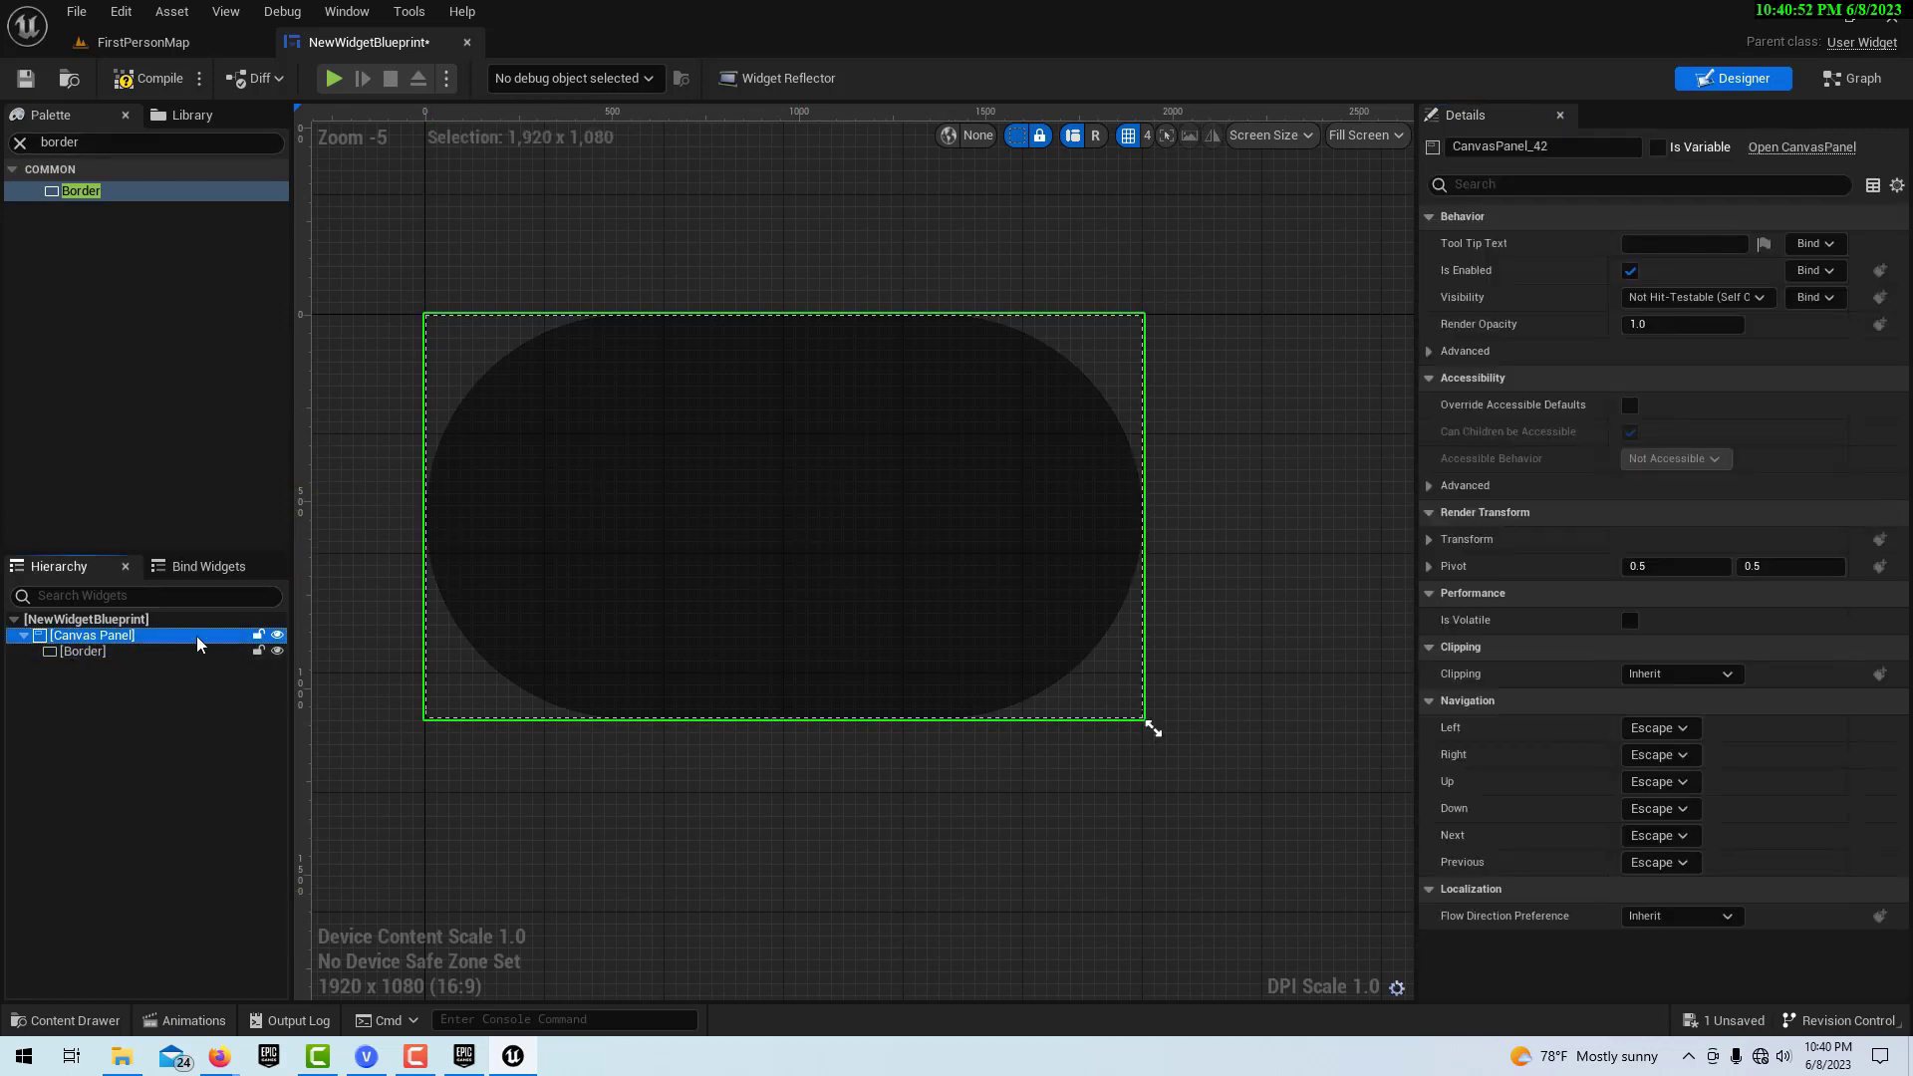
left_click(96, 652)
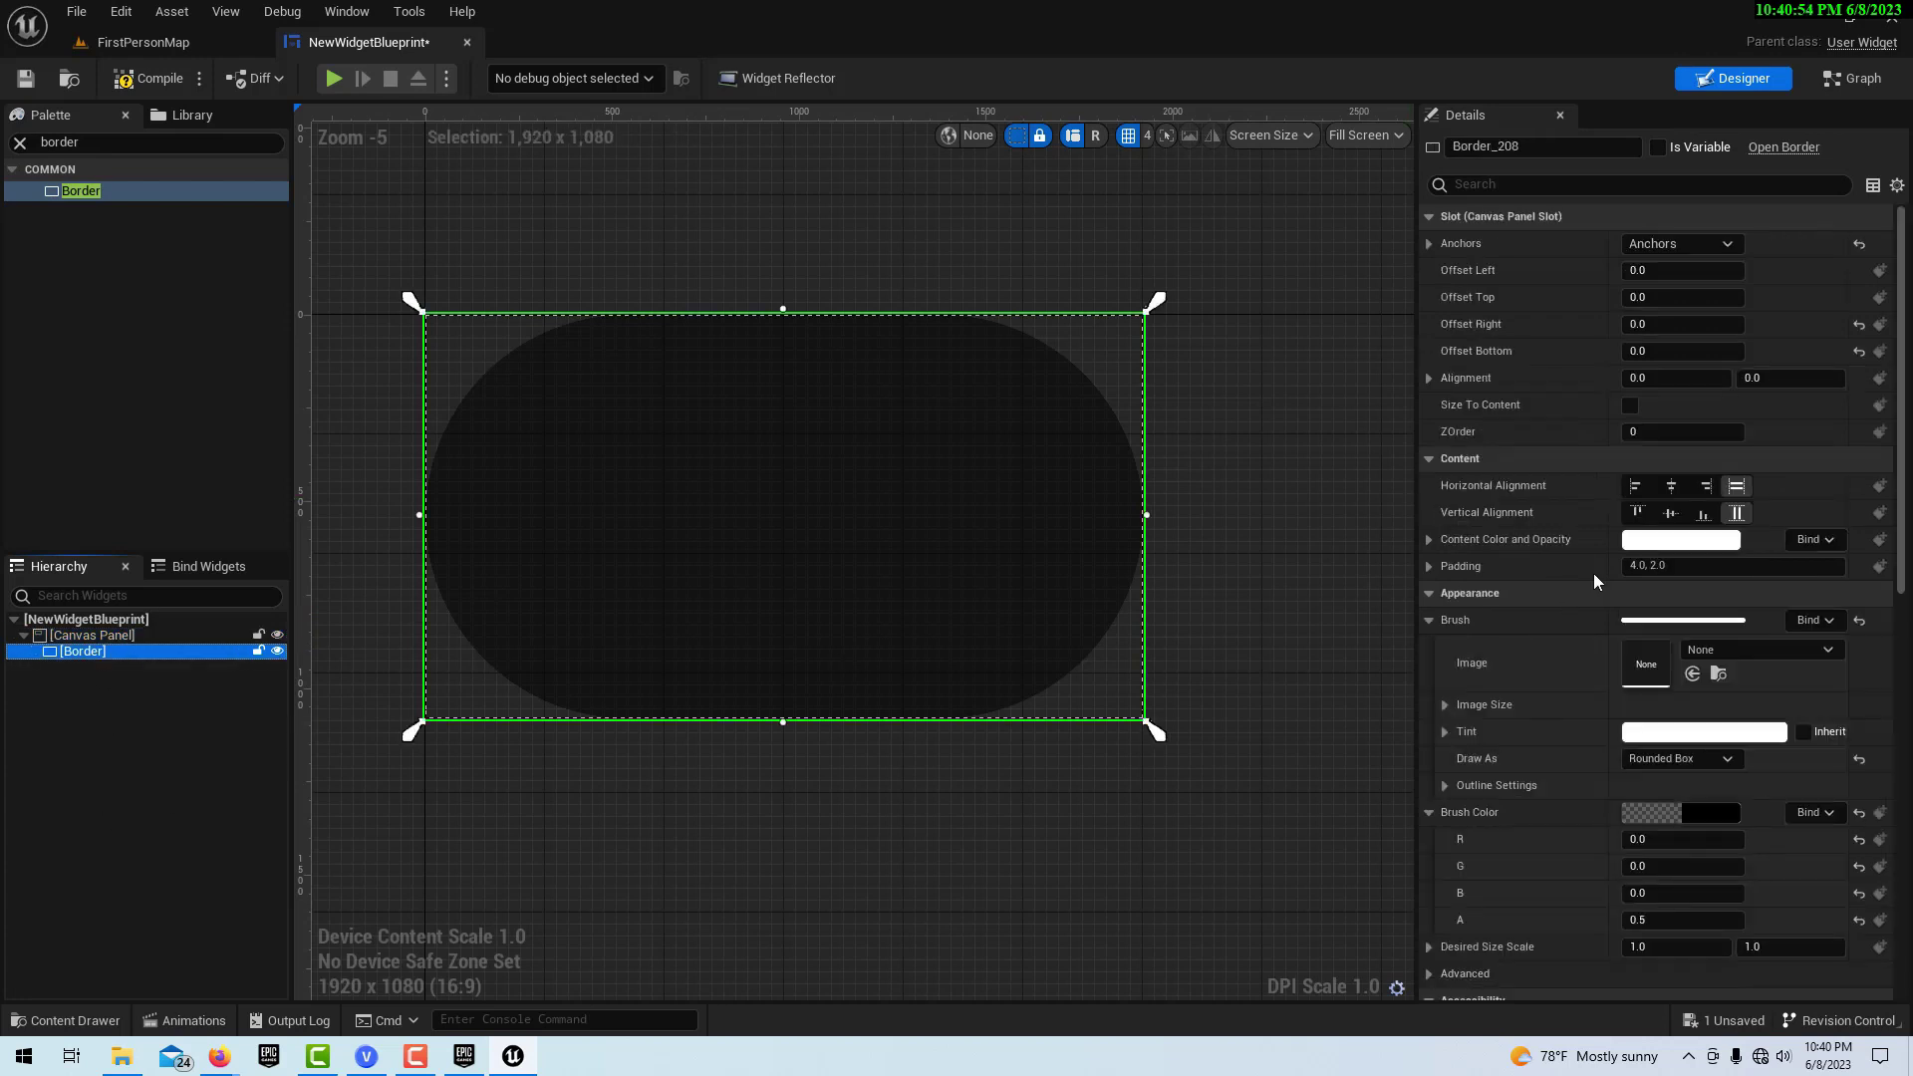
Step: Set the Border's ZOrder to -10 so it sits behind other widgets
left_click(1674, 432)
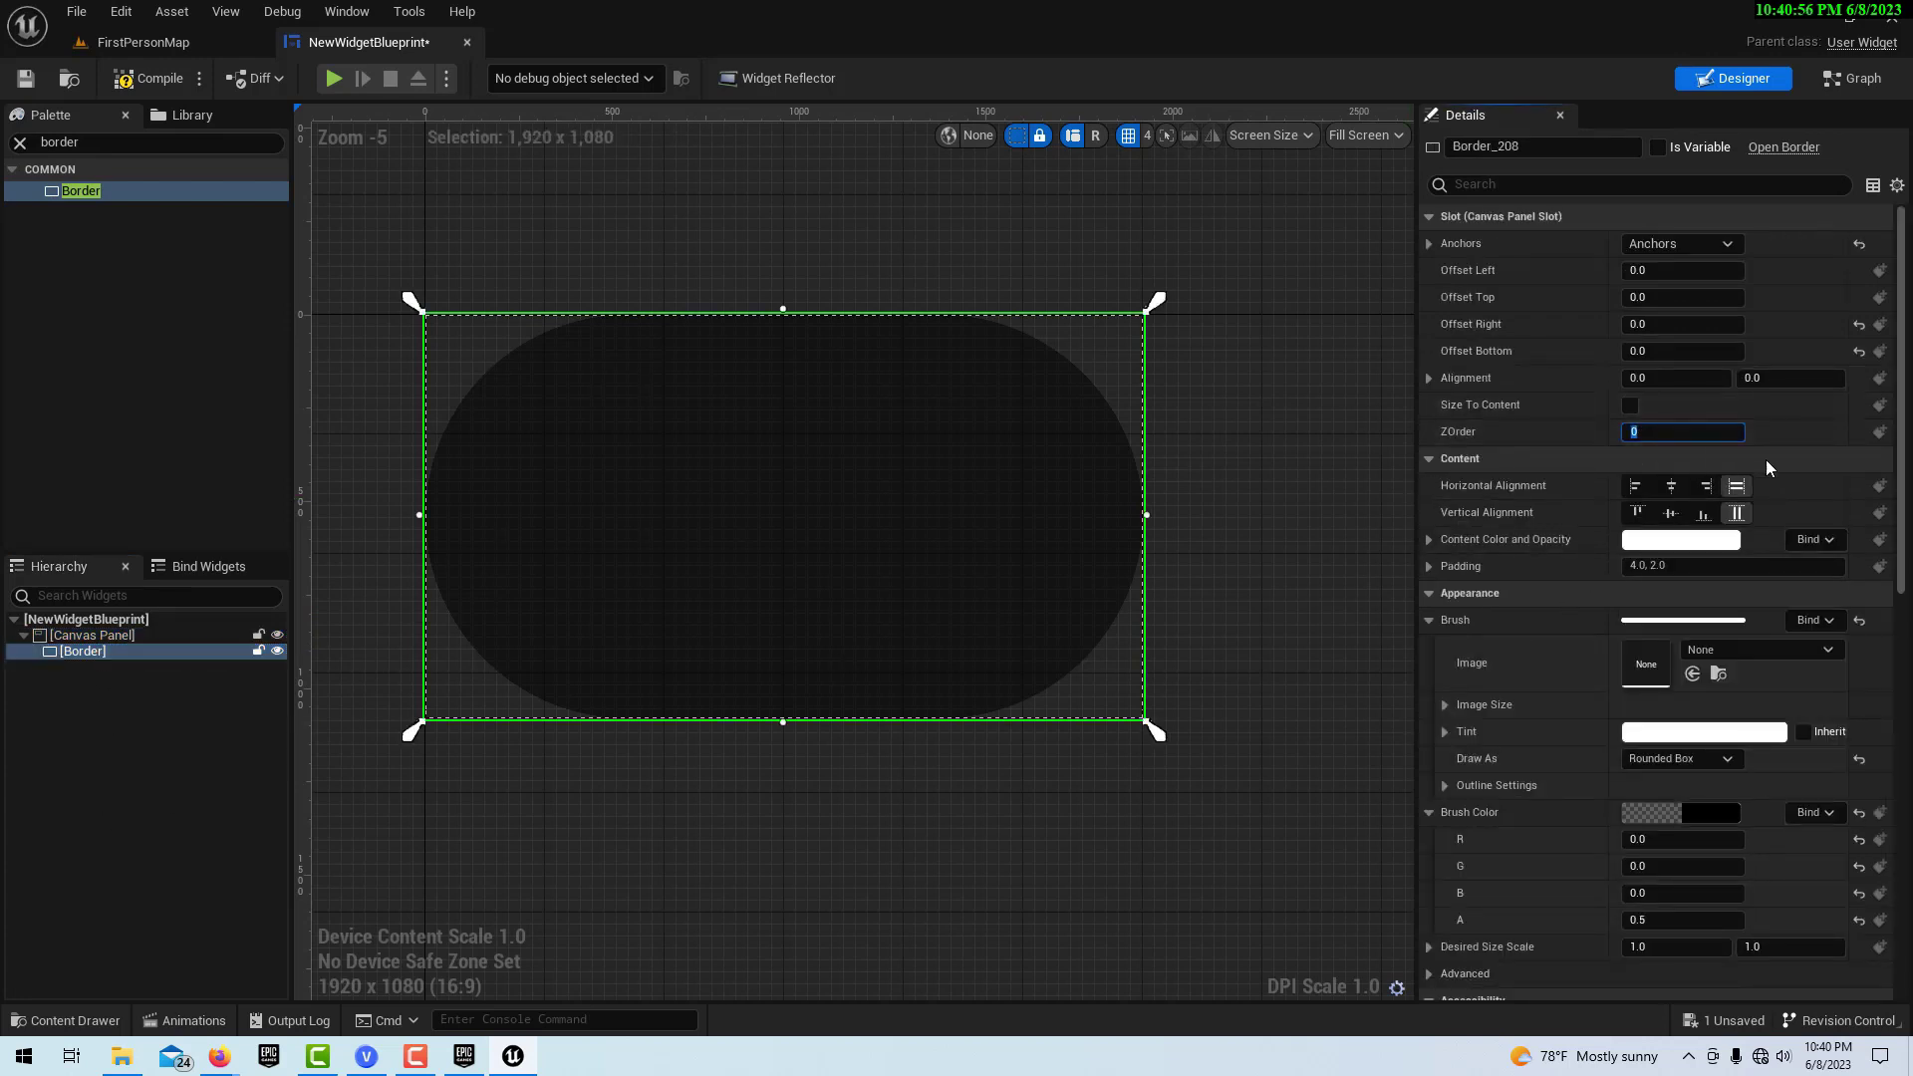
type("-1")
key("Return")
left_click(1285, 627)
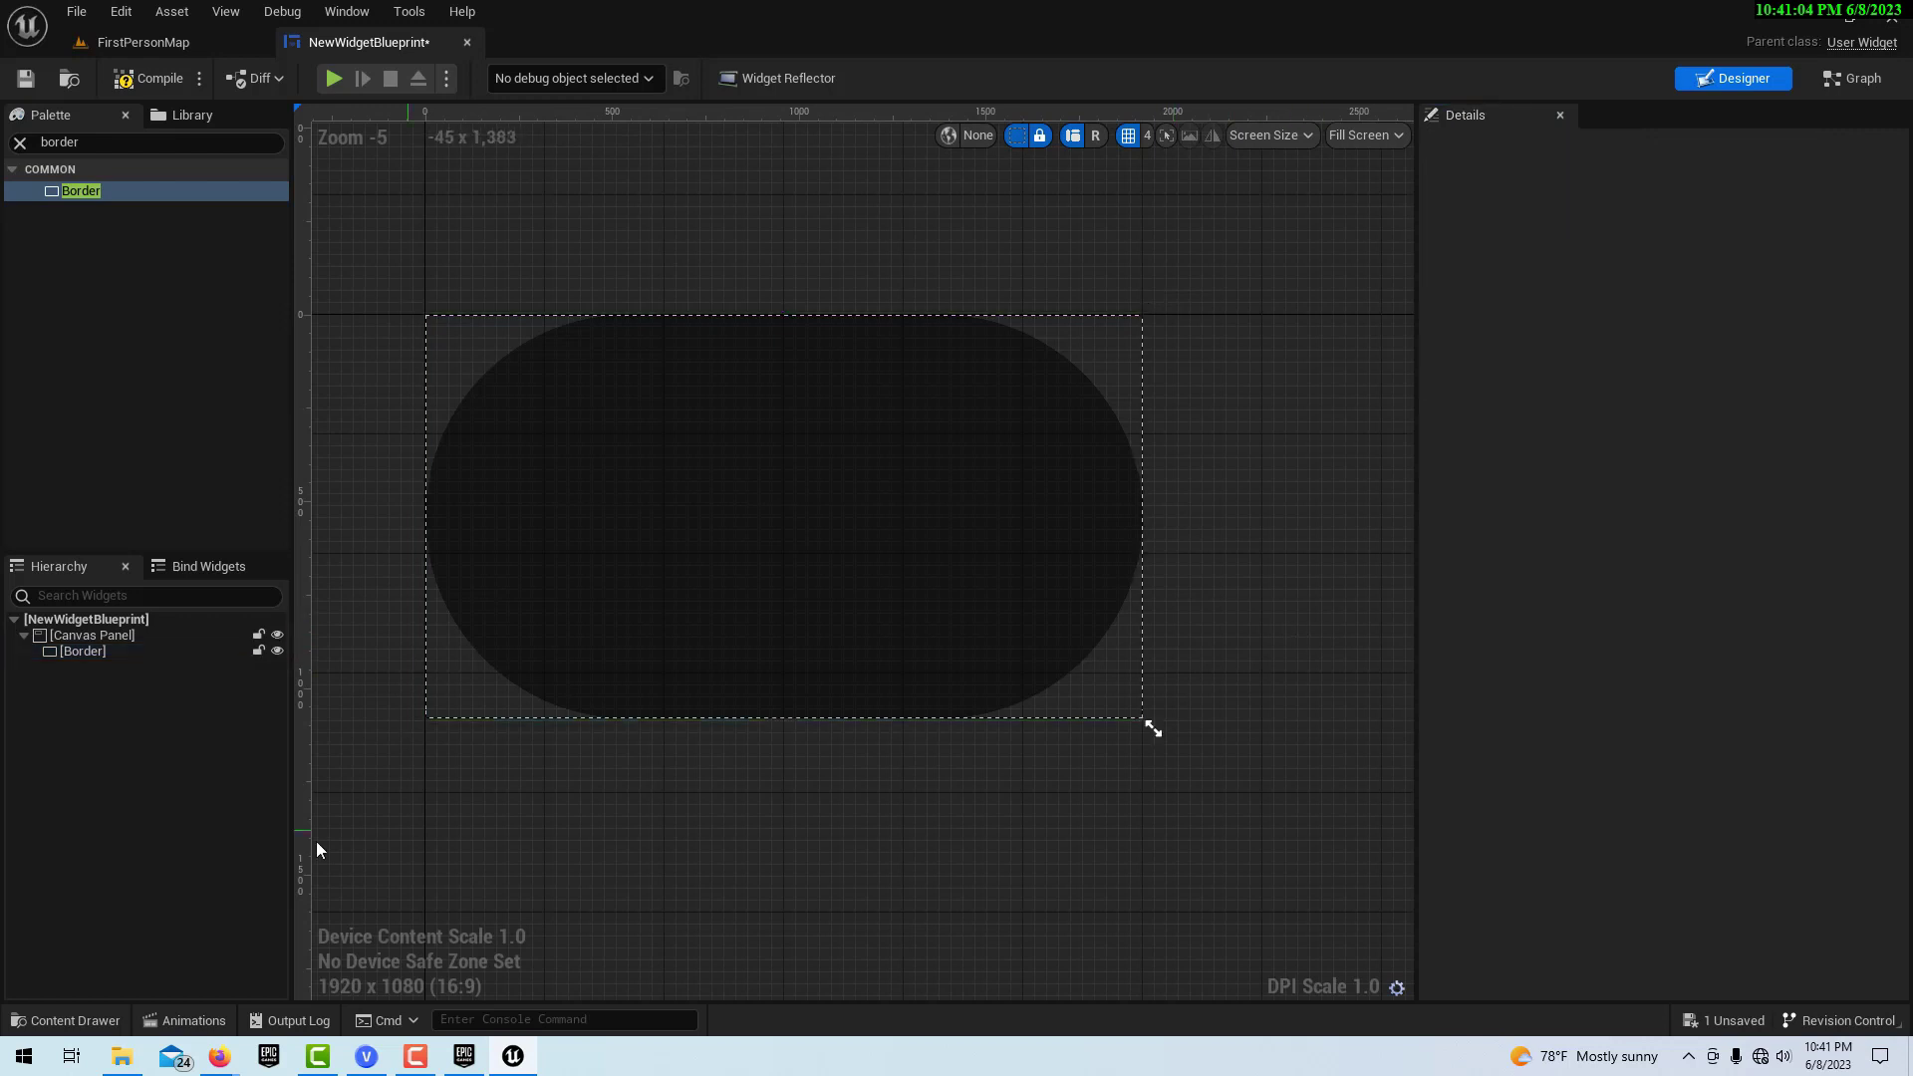
left_click(86, 652)
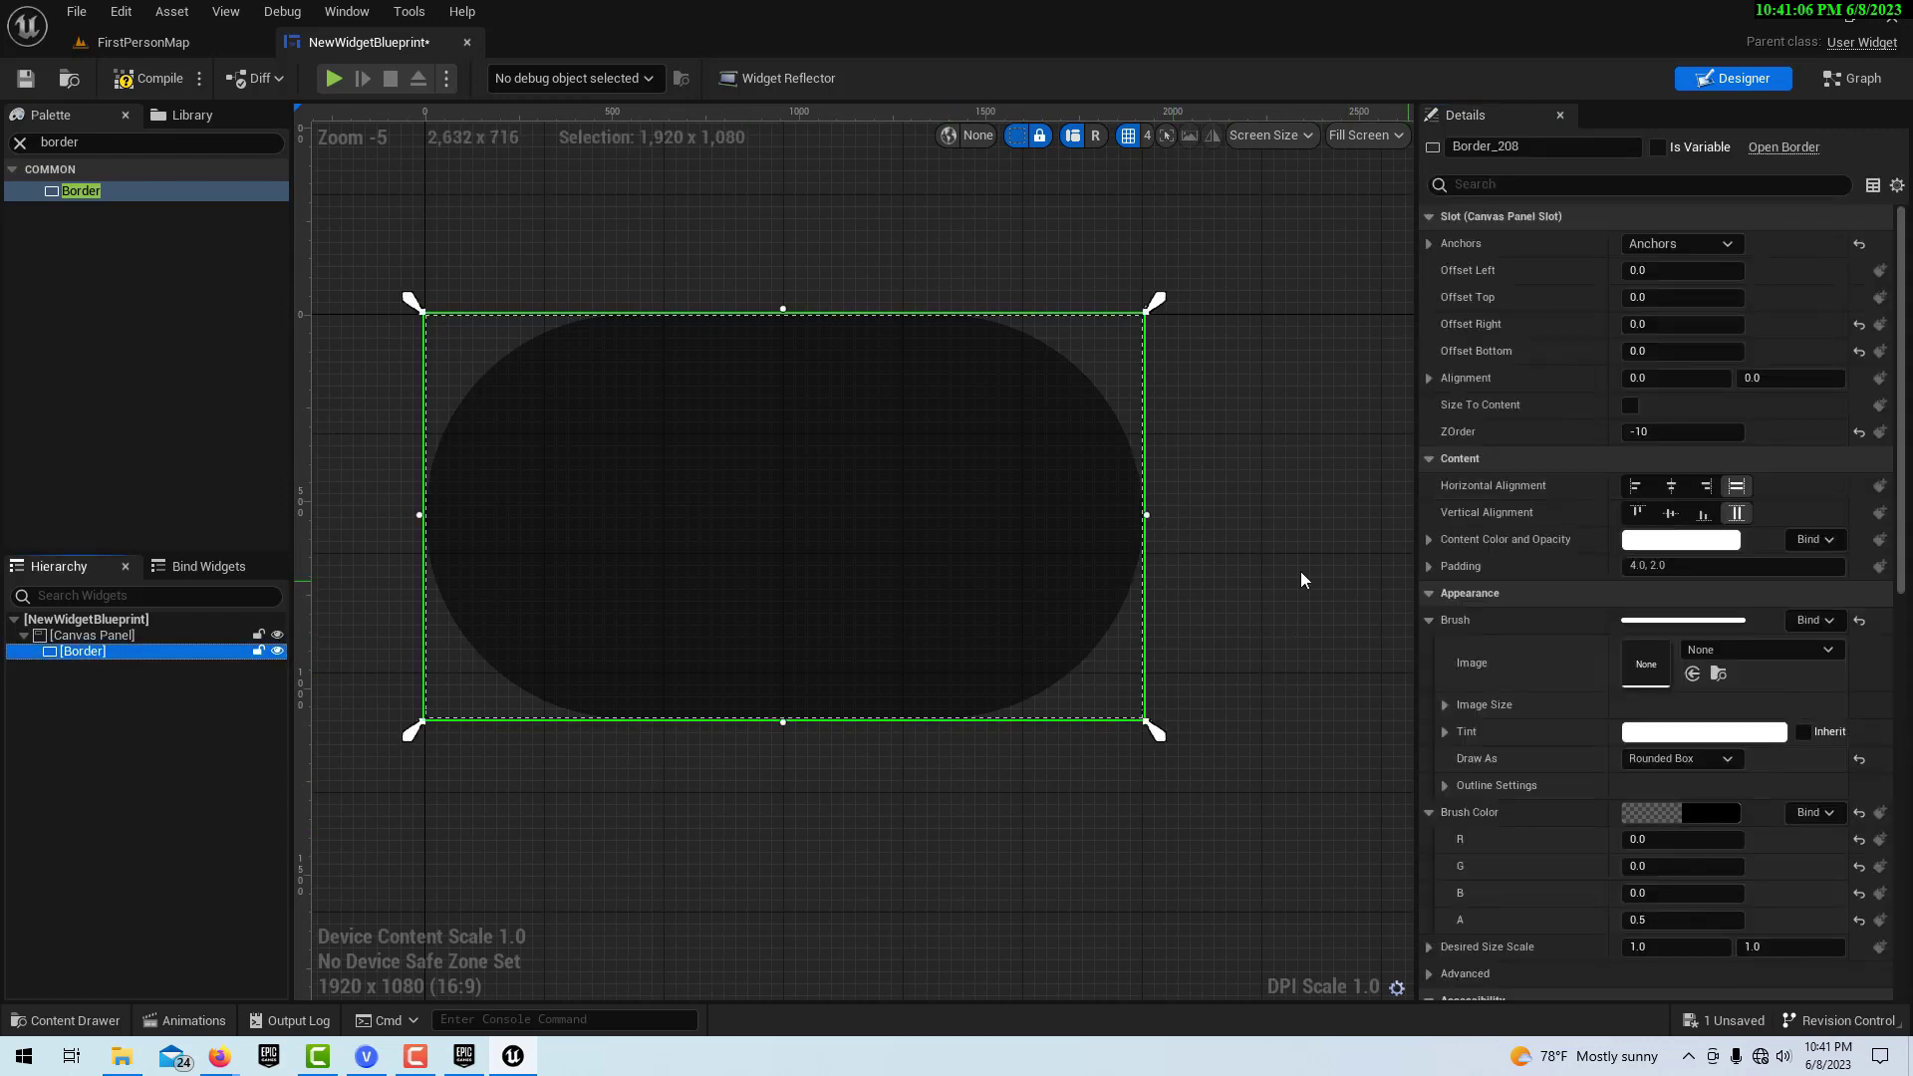
key("ctrl+f")
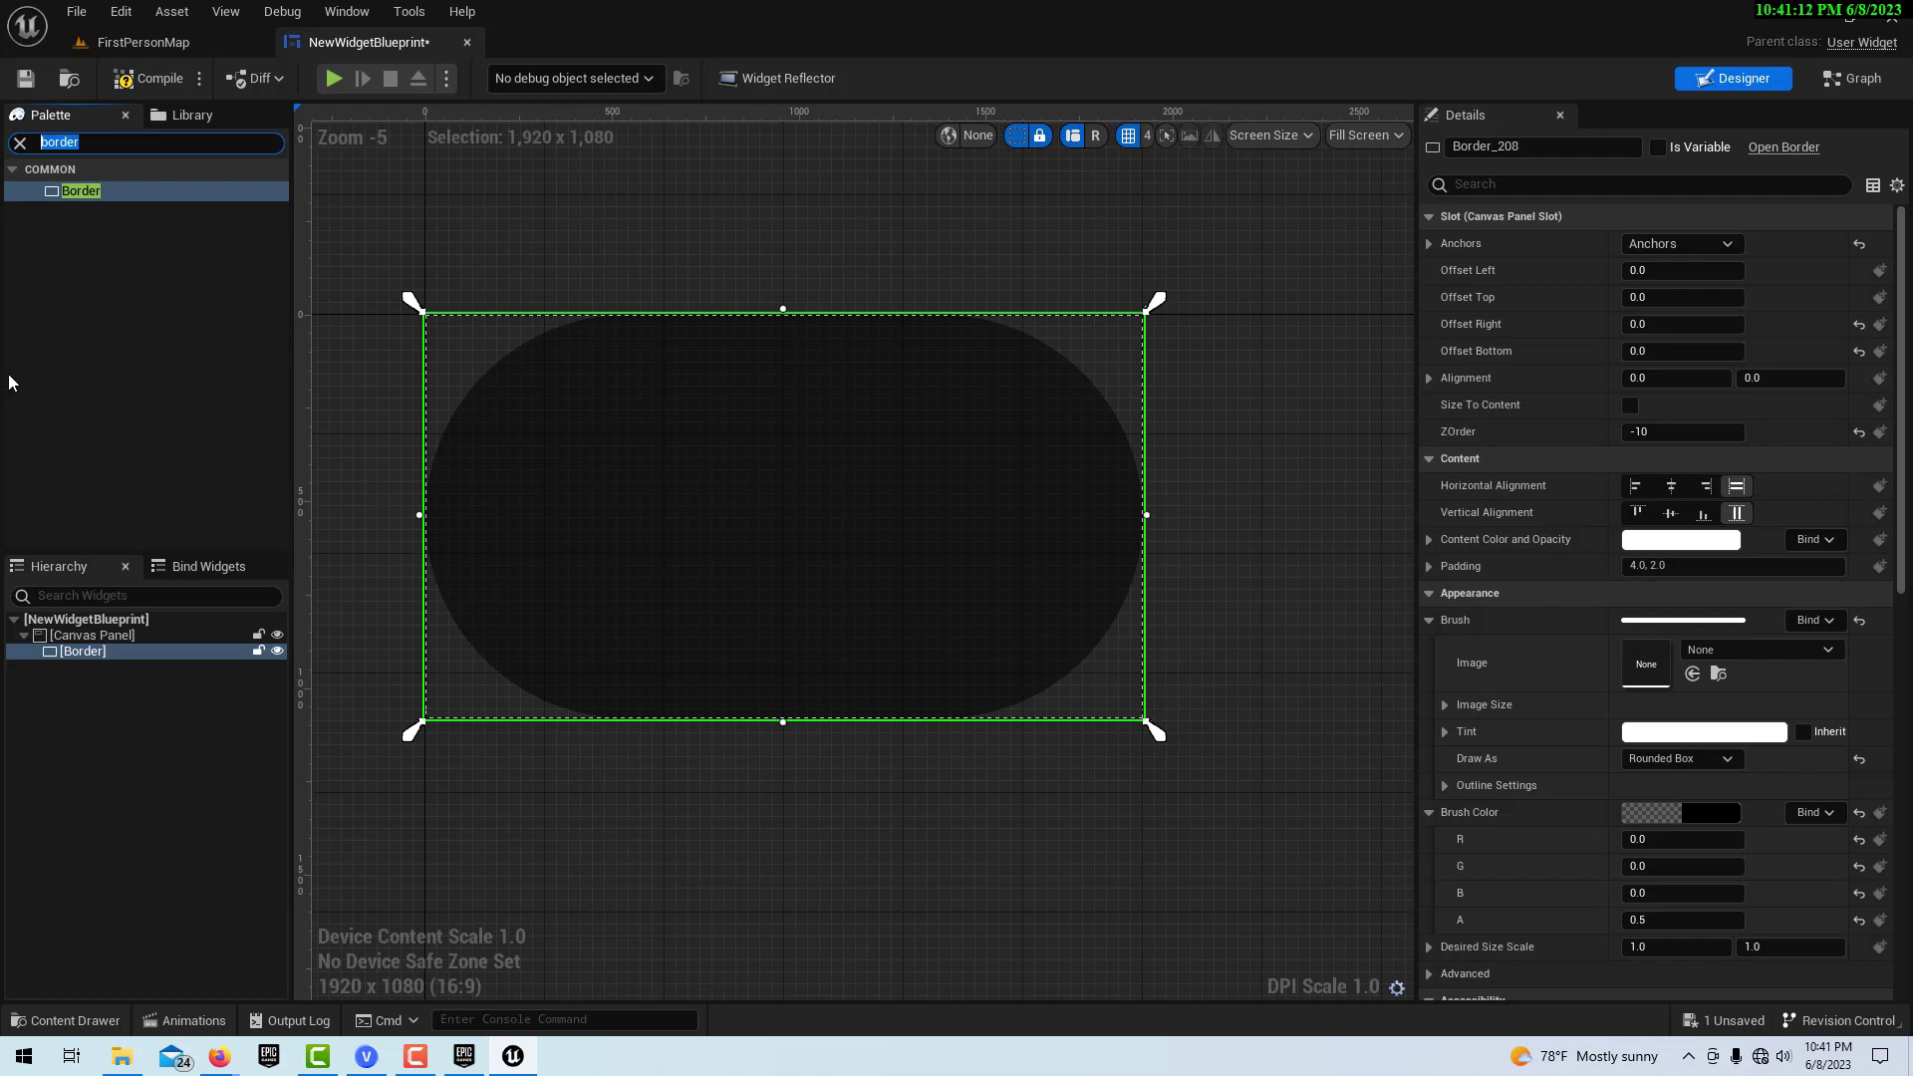
Step: Add a Text Block sized to content with font size 32 and move it into the box
type("text")
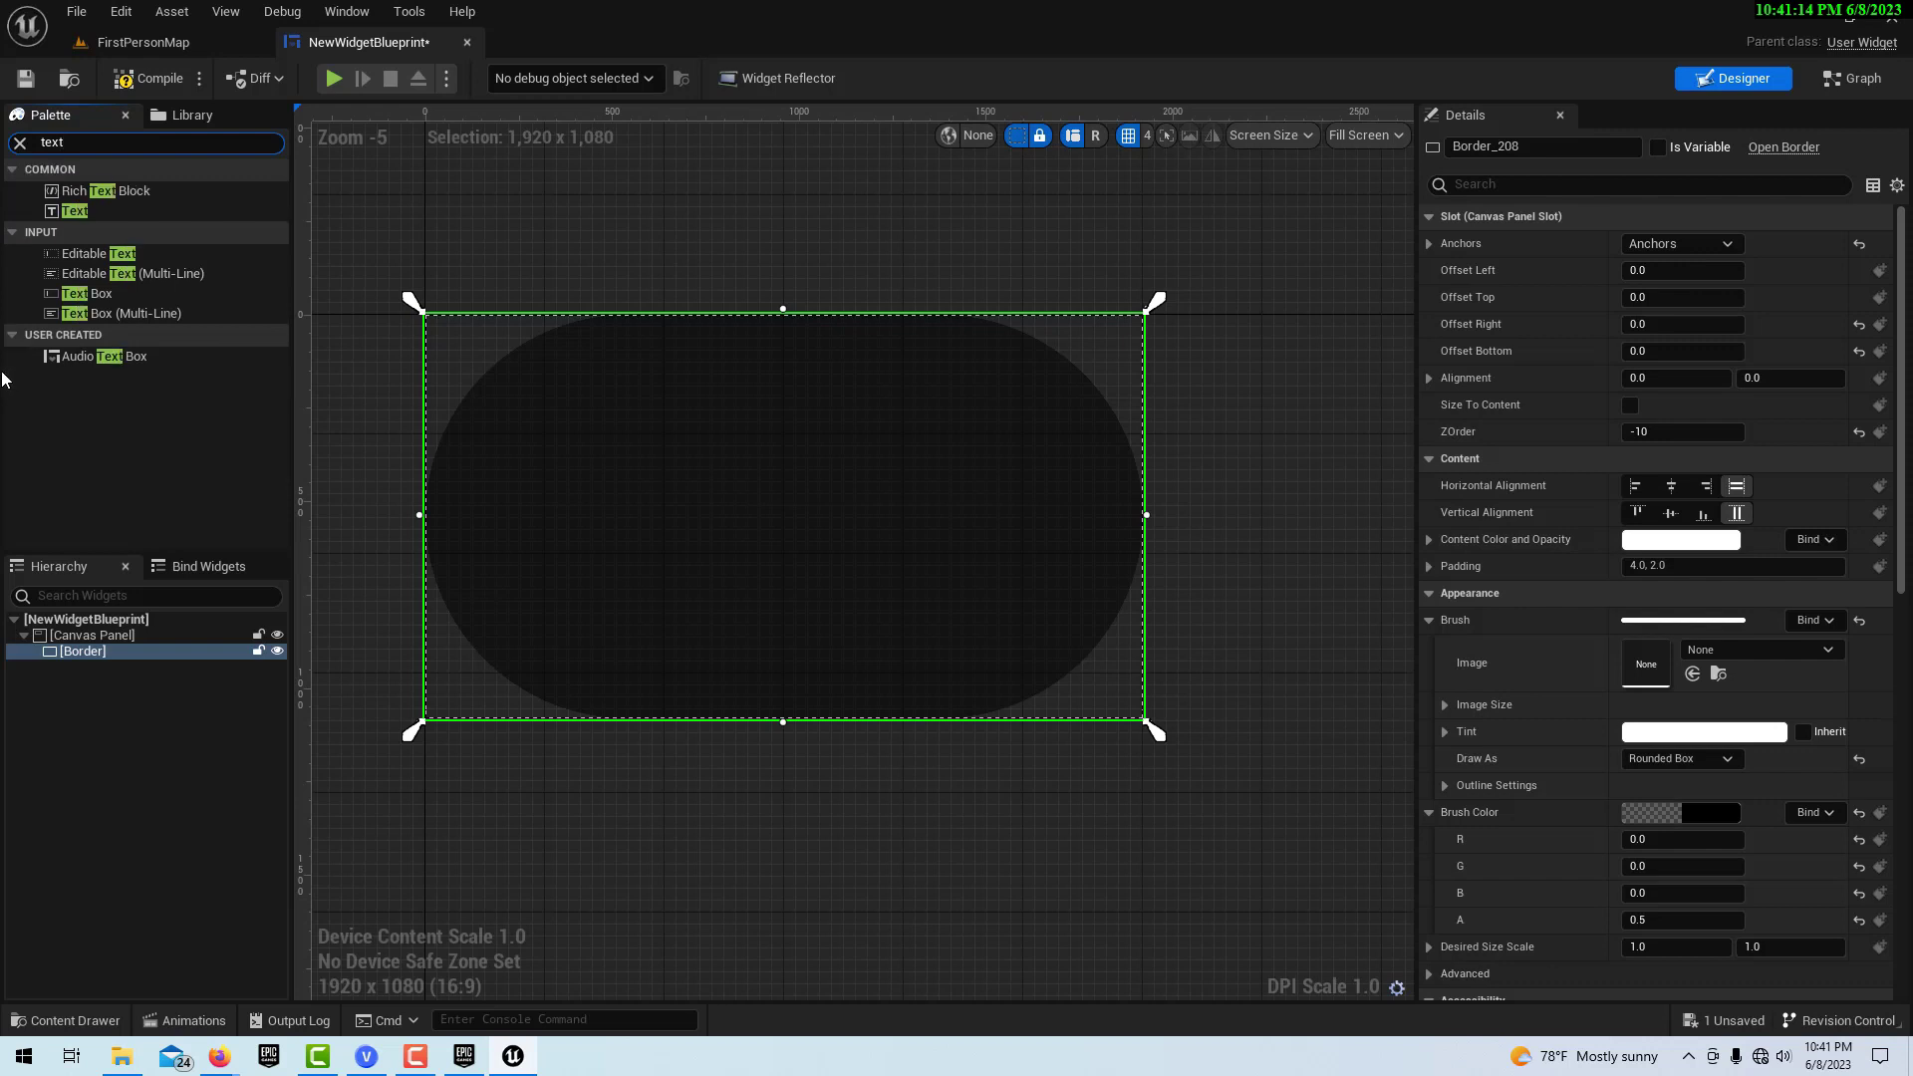
left_click_drag(72, 211, 90, 646)
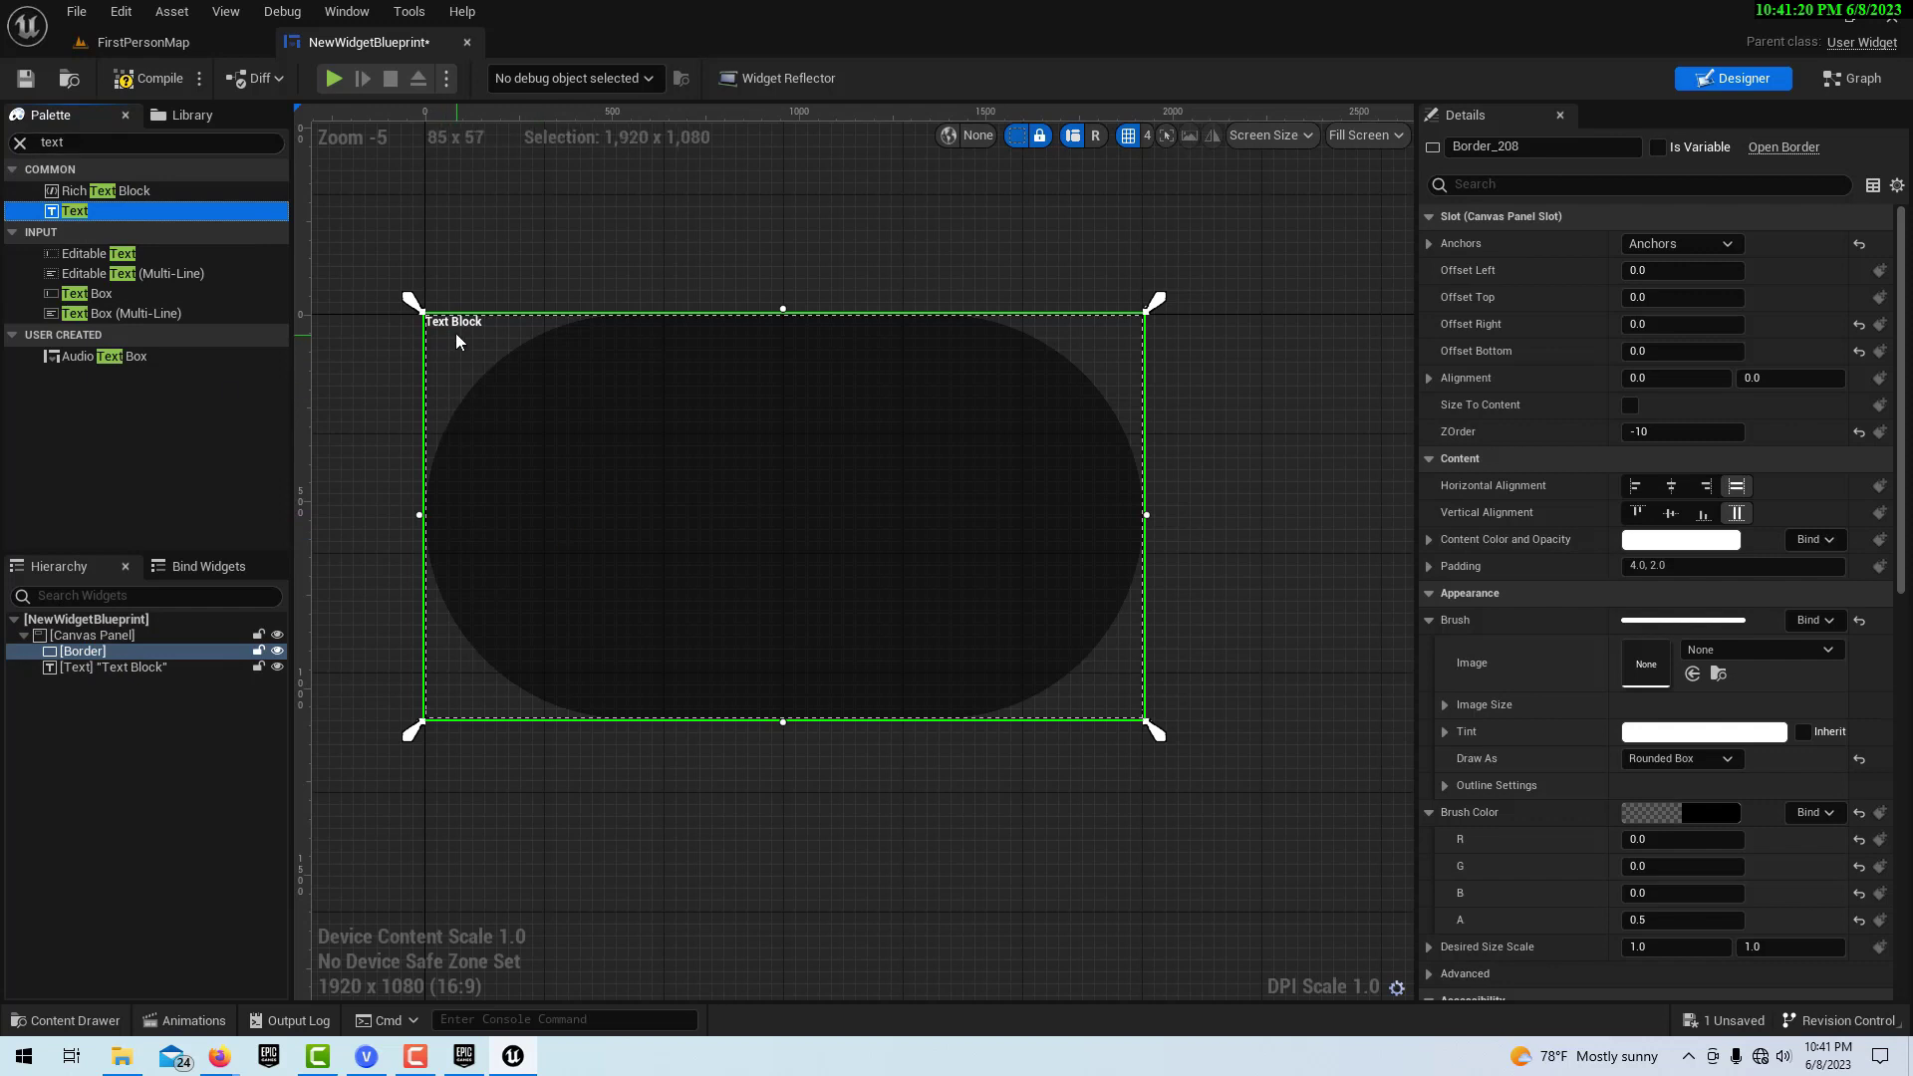
left_click(118, 665)
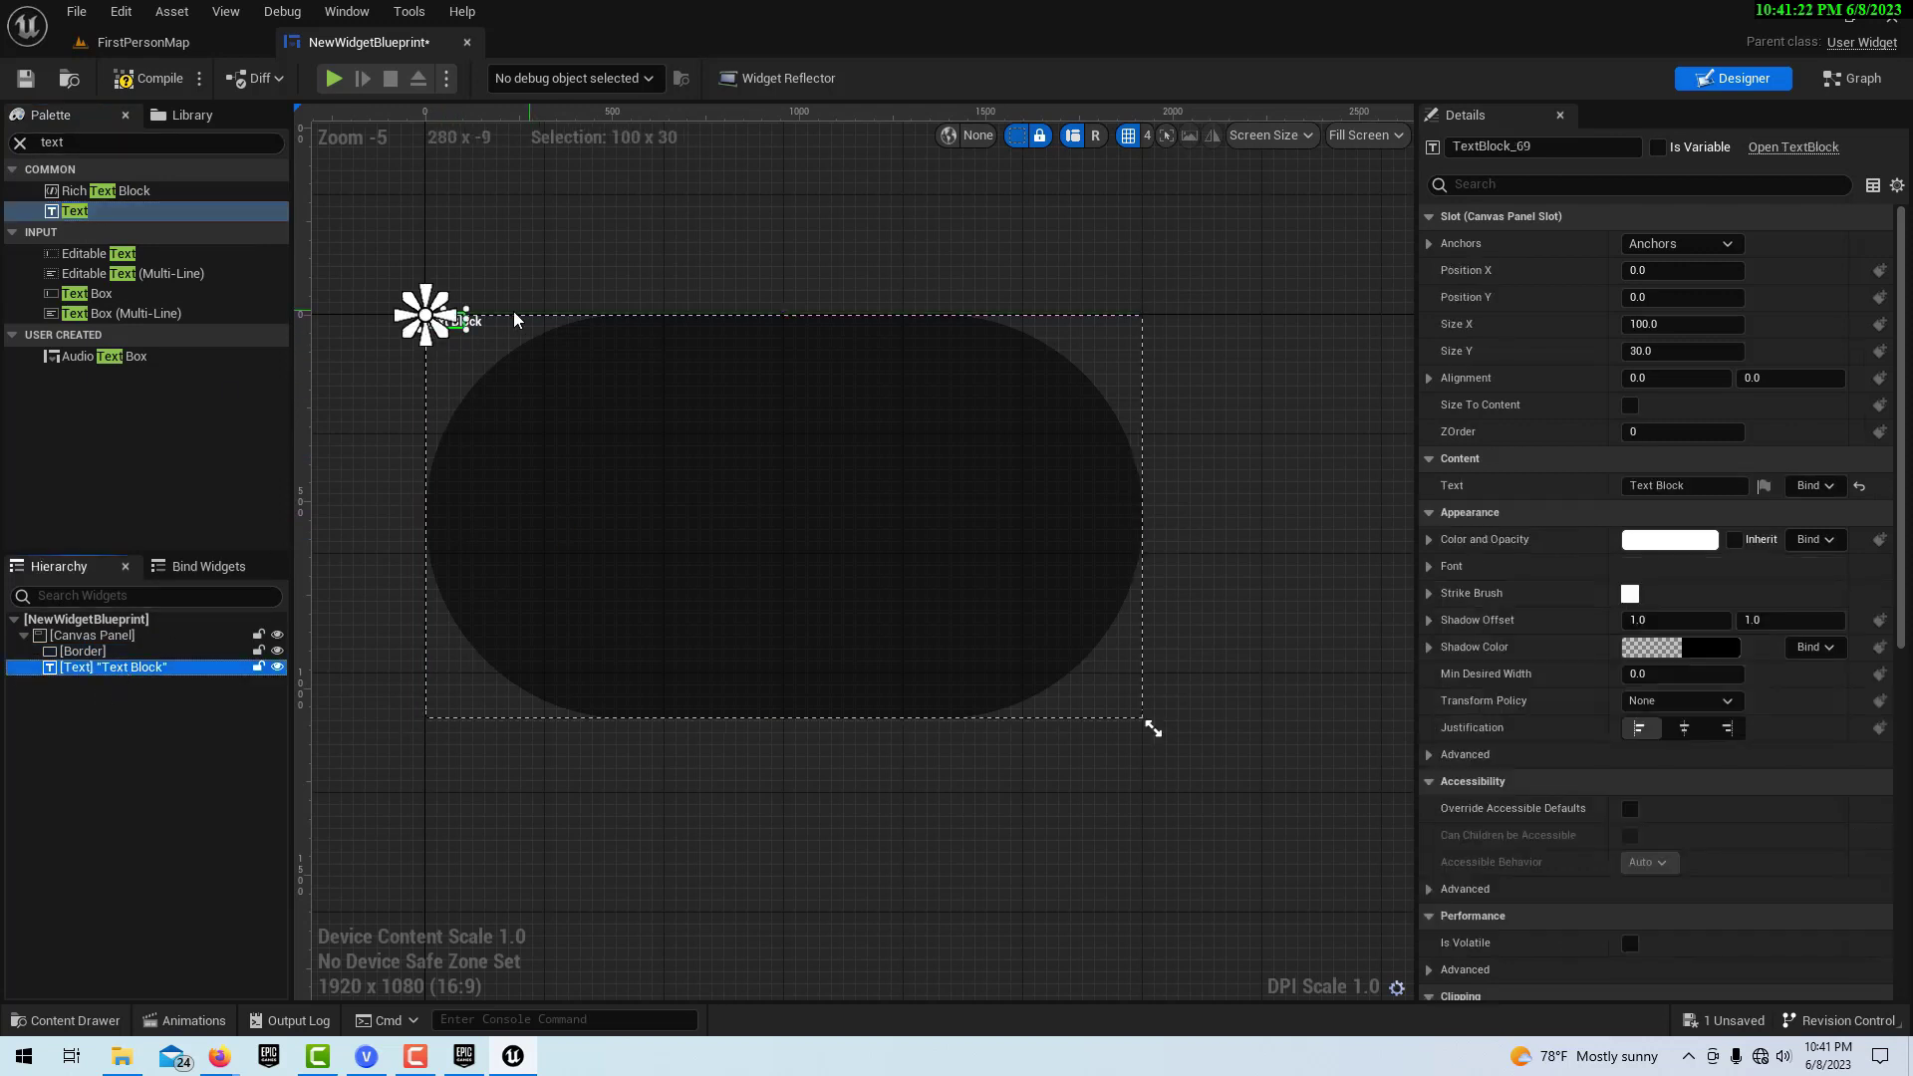
left_click(1631, 405)
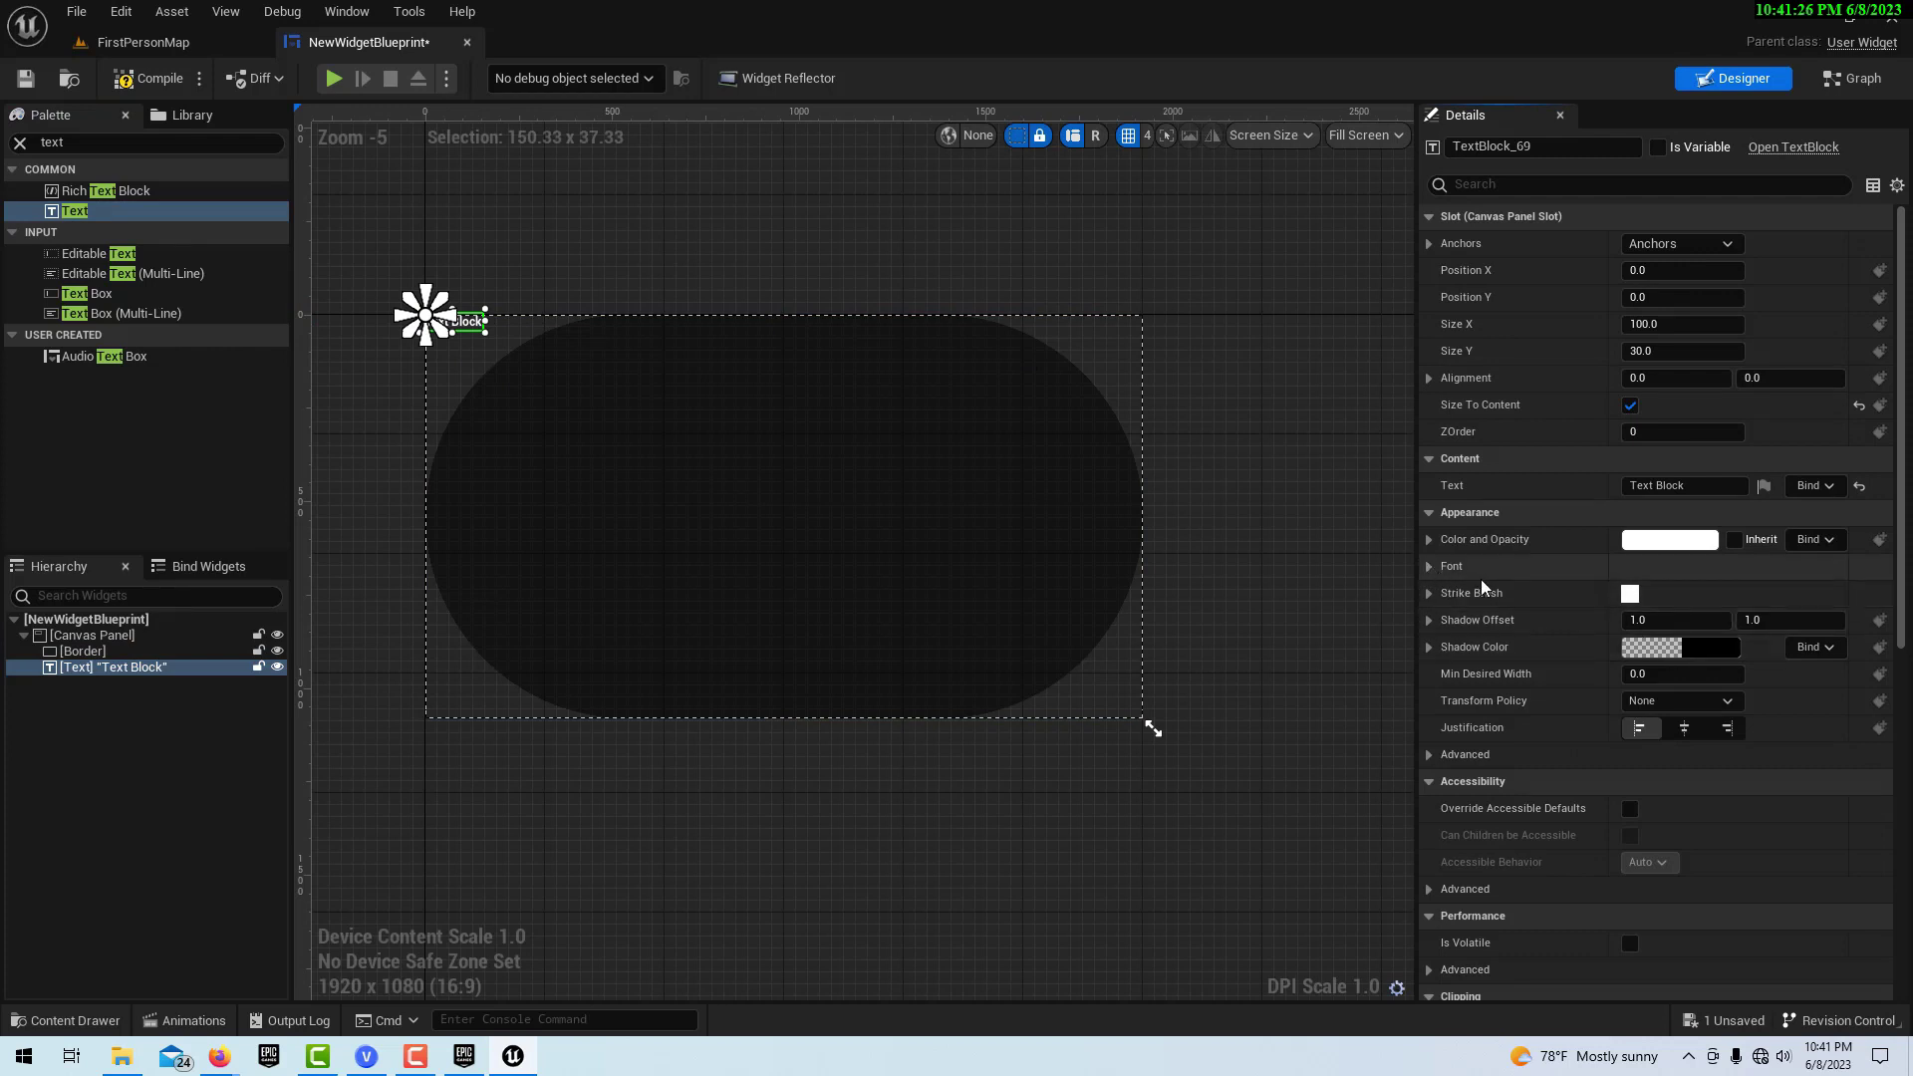
left_click(1429, 566)
left_click(1674, 647)
type("32")
key("Return")
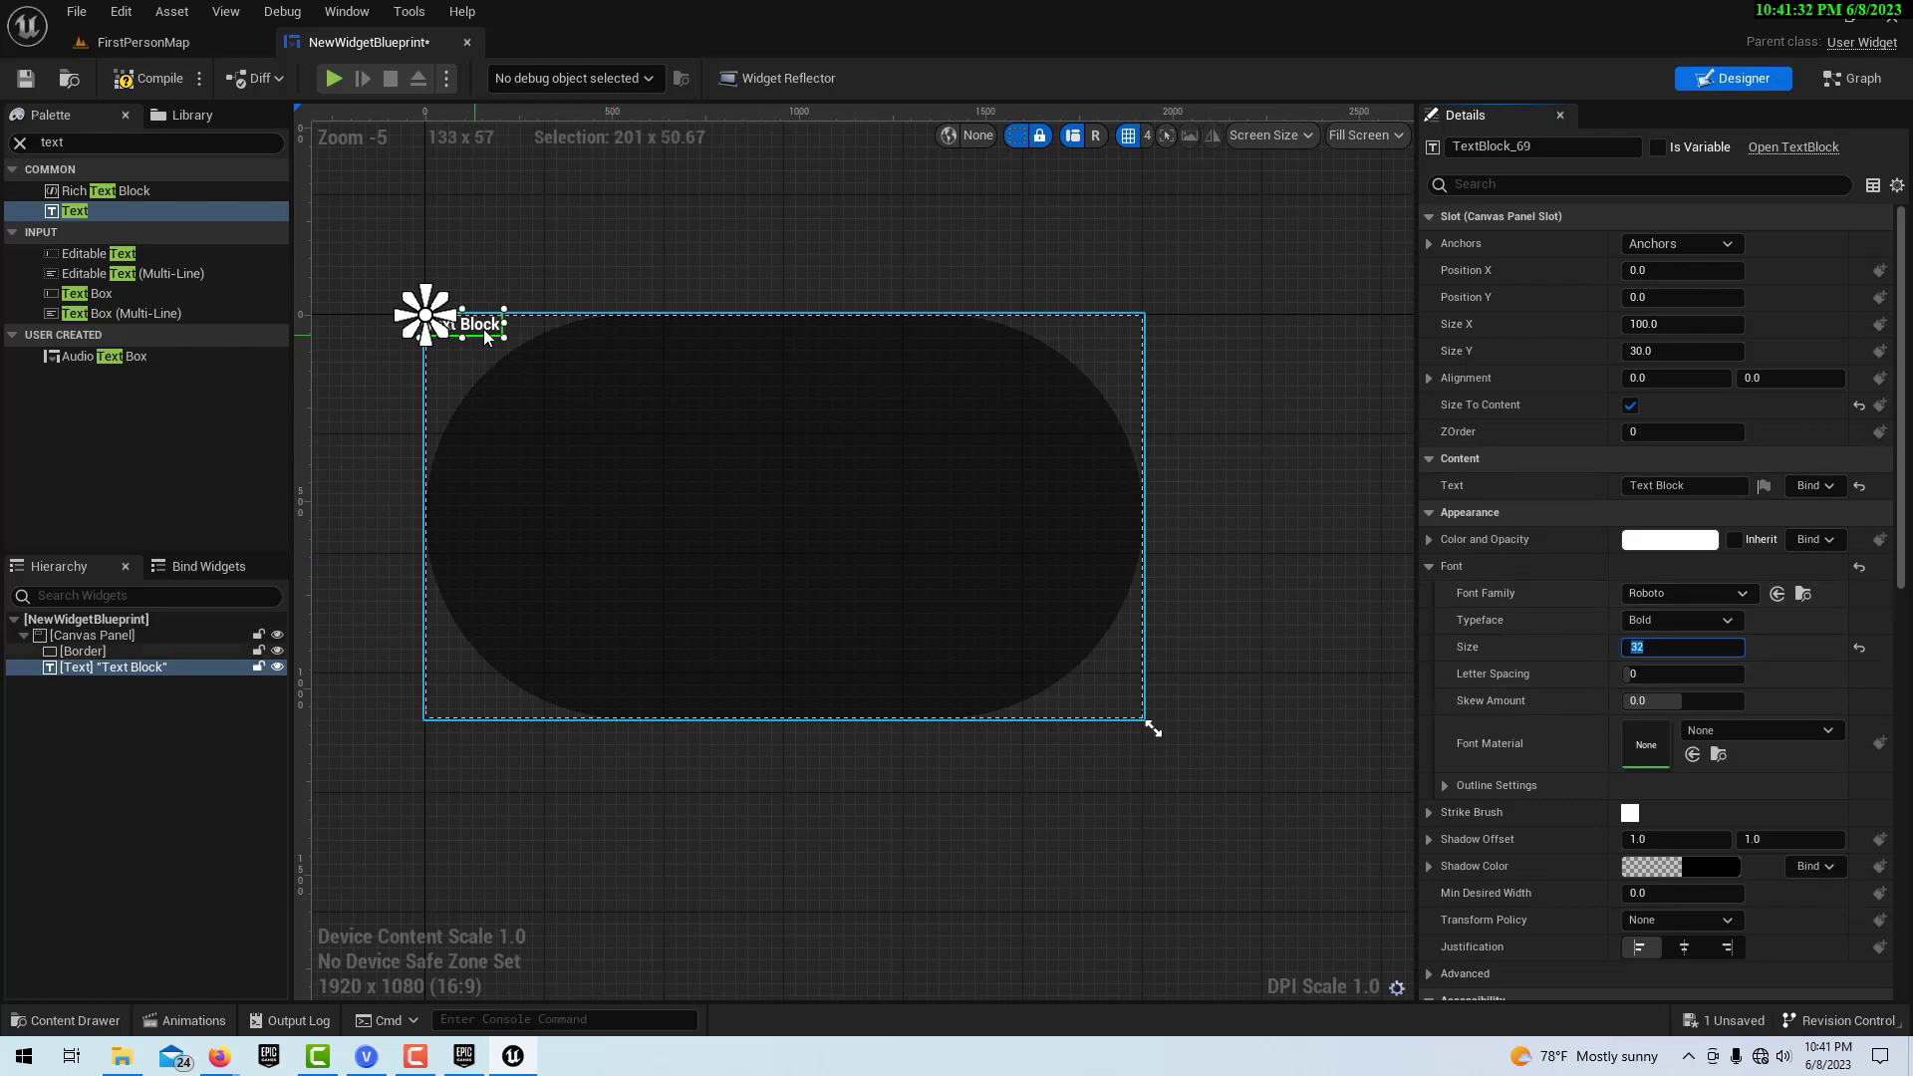
left_click_drag(481, 342, 630, 498)
Step: Change the text to 'Welcome to the Monster Game!' at size 56, centred in the box
left_click(1683, 485)
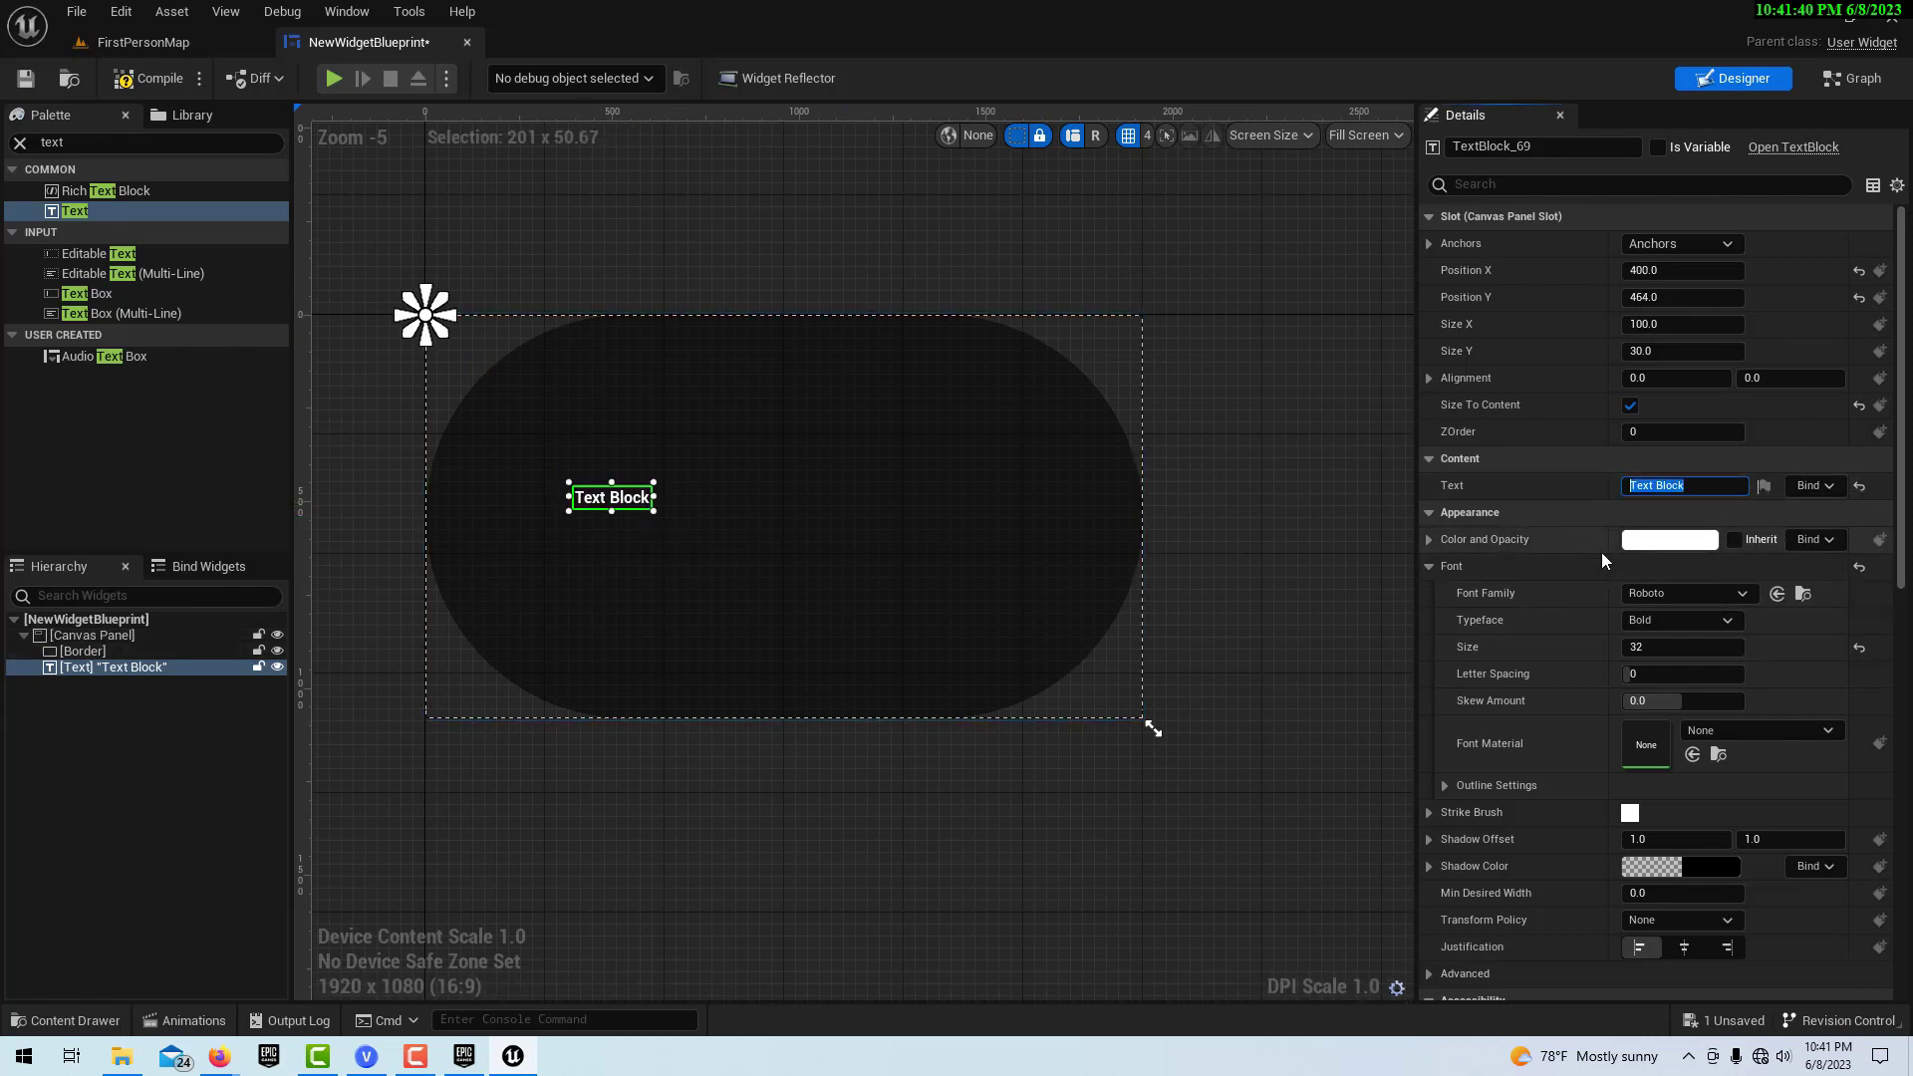
type("Welcome to the Monster Game!")
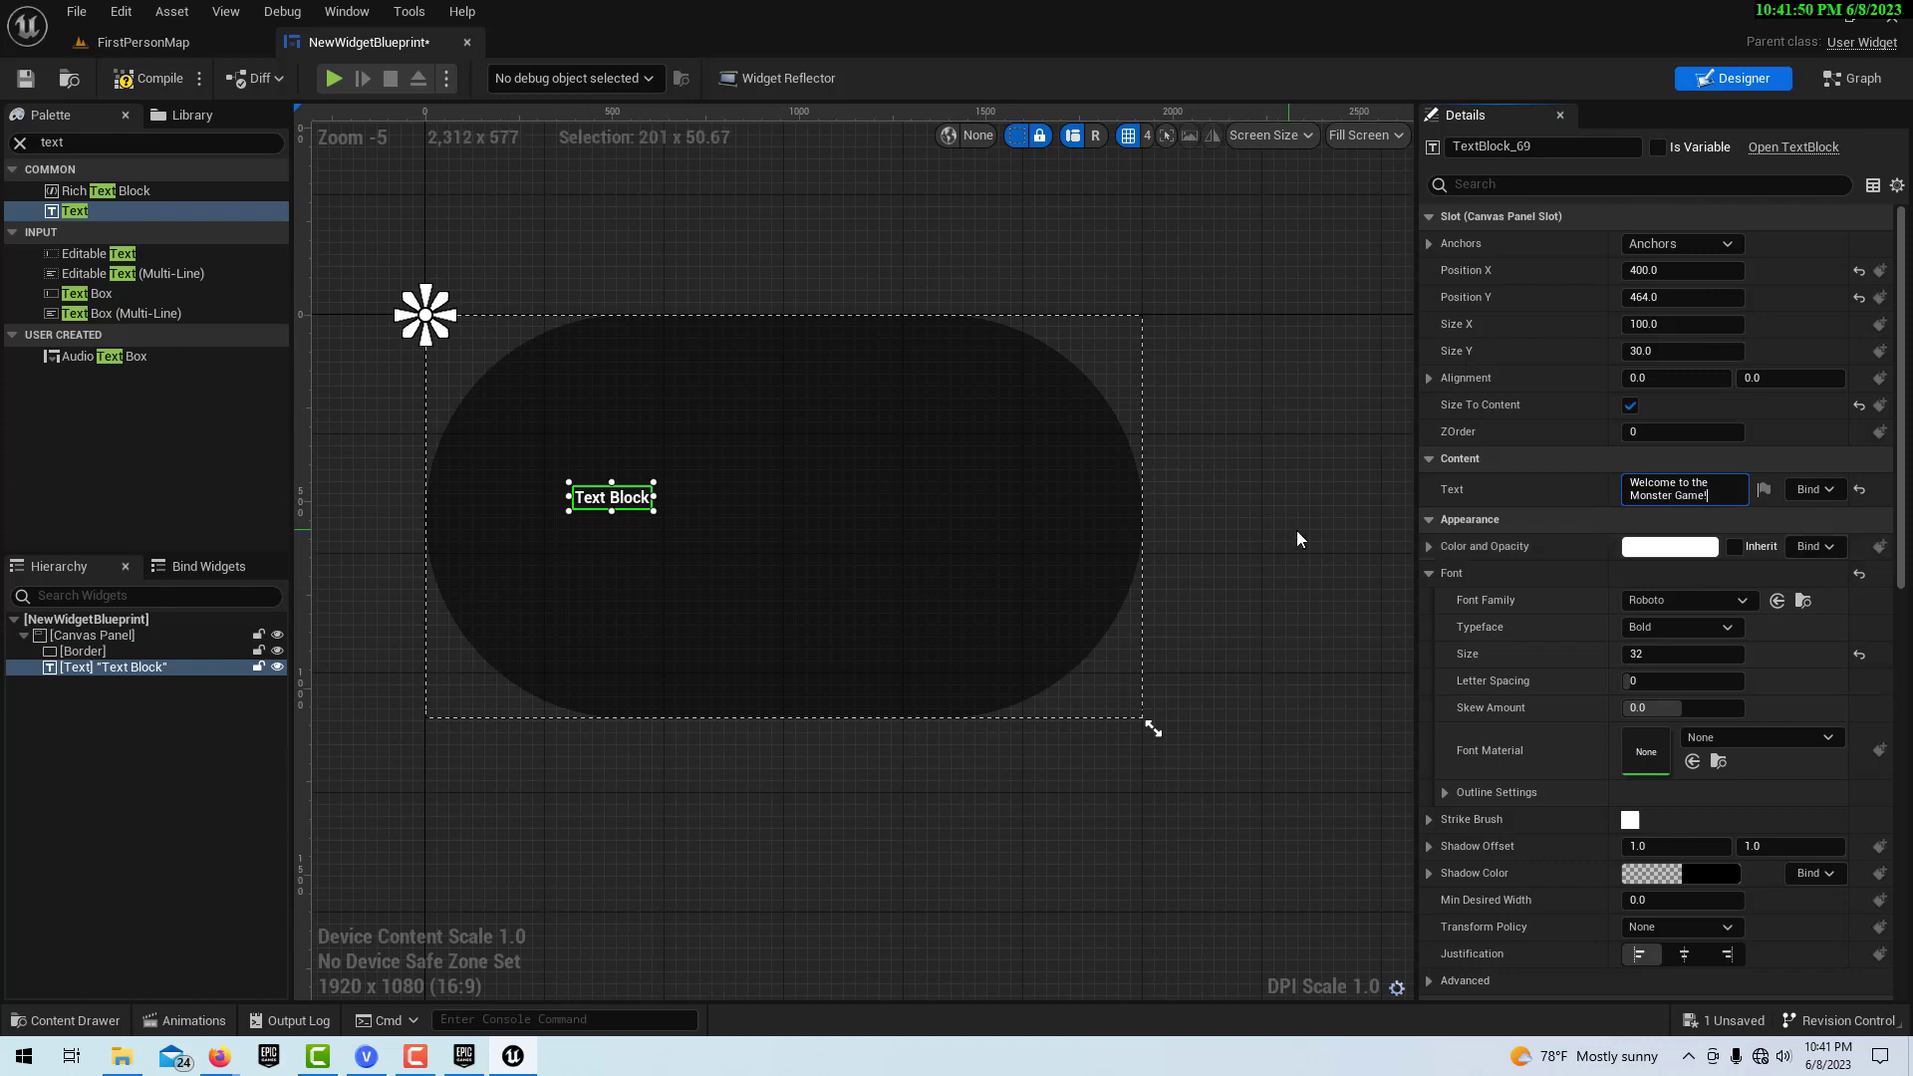
left_click(1297, 533)
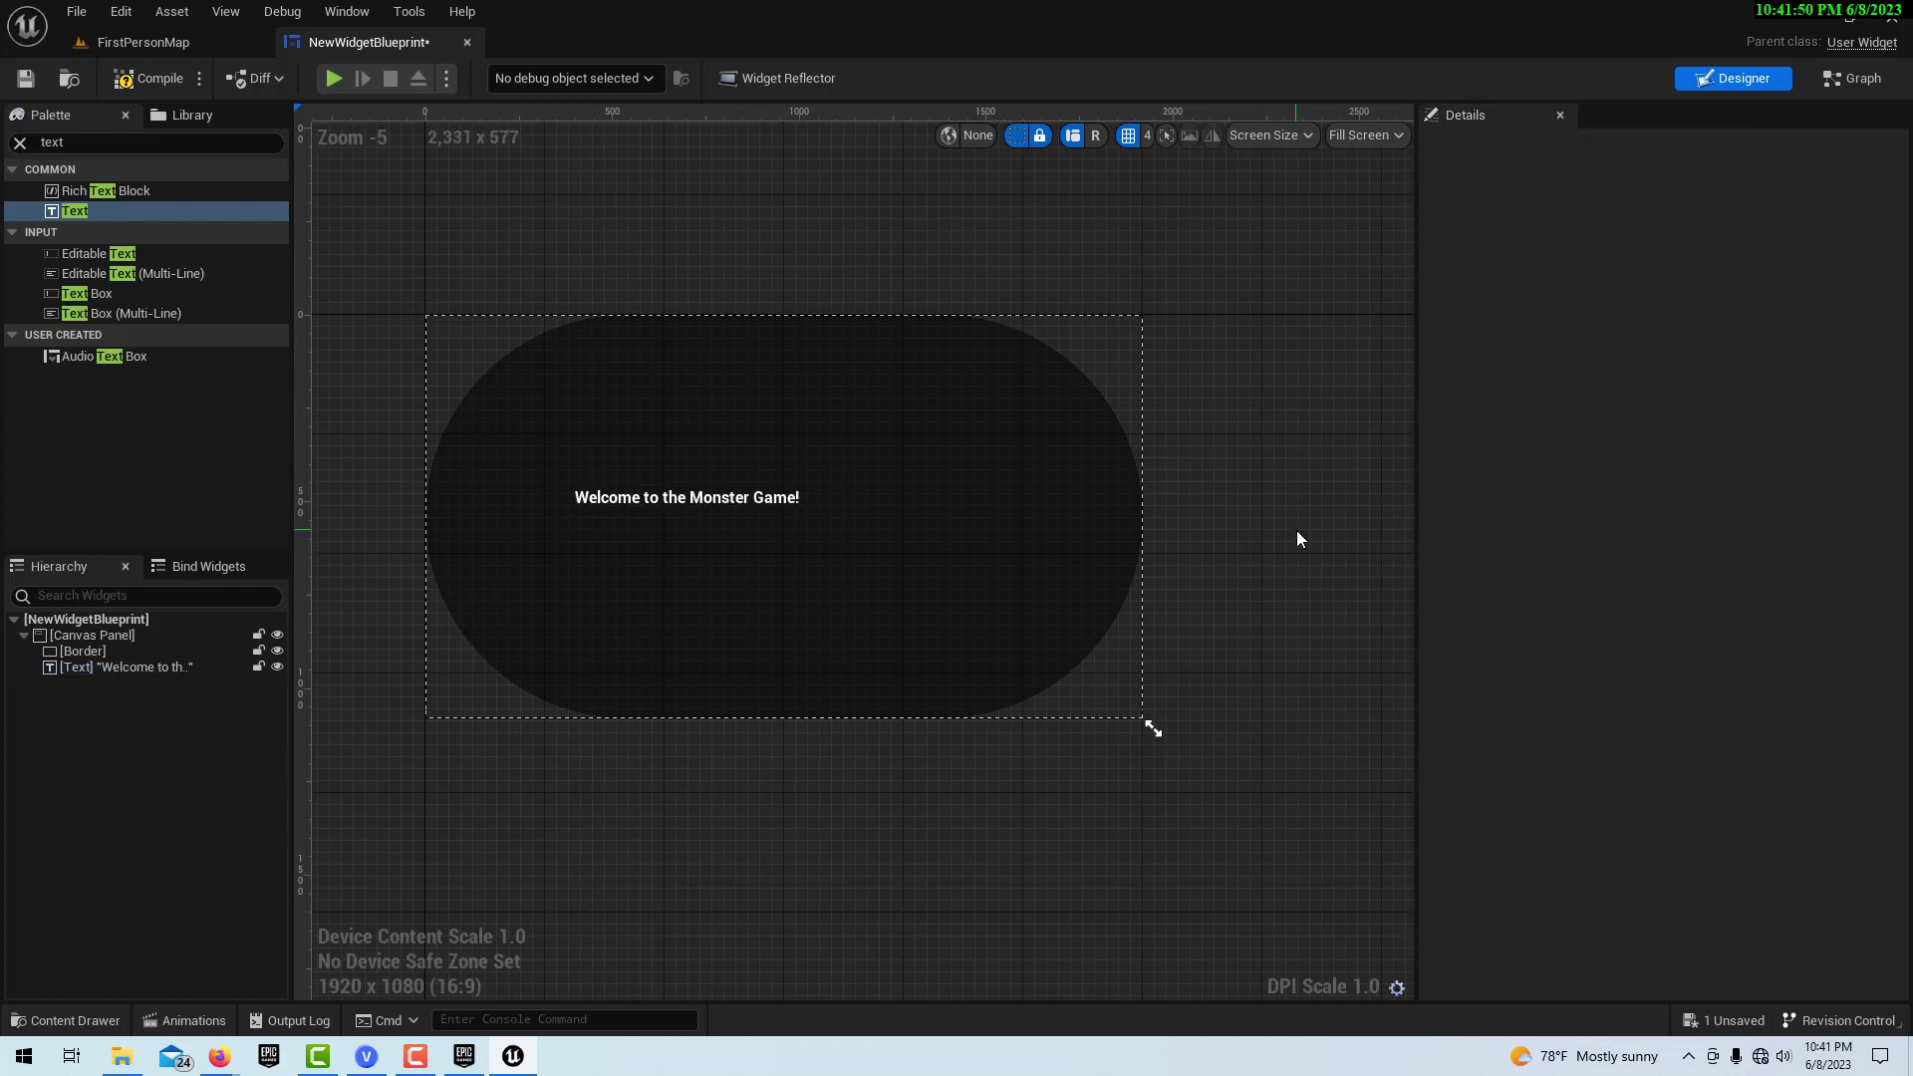
left_click(802, 498)
left_click_drag(816, 497, 931, 493)
left_click_drag(1684, 654, 1634, 654)
left_click_drag(998, 510, 861, 514)
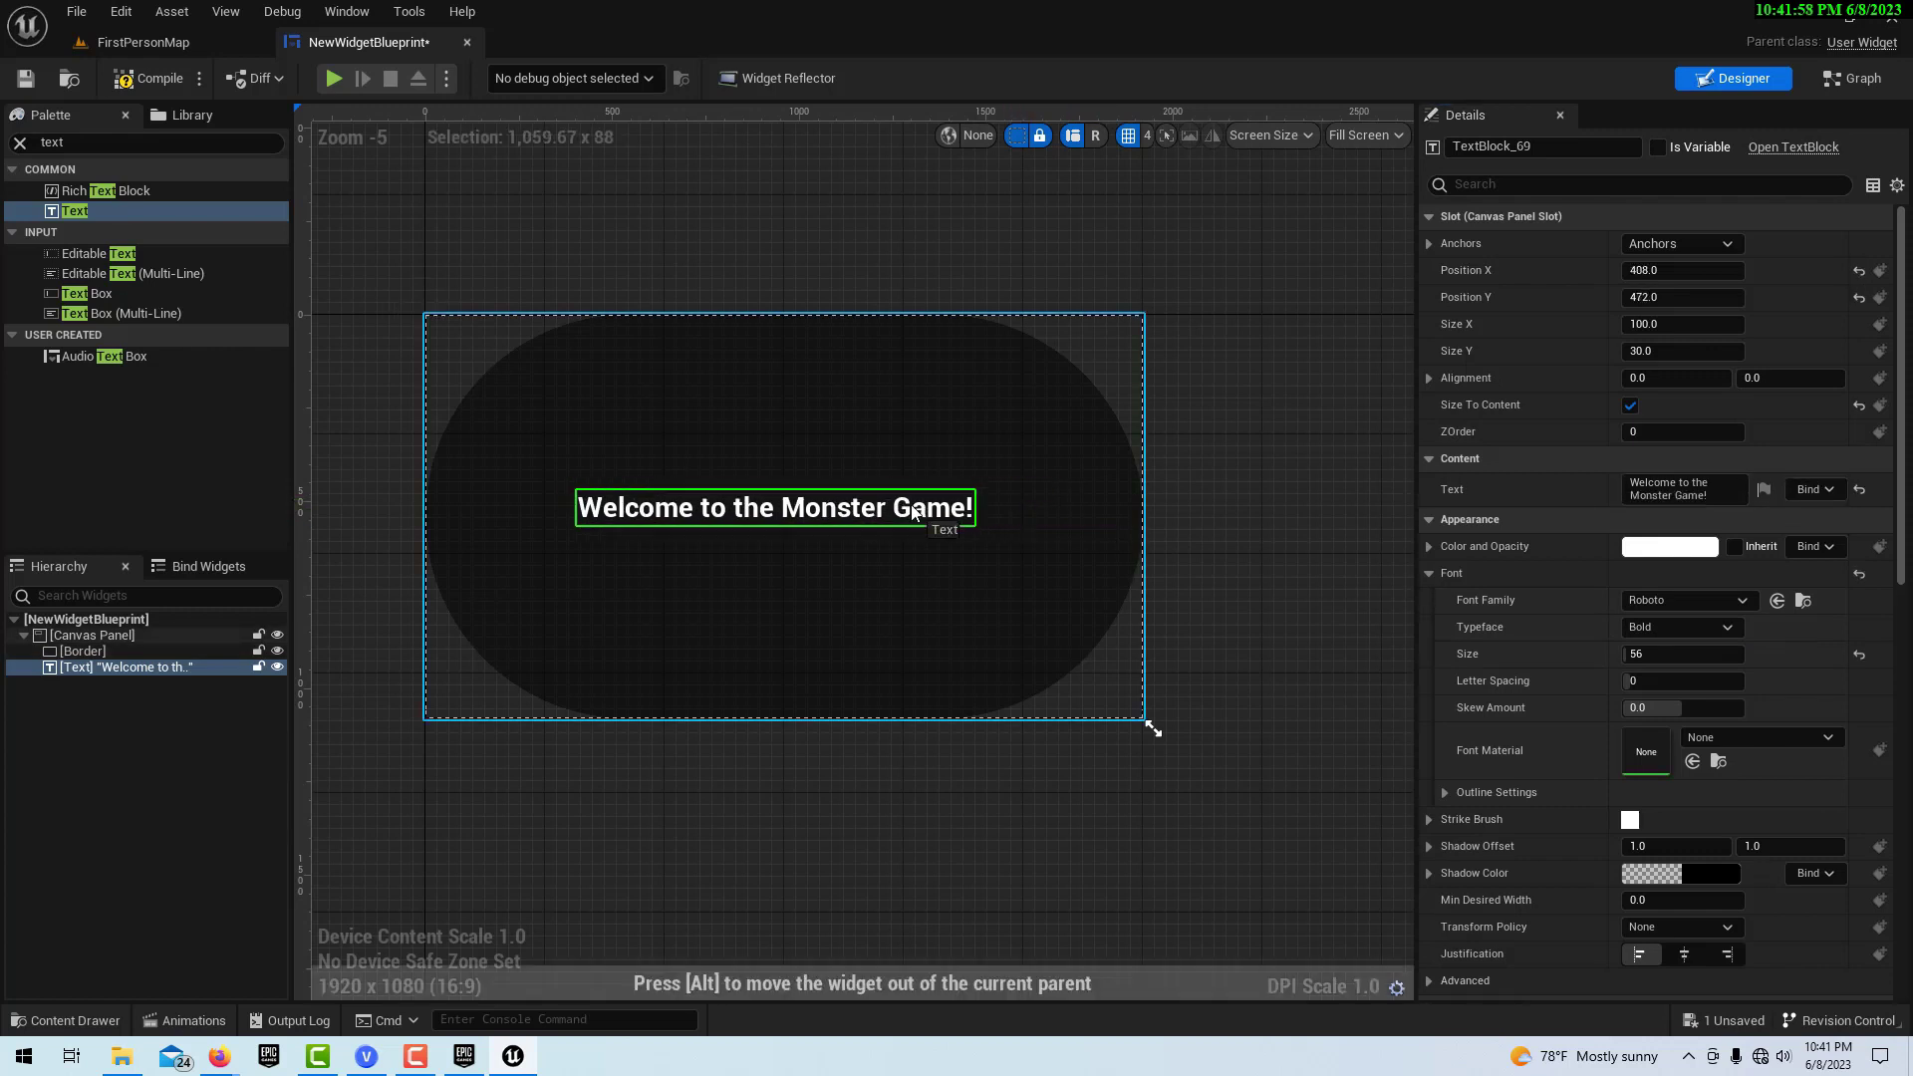
Step: Colour the welcome text blue via Color and Opacity, then compile the widget blueprint
left_click(1708, 554)
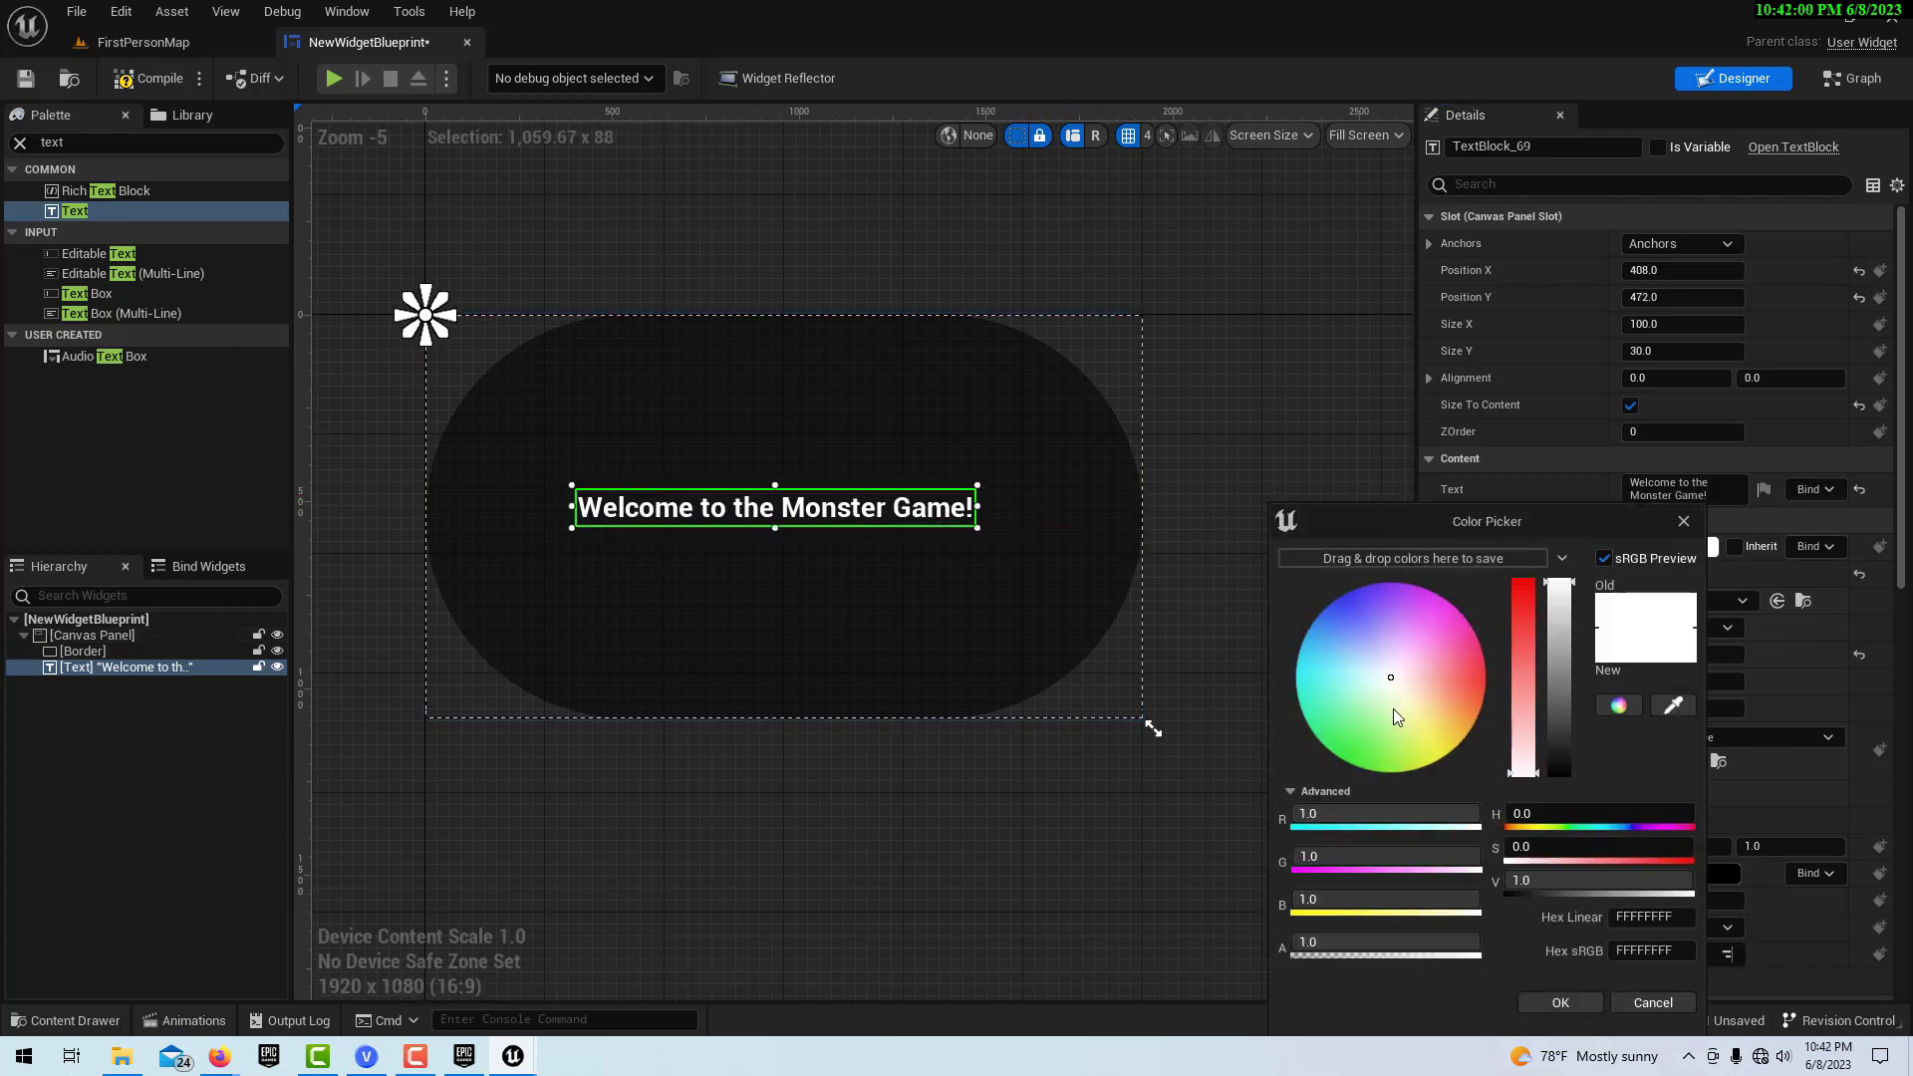
left_click(1483, 667)
mouse_move(1451, 653)
left_mouse_down()
mouse_move(1444, 629)
mouse_move(1349, 596)
mouse_move(1363, 611)
mouse_move(1299, 624)
left_mouse_up()
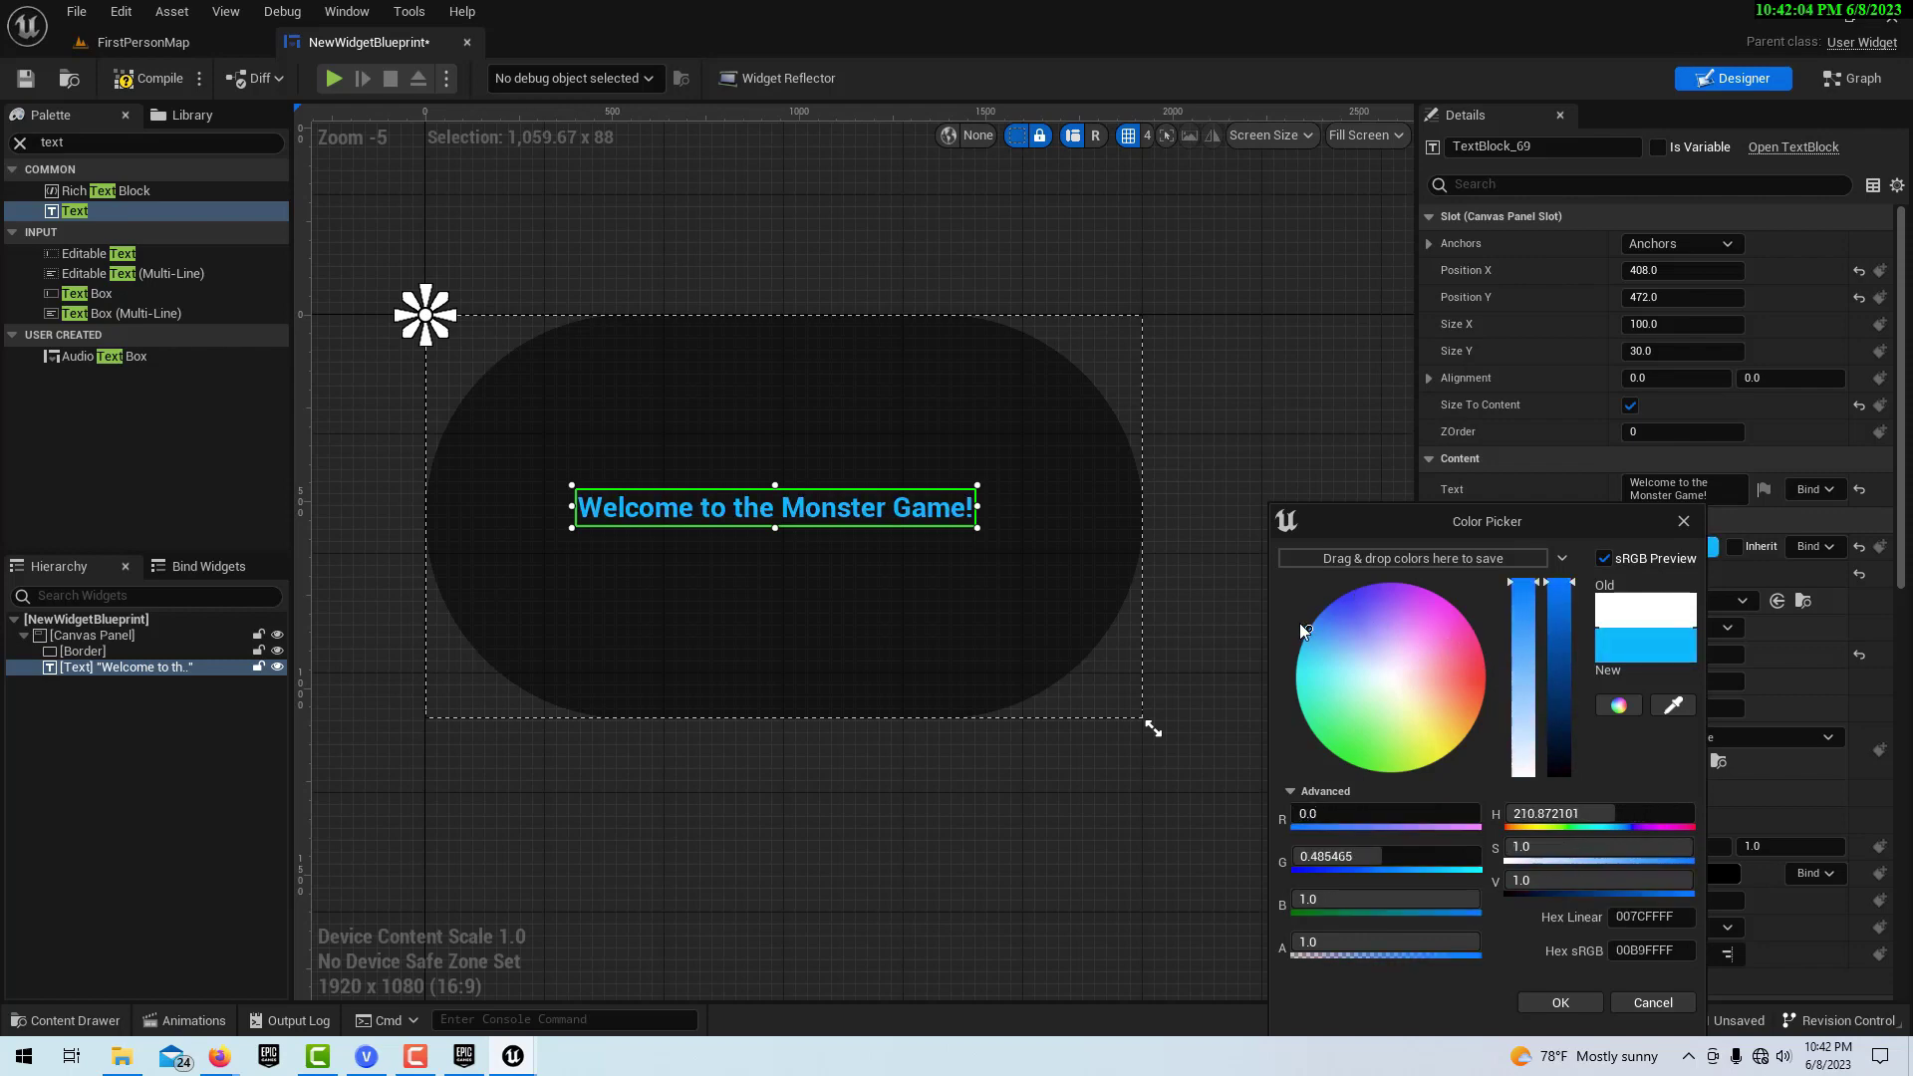
left_click(828, 823)
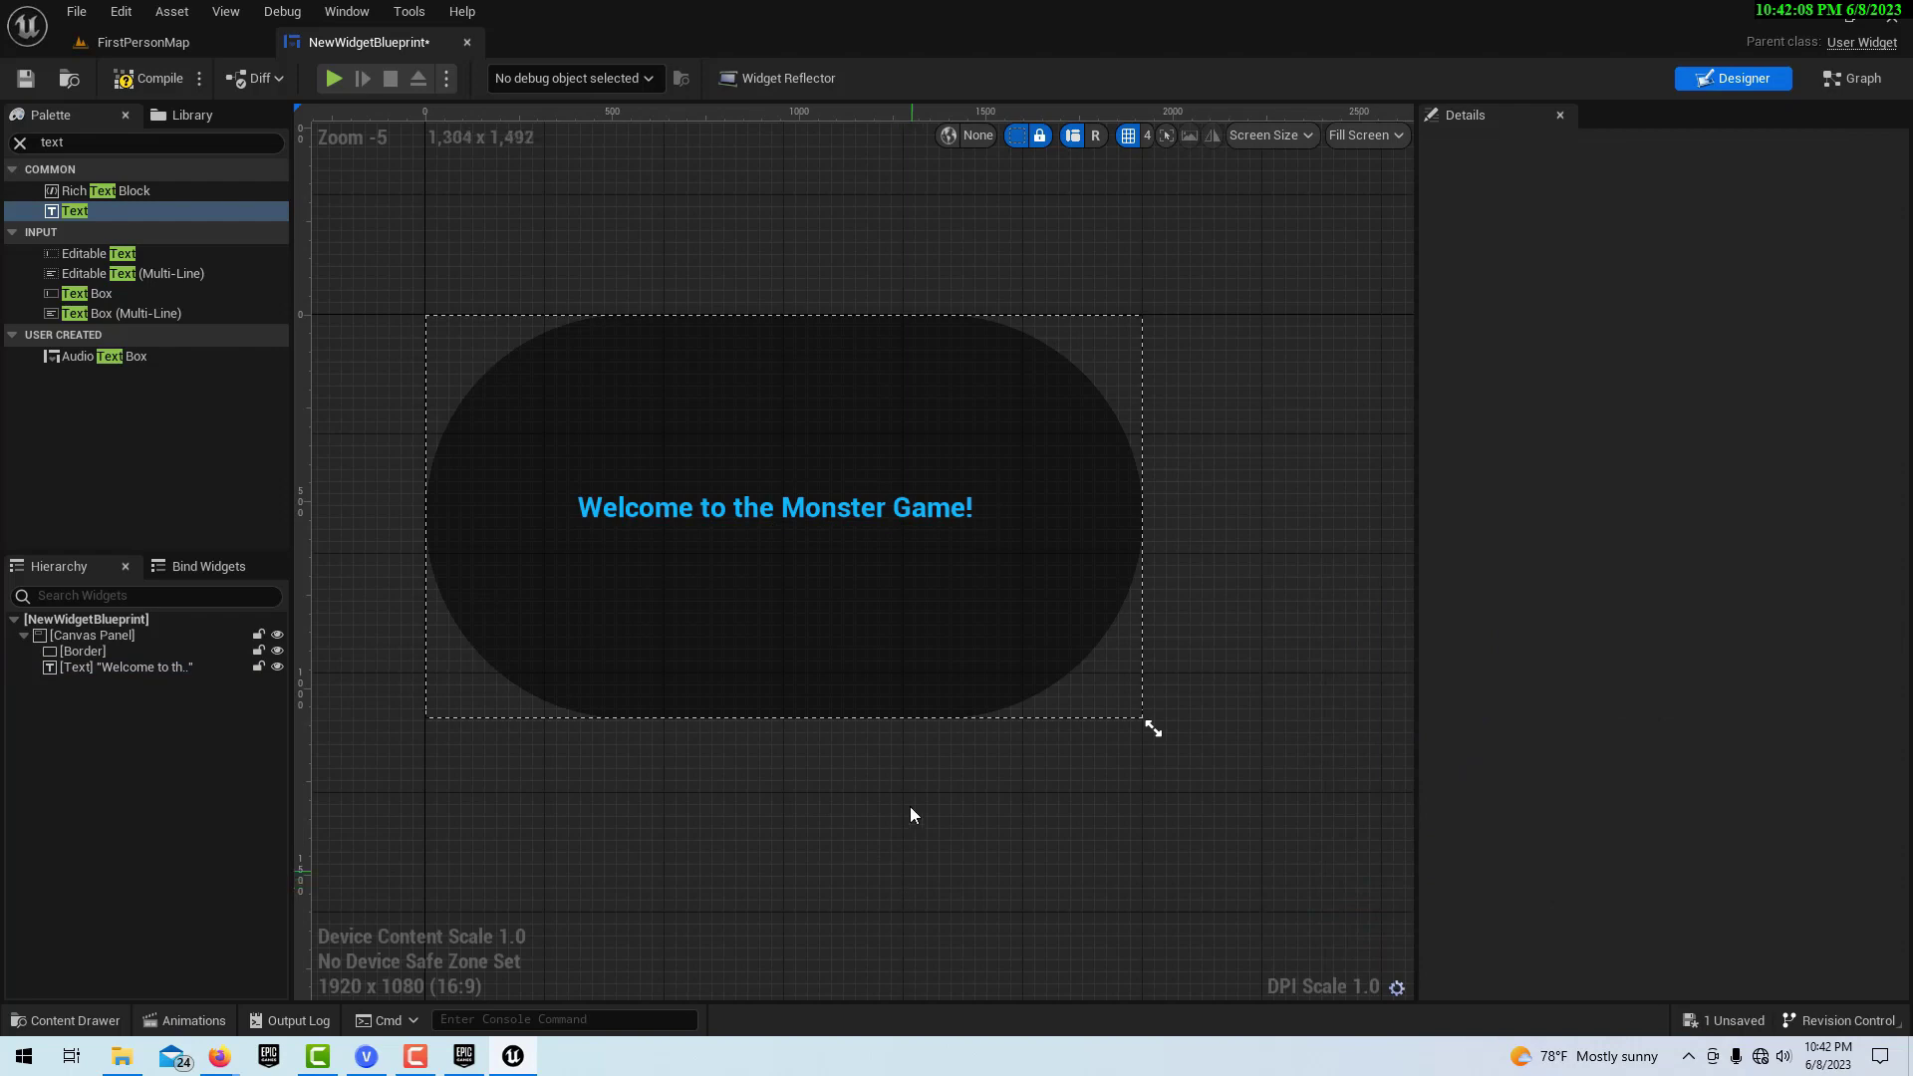
left_click(138, 77)
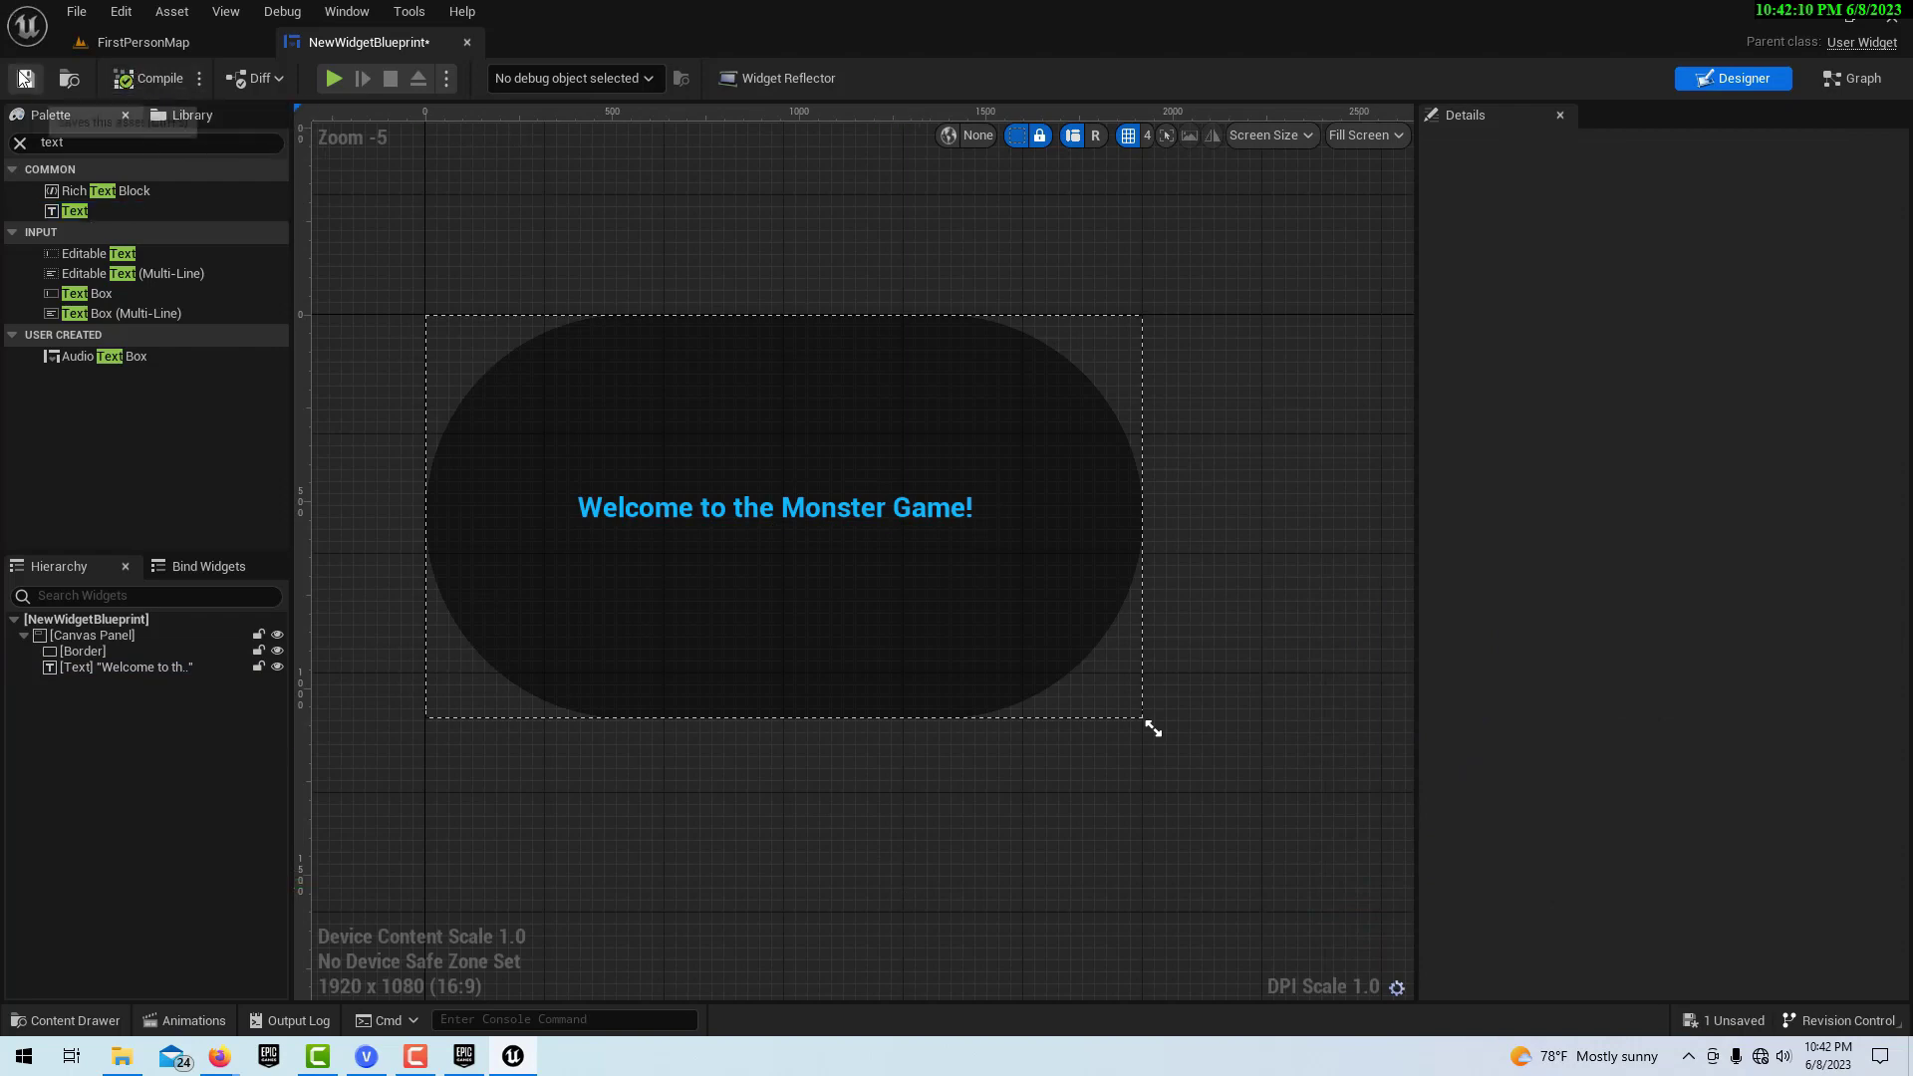
Step: In BP_FirstPersonCharacter, add a Create Widget node for NewWidgetBlueprint after Add Mapping Context
left_click(97, 43)
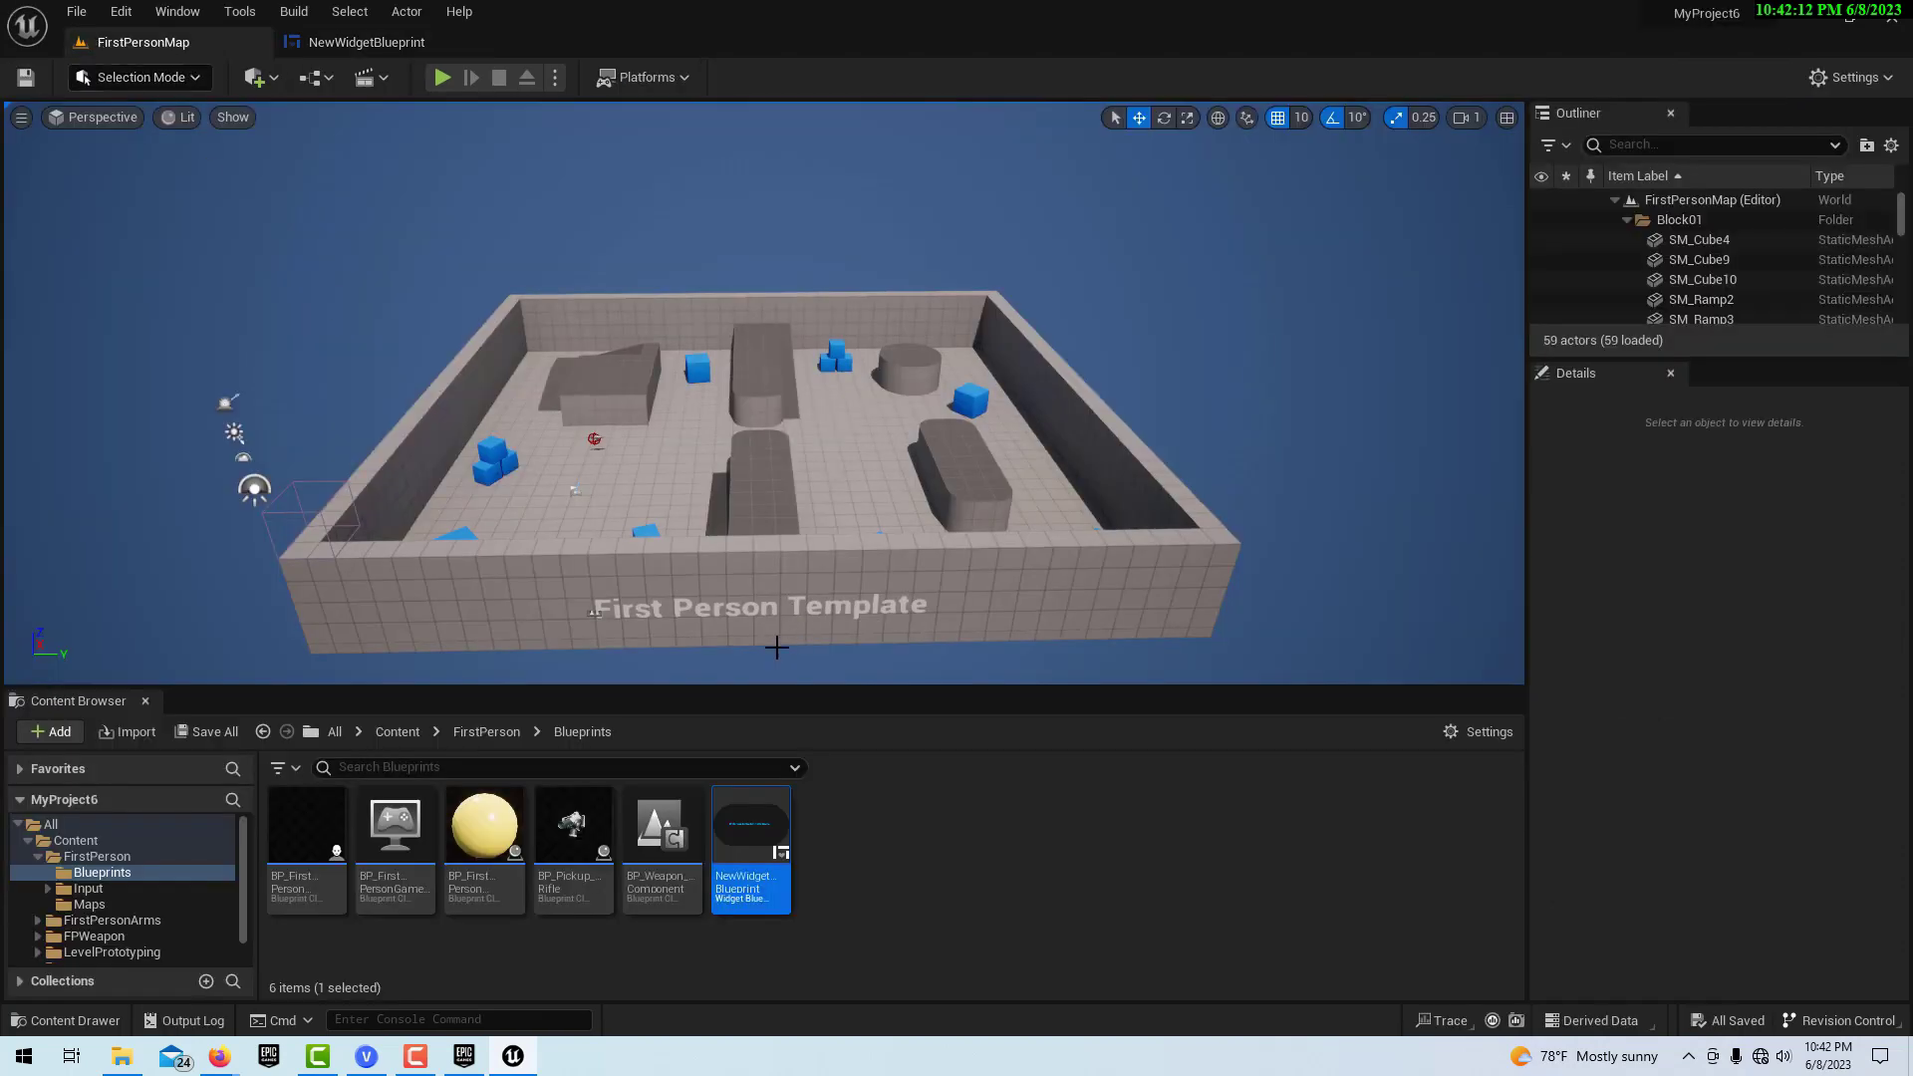
double_click(296, 838)
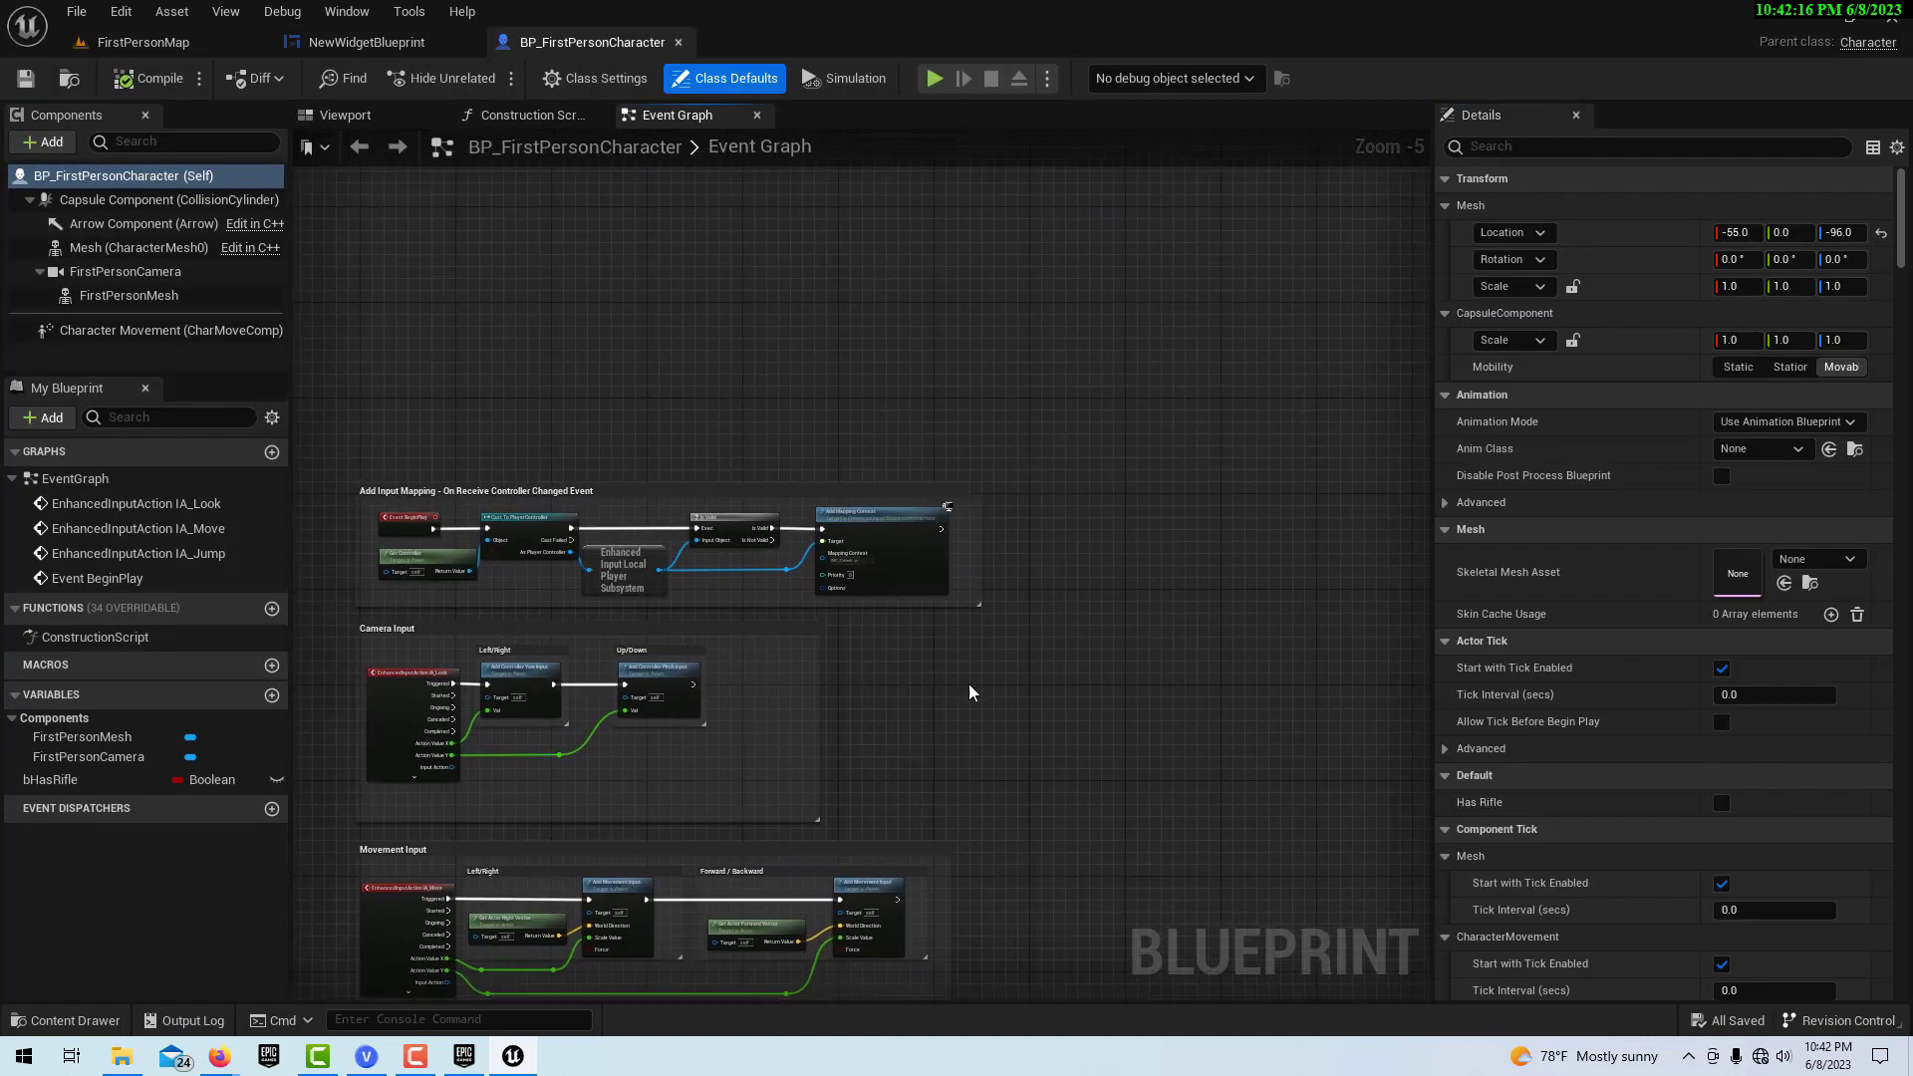
scroll(974, 693, "up", 5)
left_click_drag(863, 280, 996, 299)
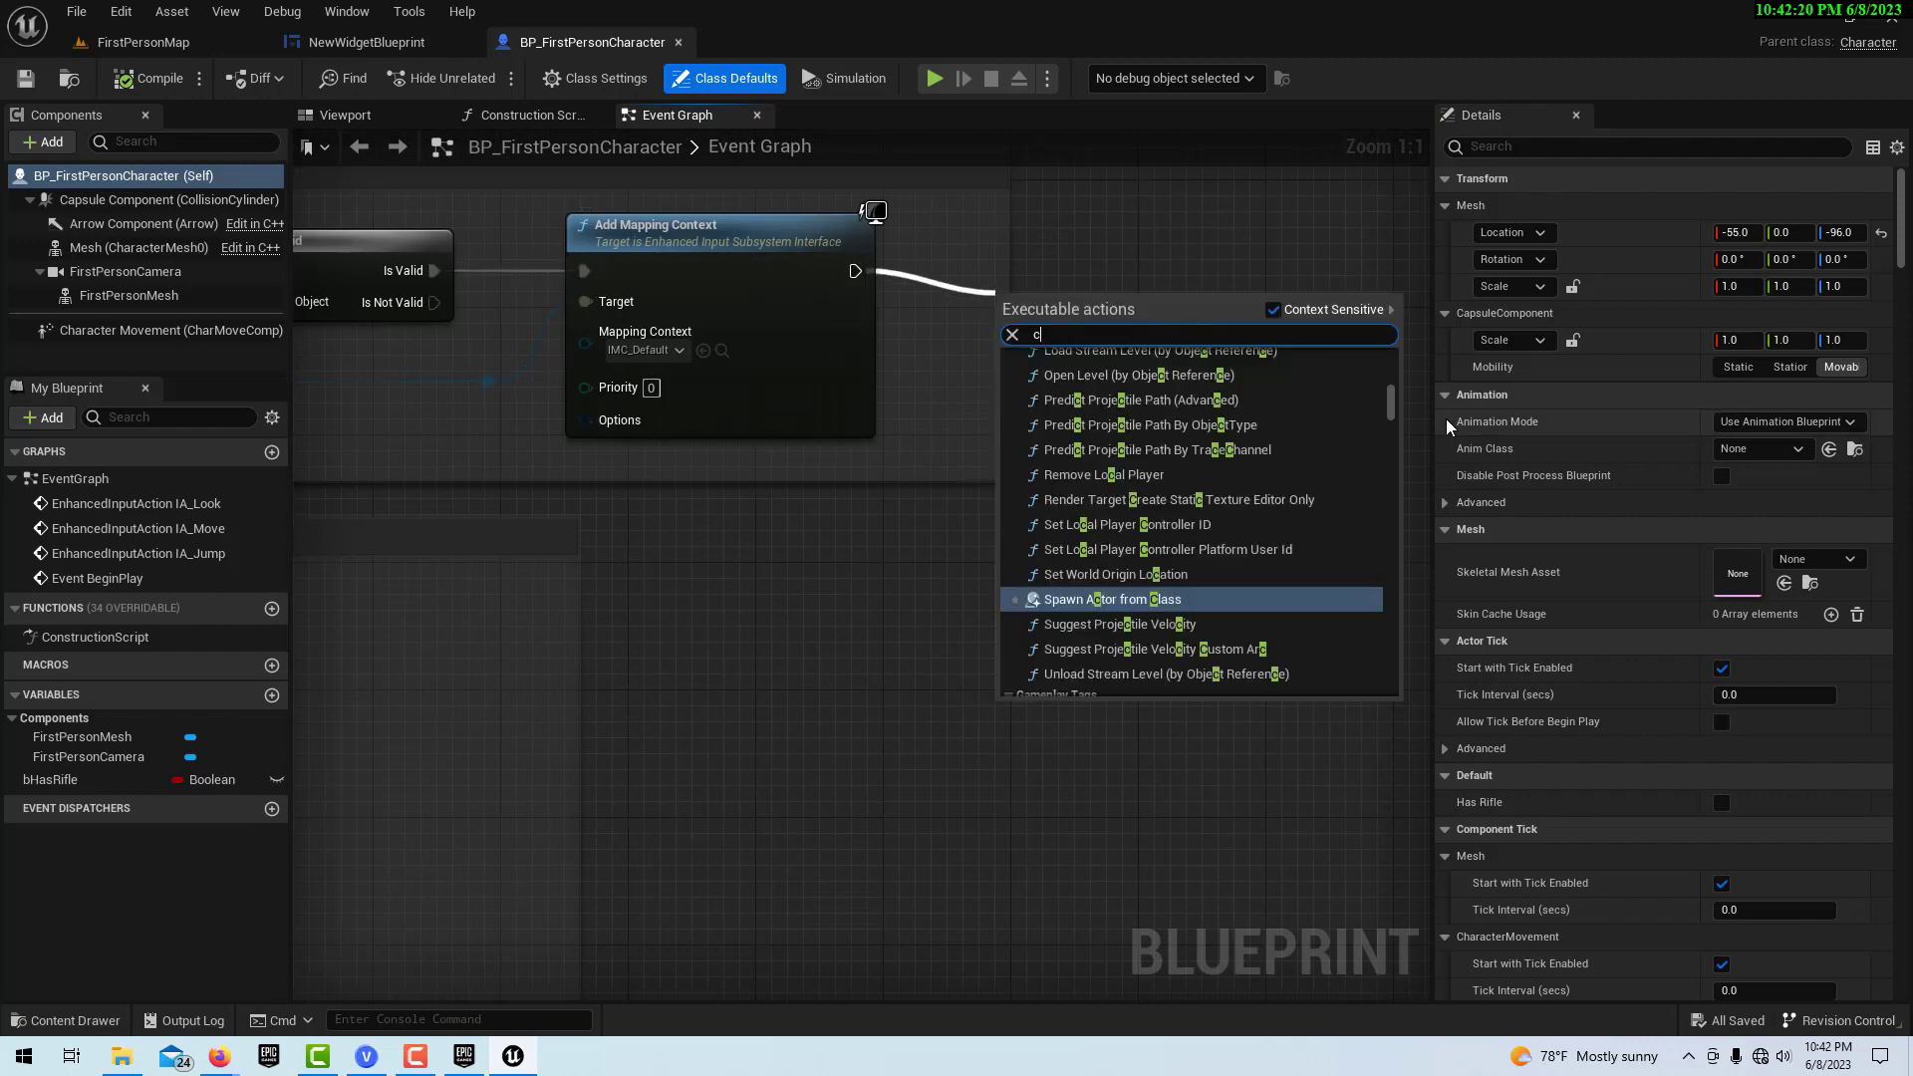
type("create widget")
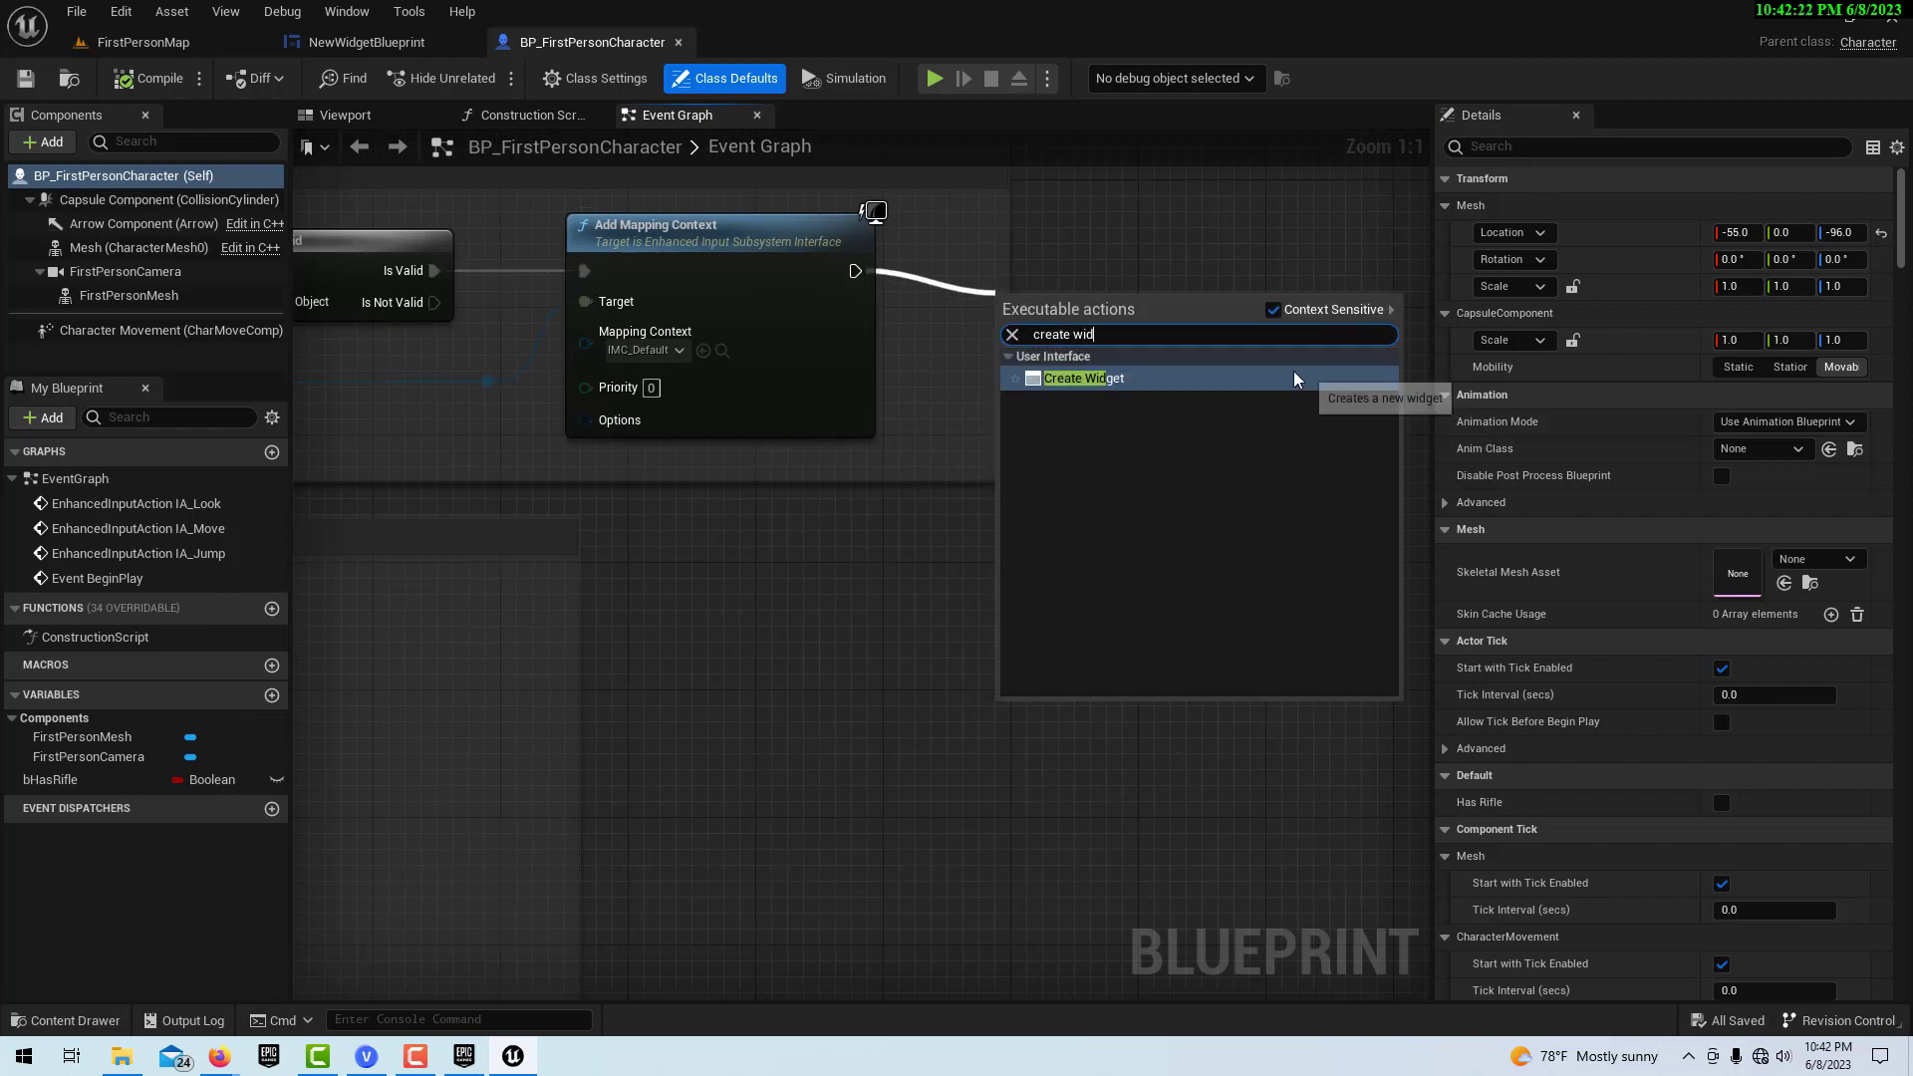
left_click(1293, 370)
left_click(1102, 380)
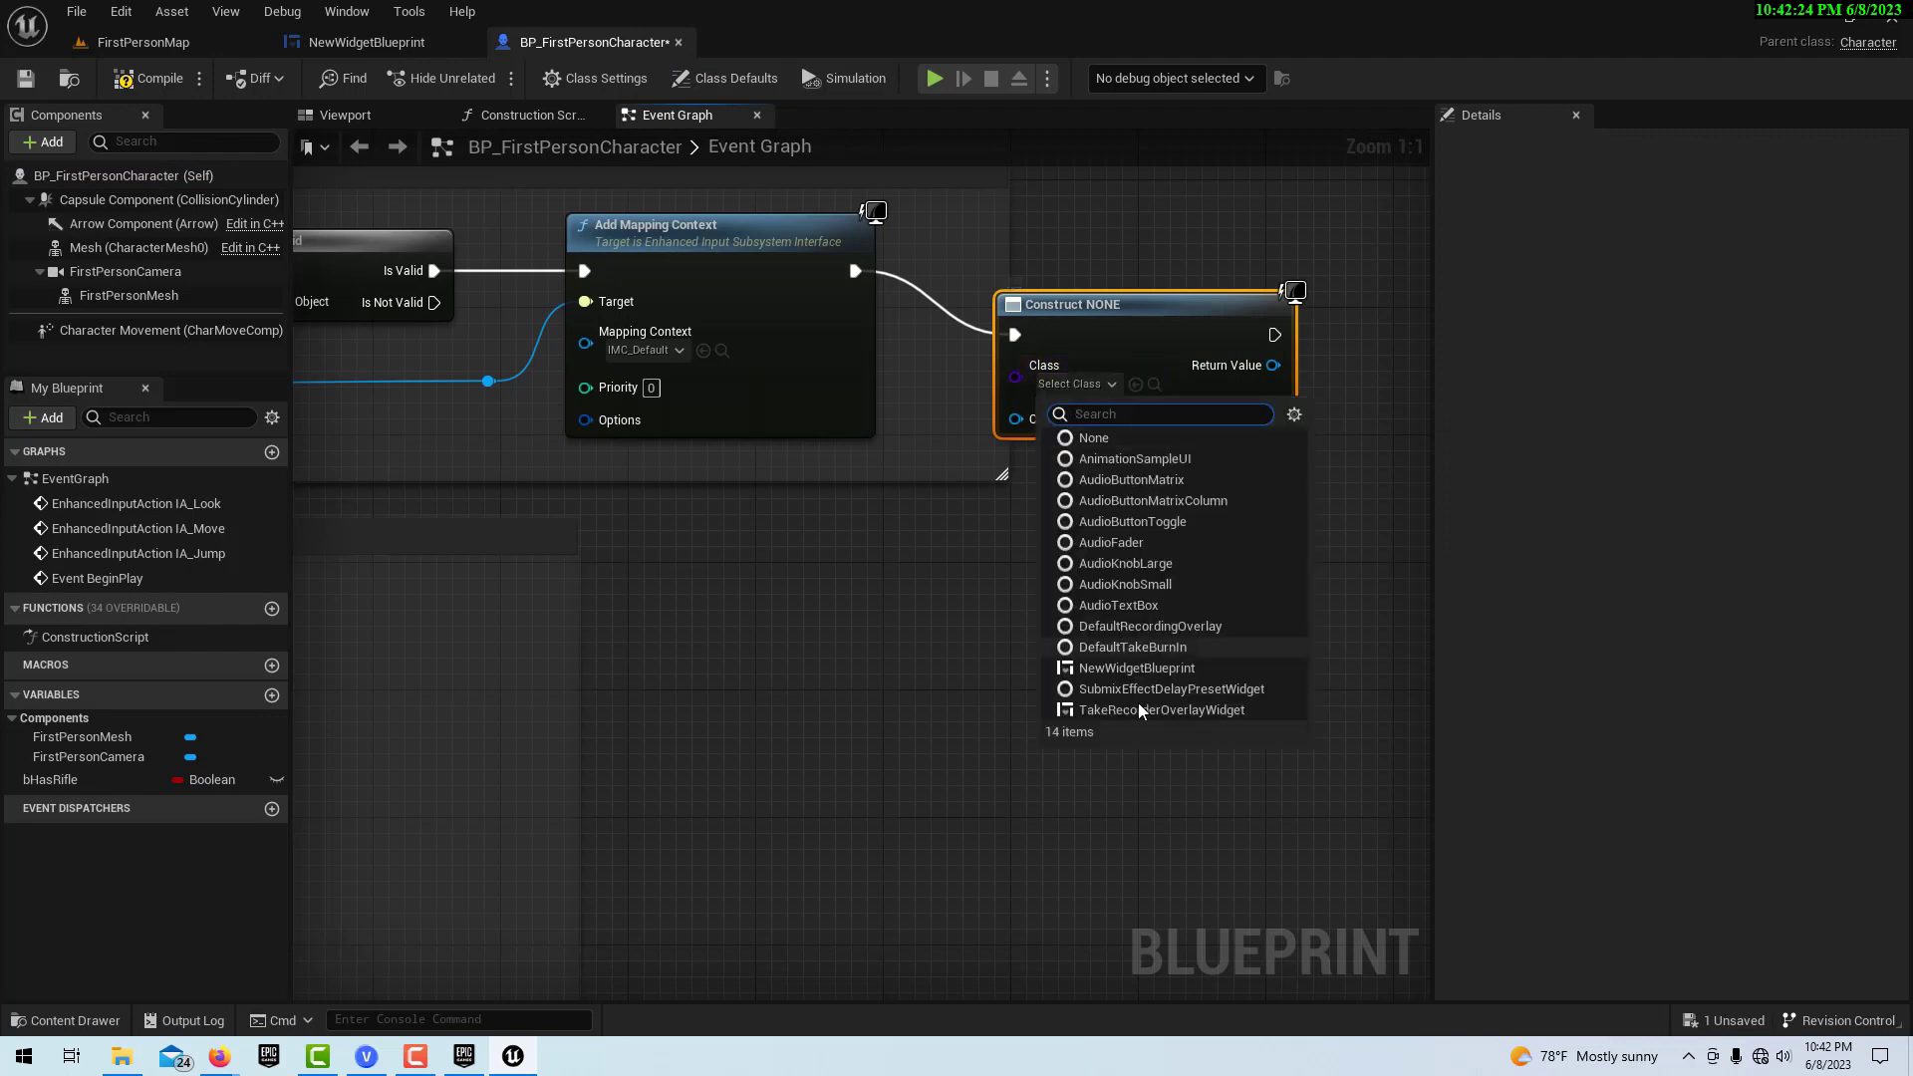
left_click(1148, 669)
Step: Add the created widget to the viewport, save the blueprint, and return to FirstPersonMap
right_click_drag(1153, 671, 859, 726)
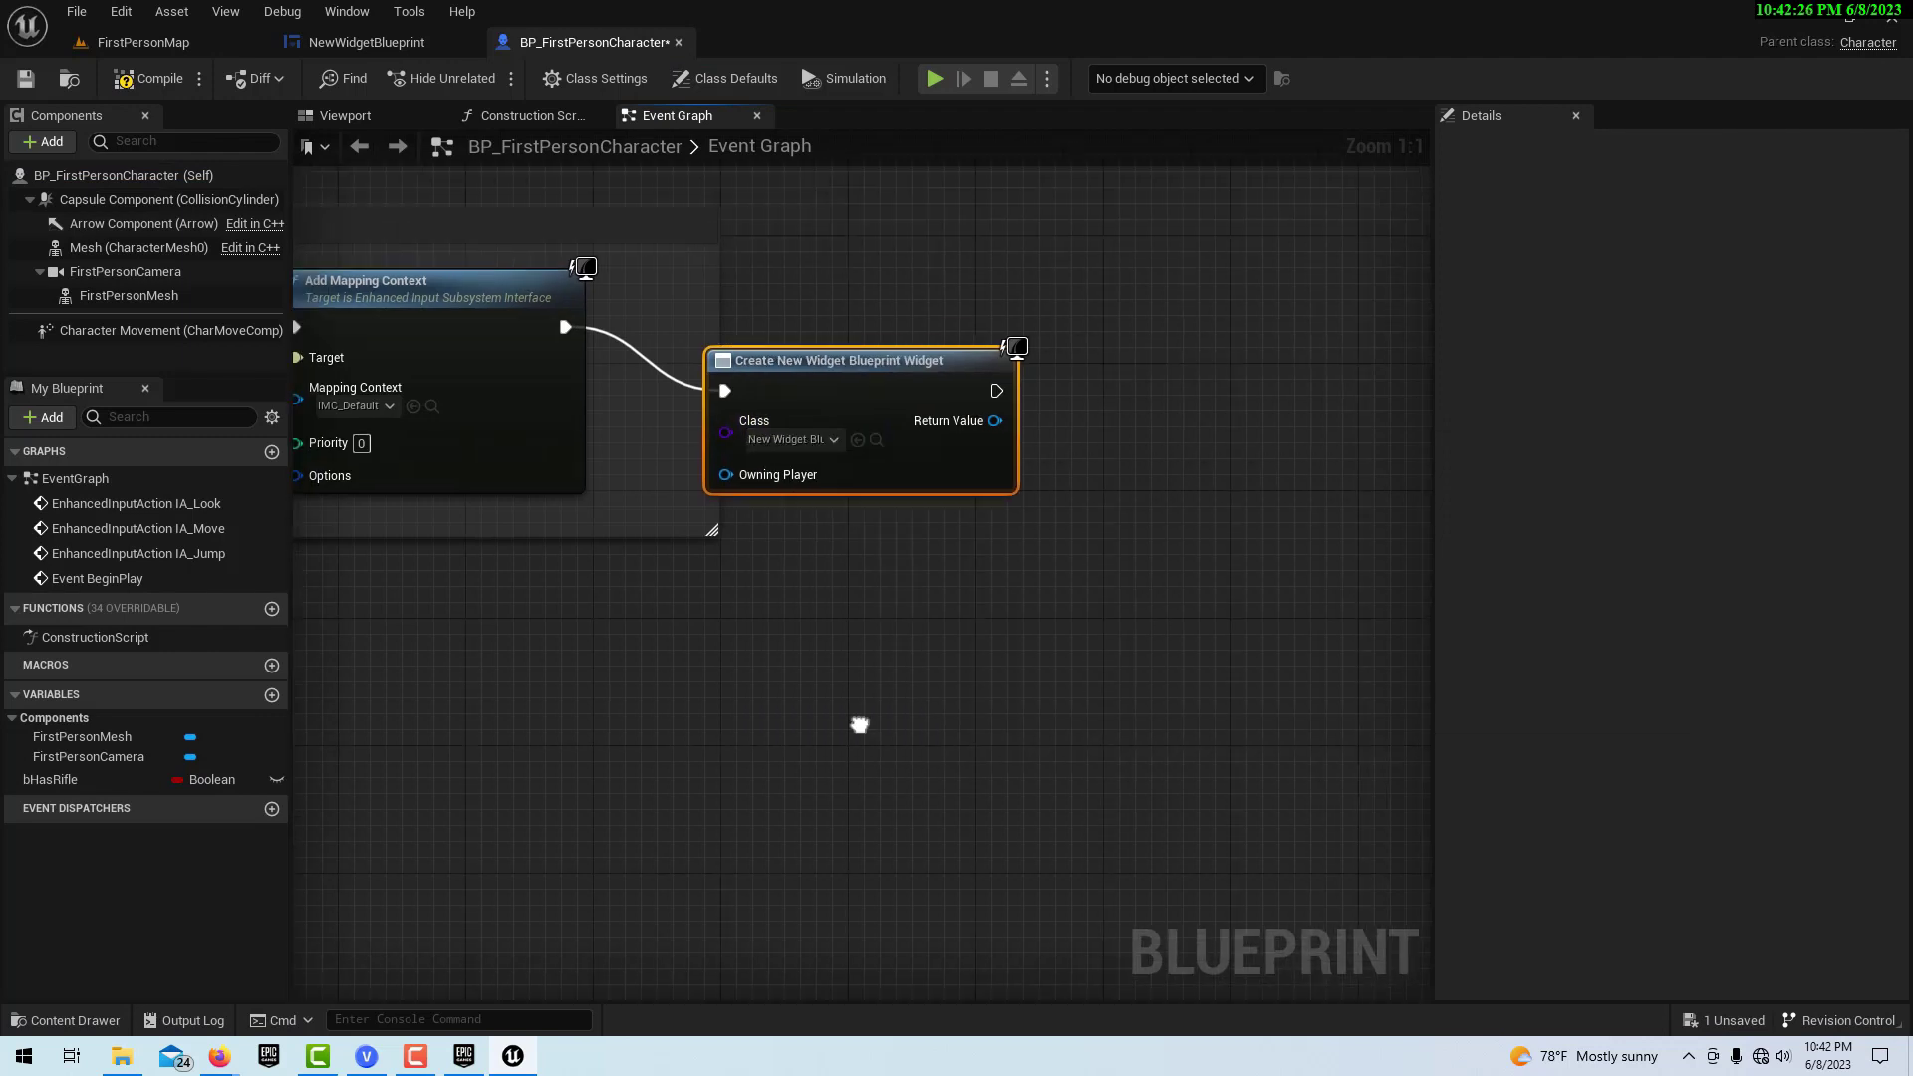
left_click_drag(1002, 422, 1112, 433)
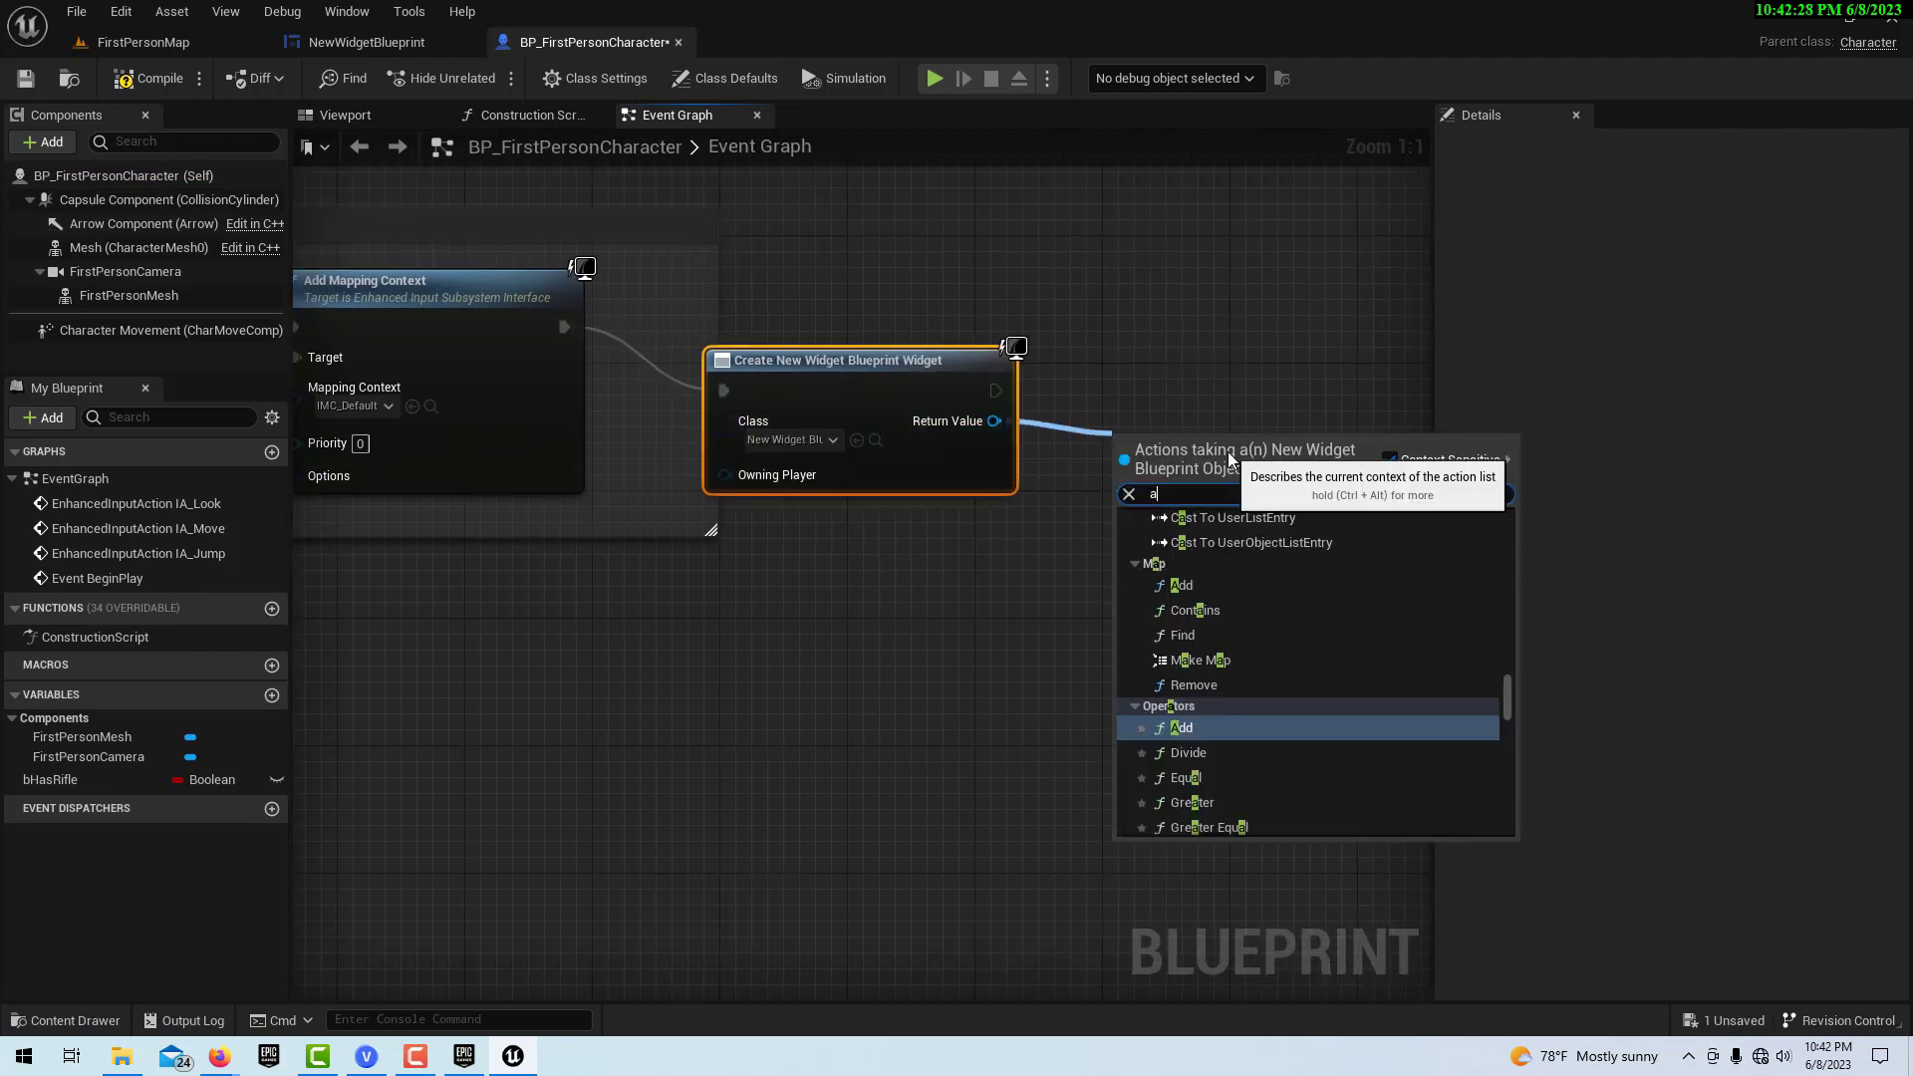
type("add to view")
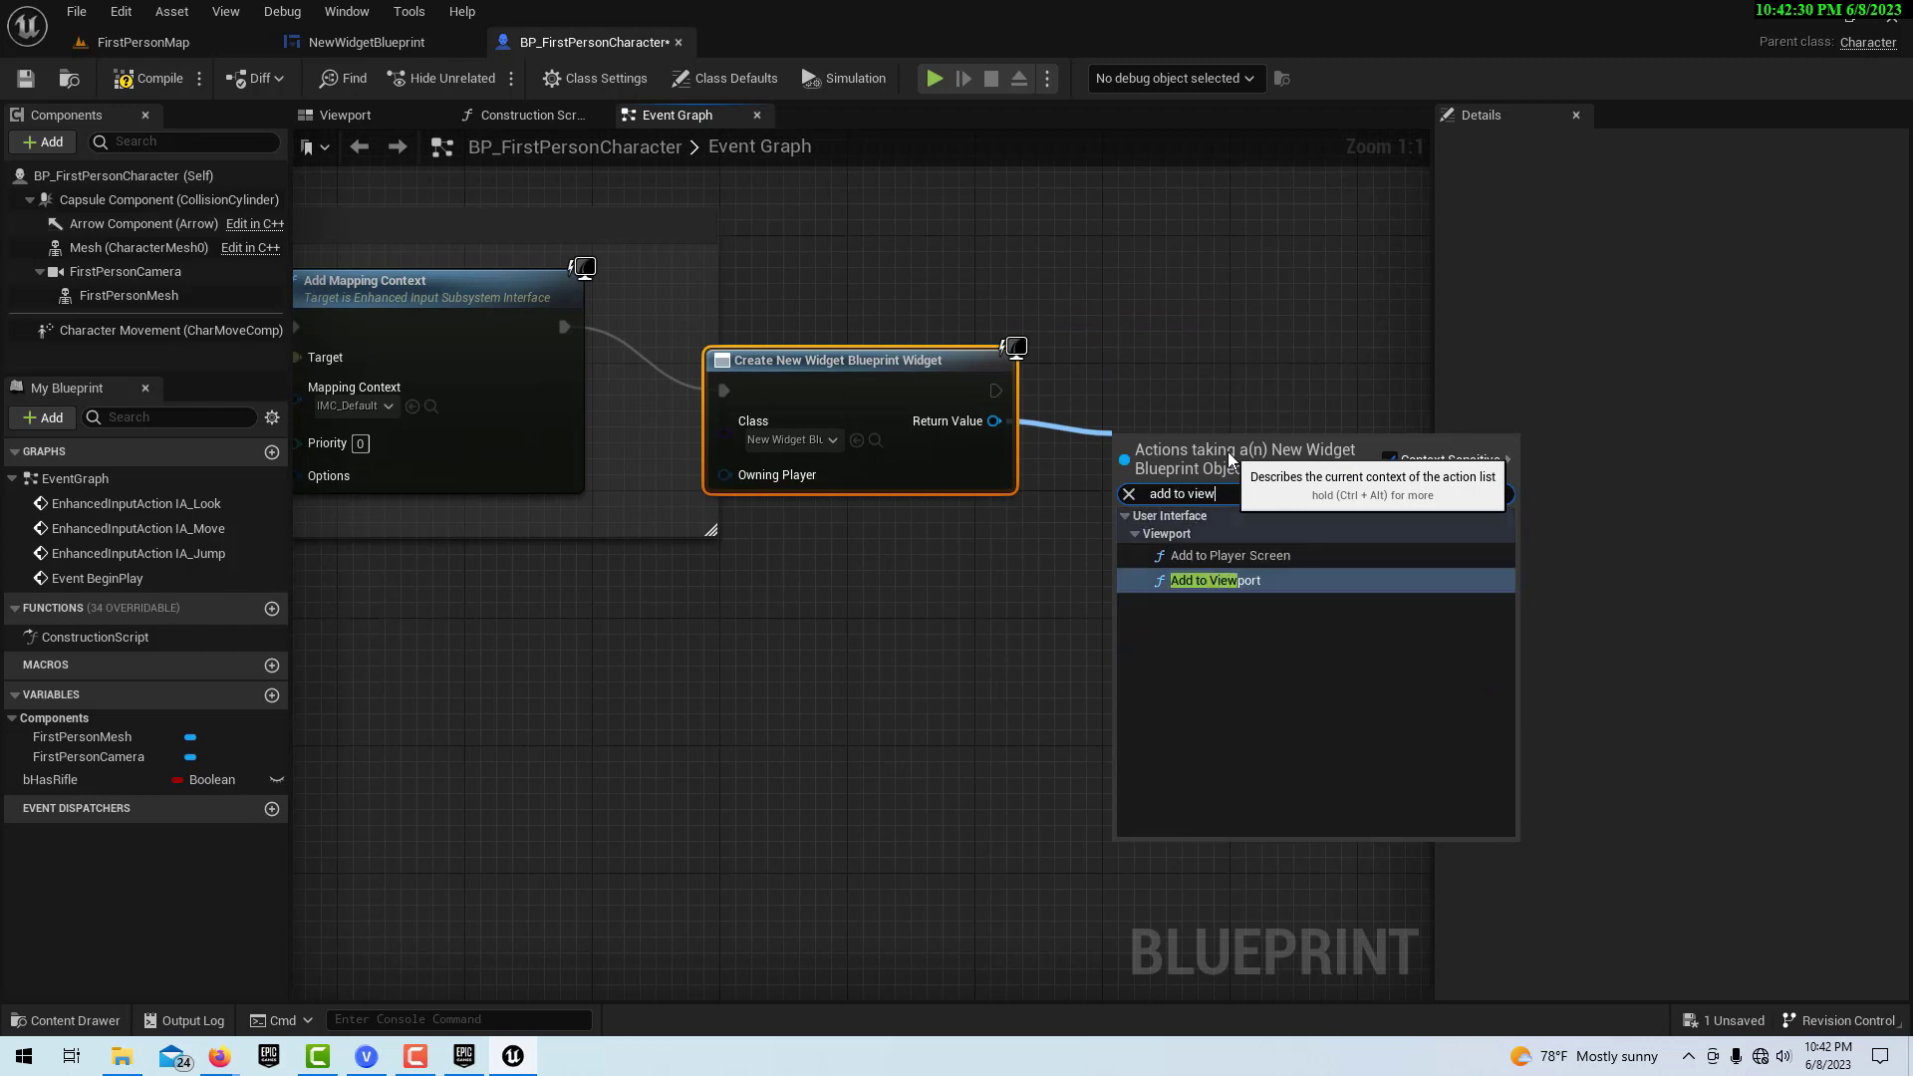
left_click(1319, 580)
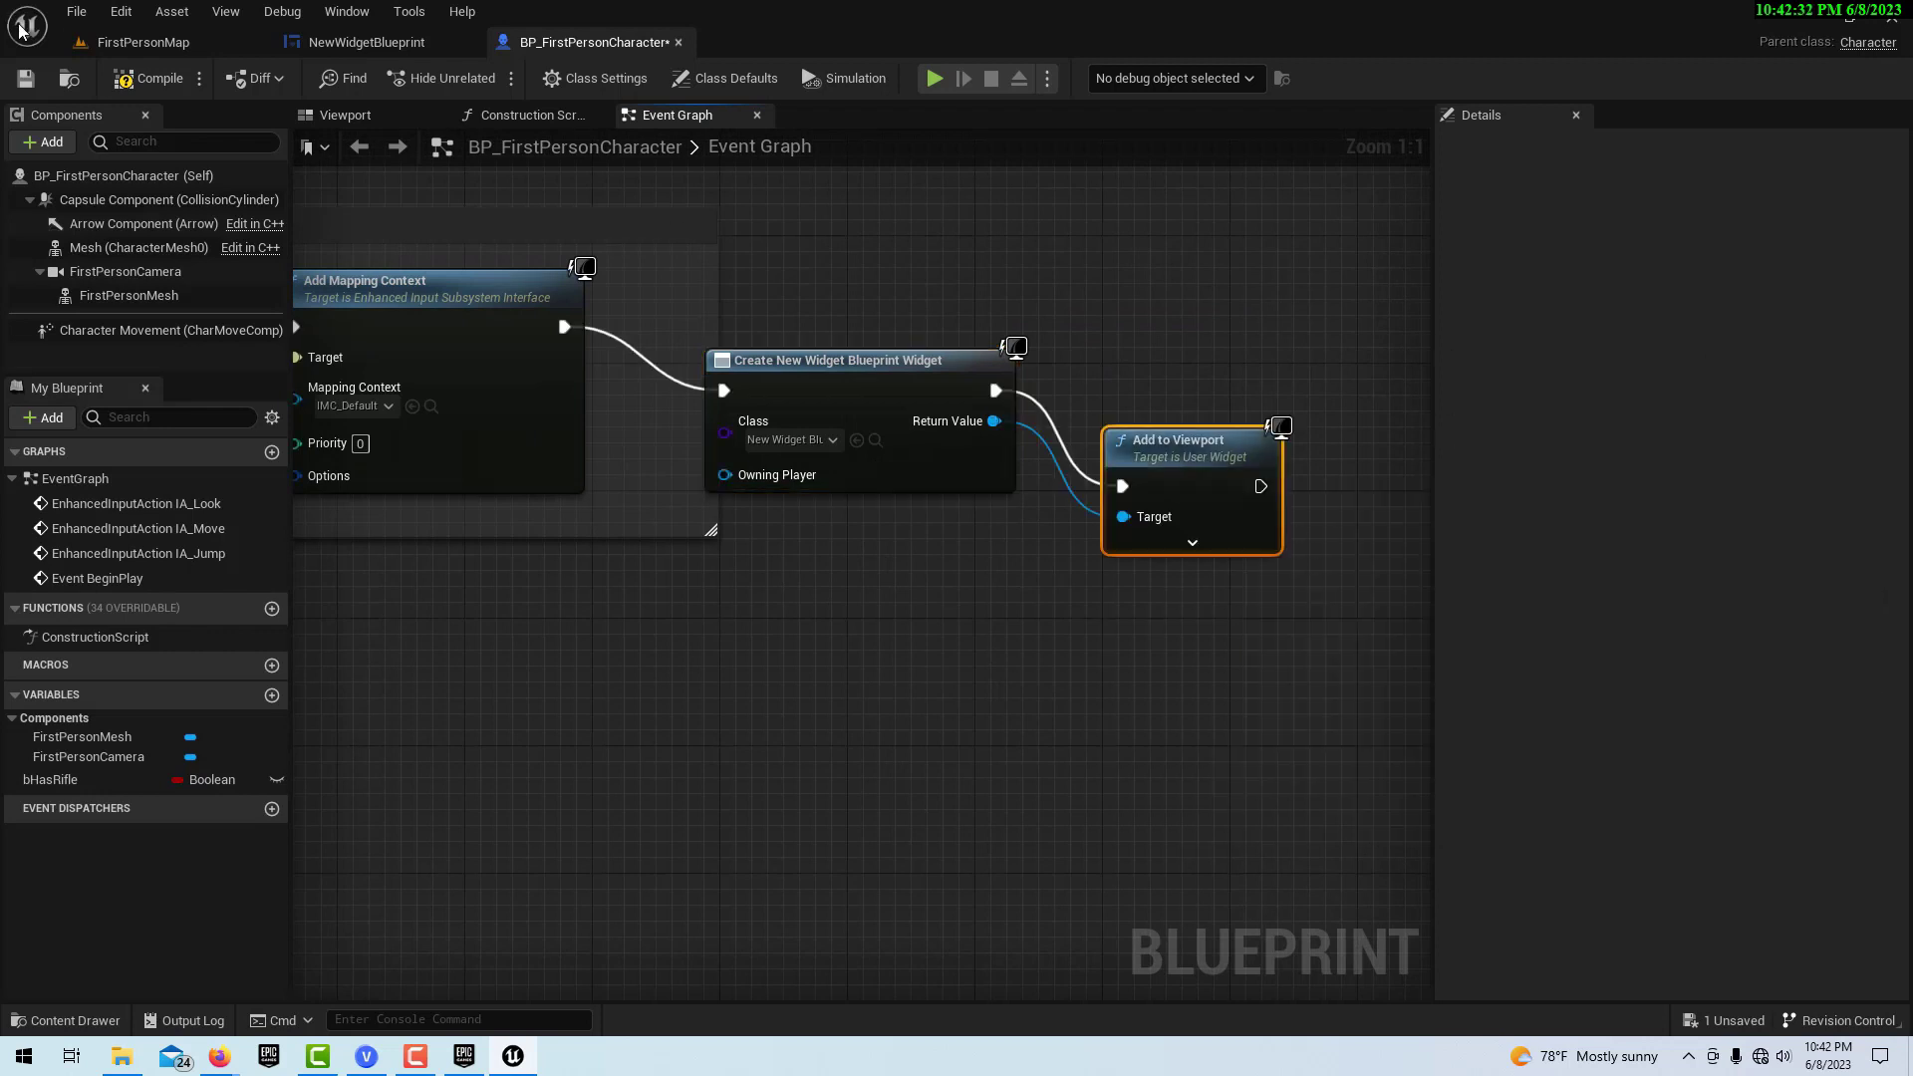
left_click(25, 80)
left_click(140, 42)
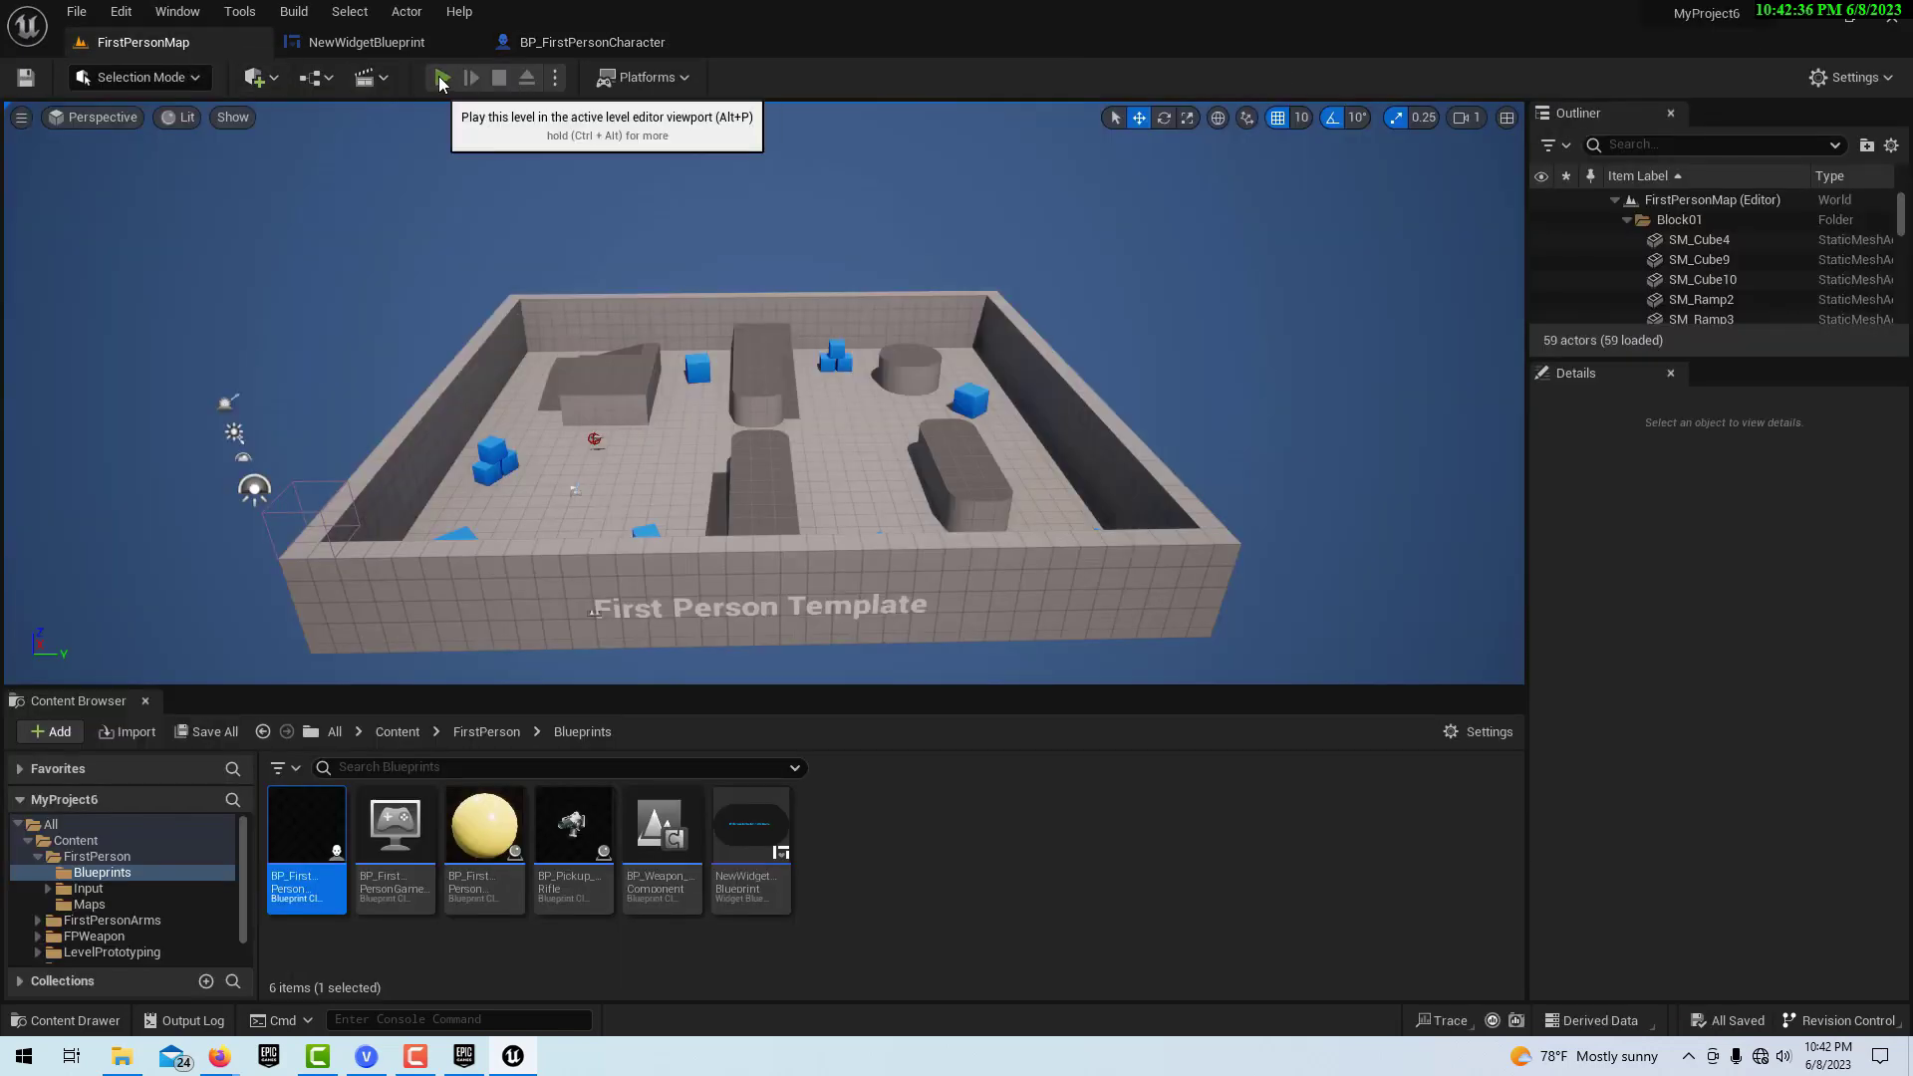
Step: Play the level, re-maximize the editor, and close the Content Browser to enlarge the game view
left_click(441, 79)
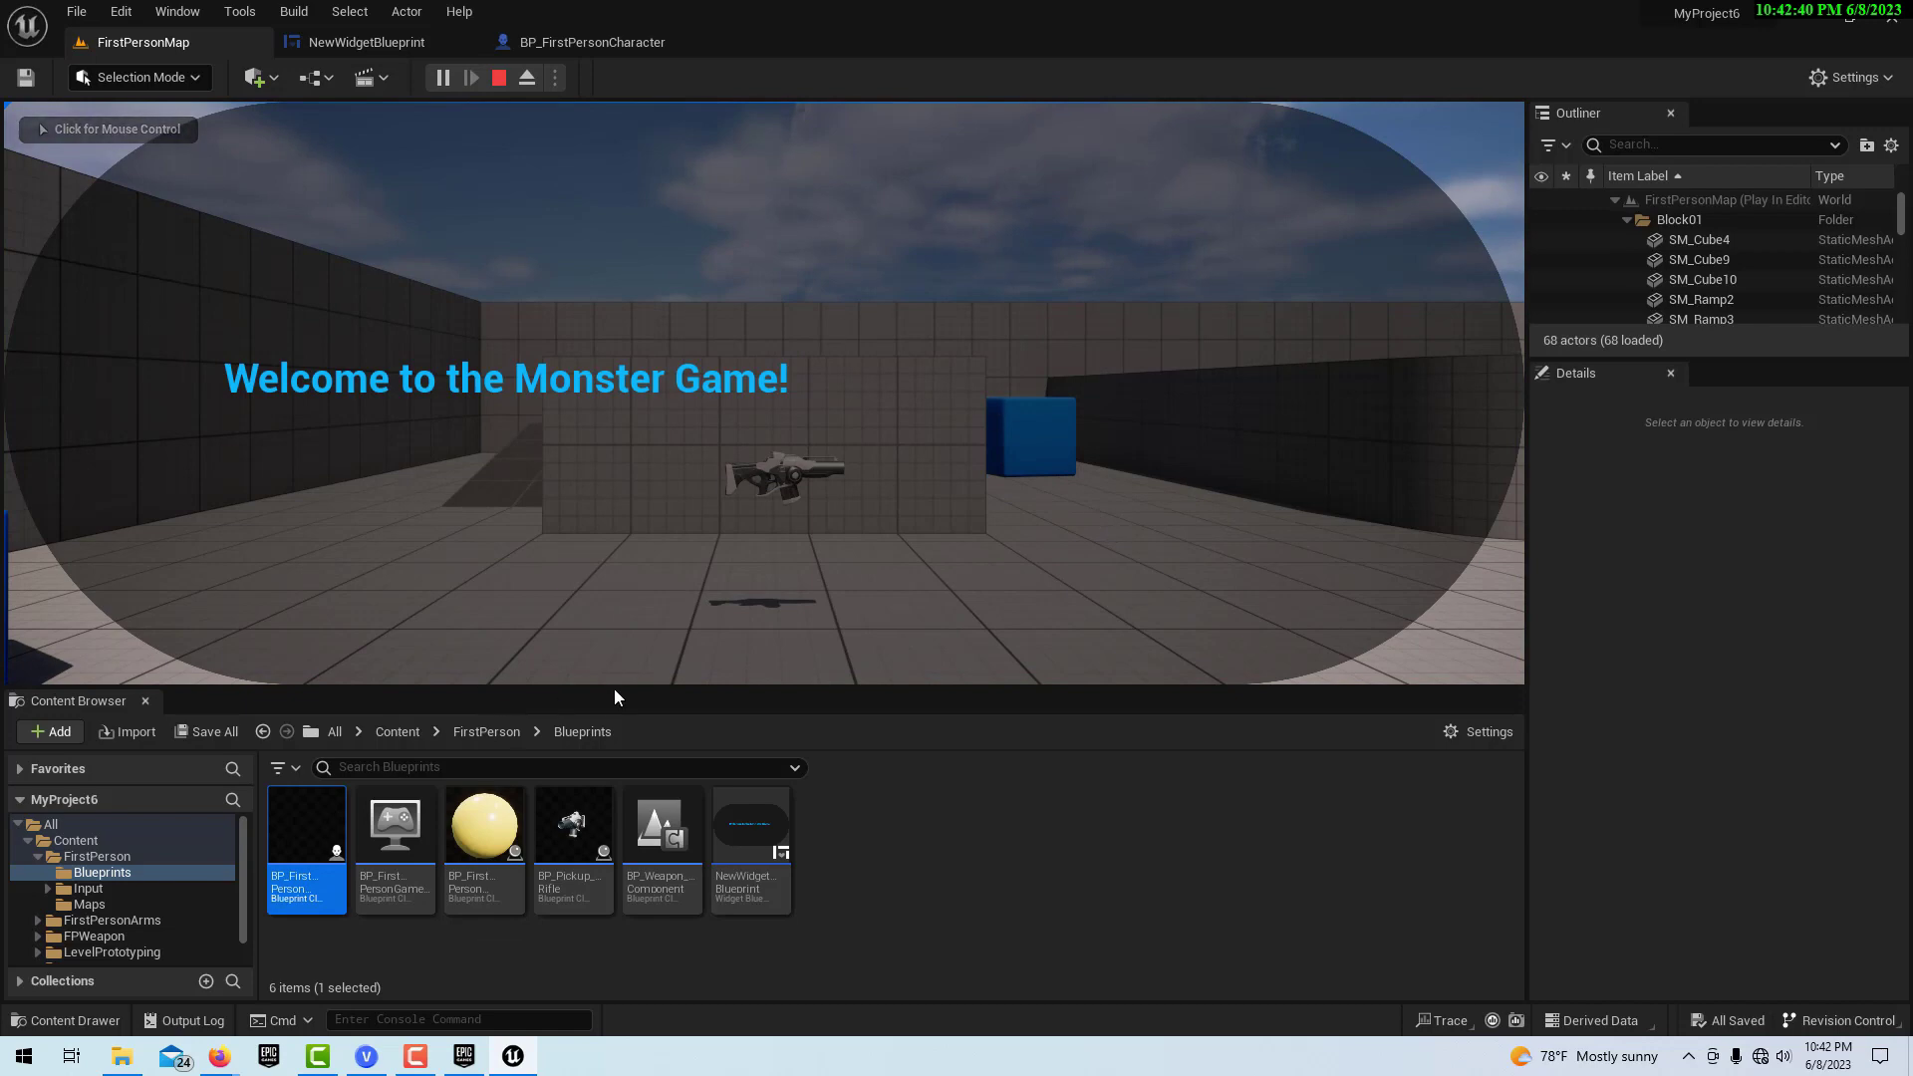
key("super+Down")
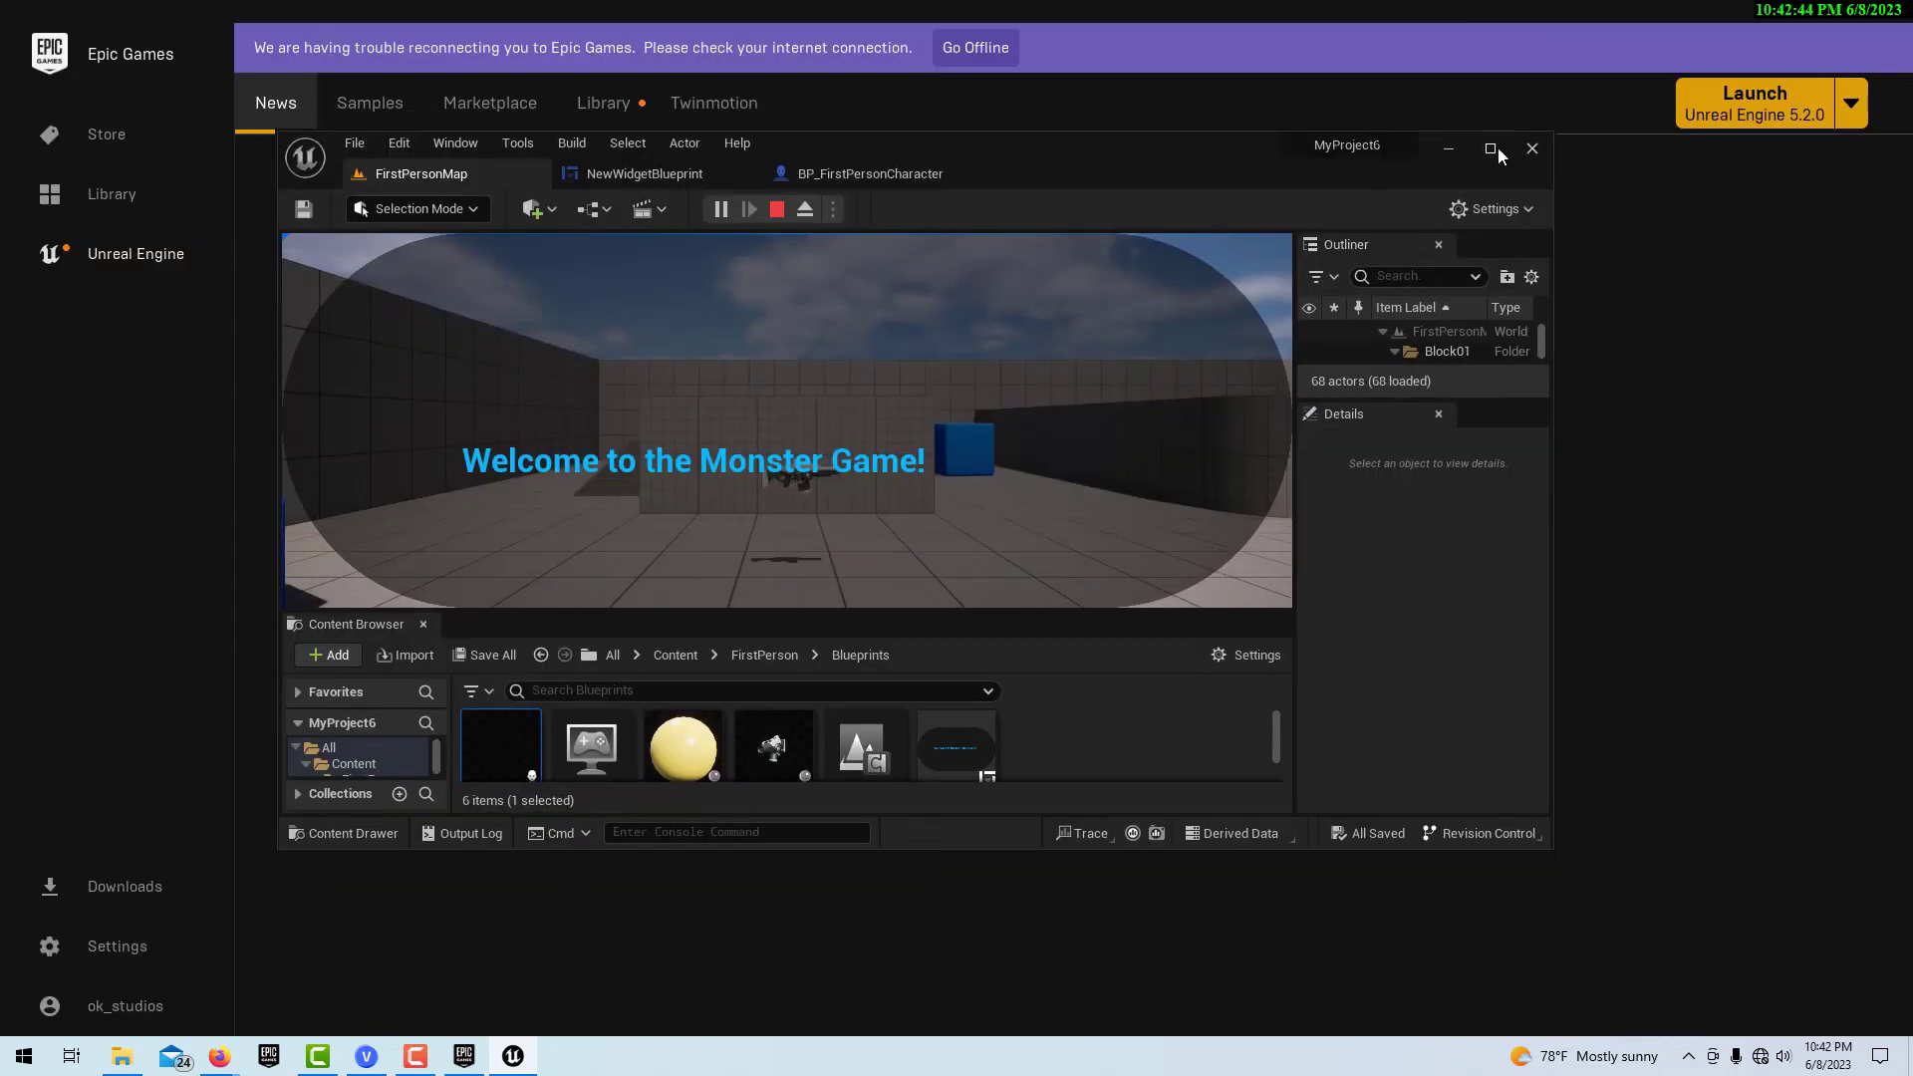
left_click(1492, 149)
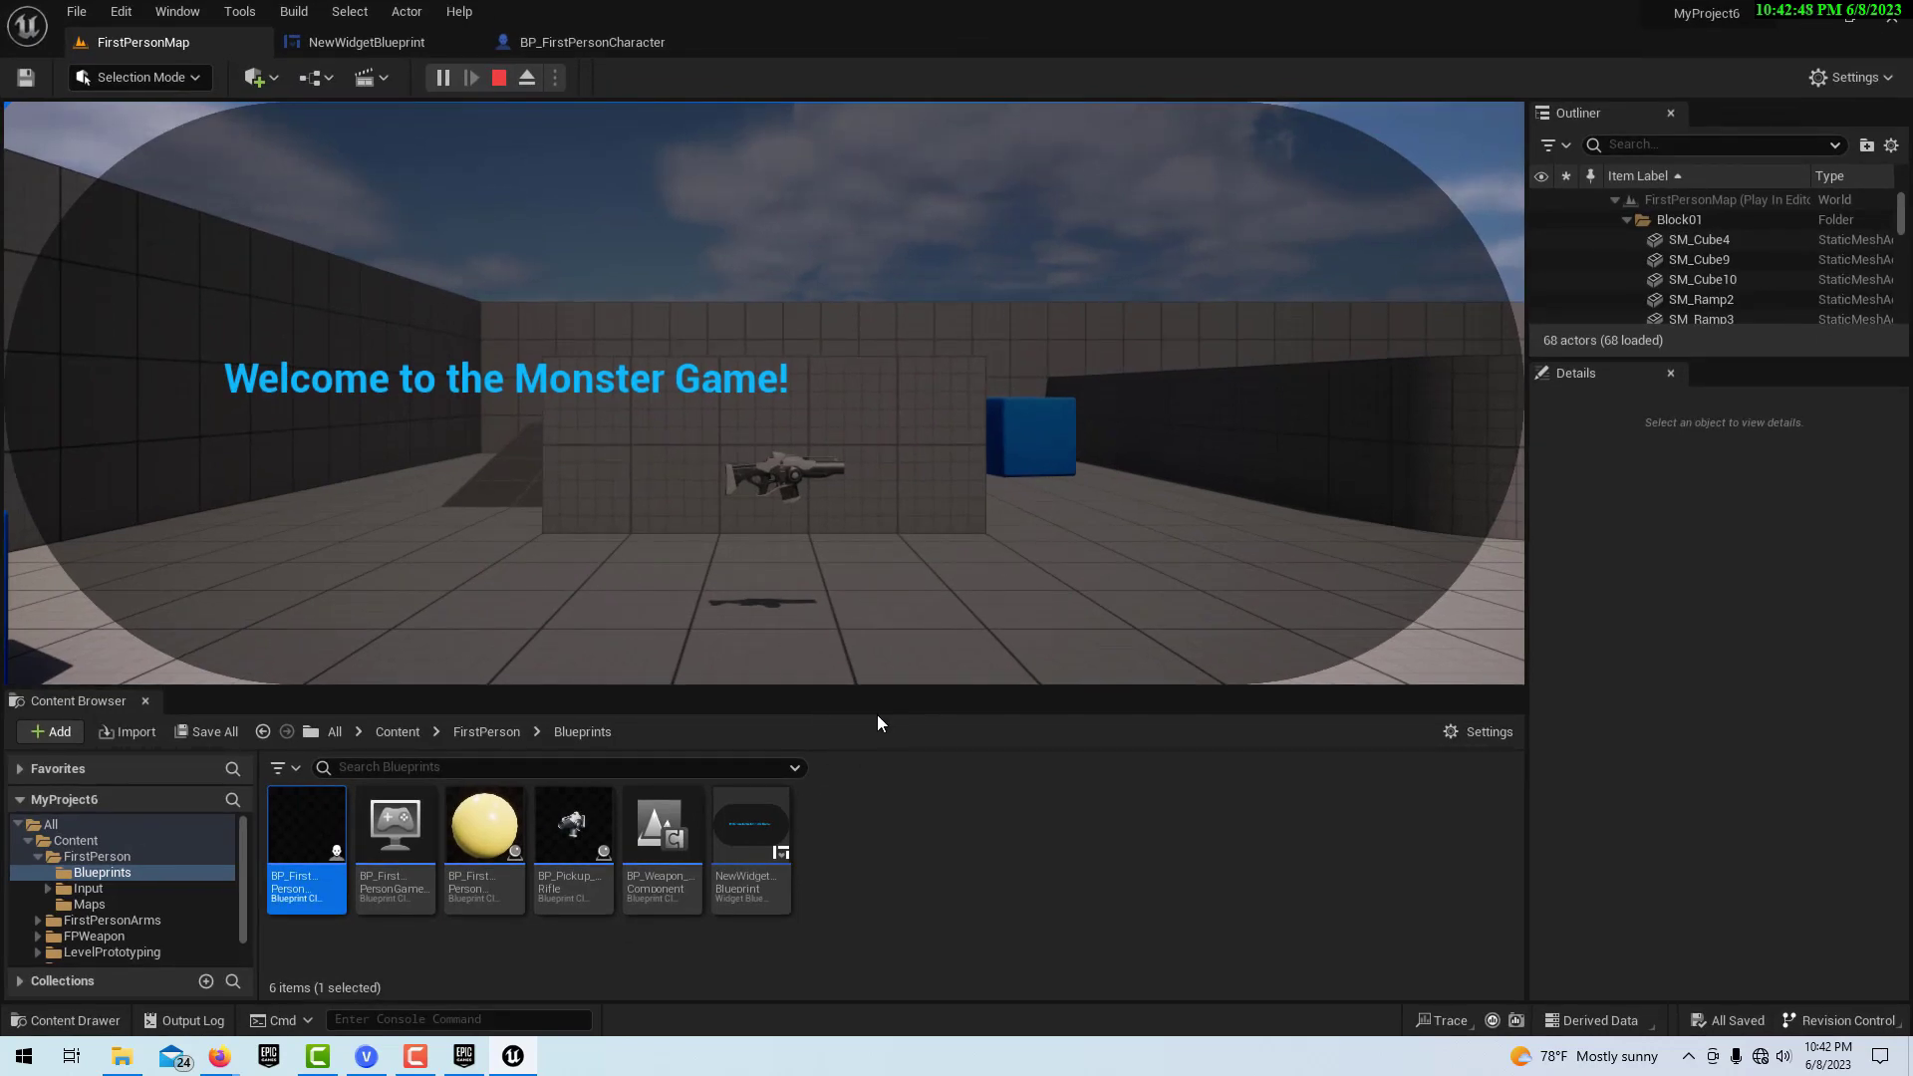
left_click(145, 700)
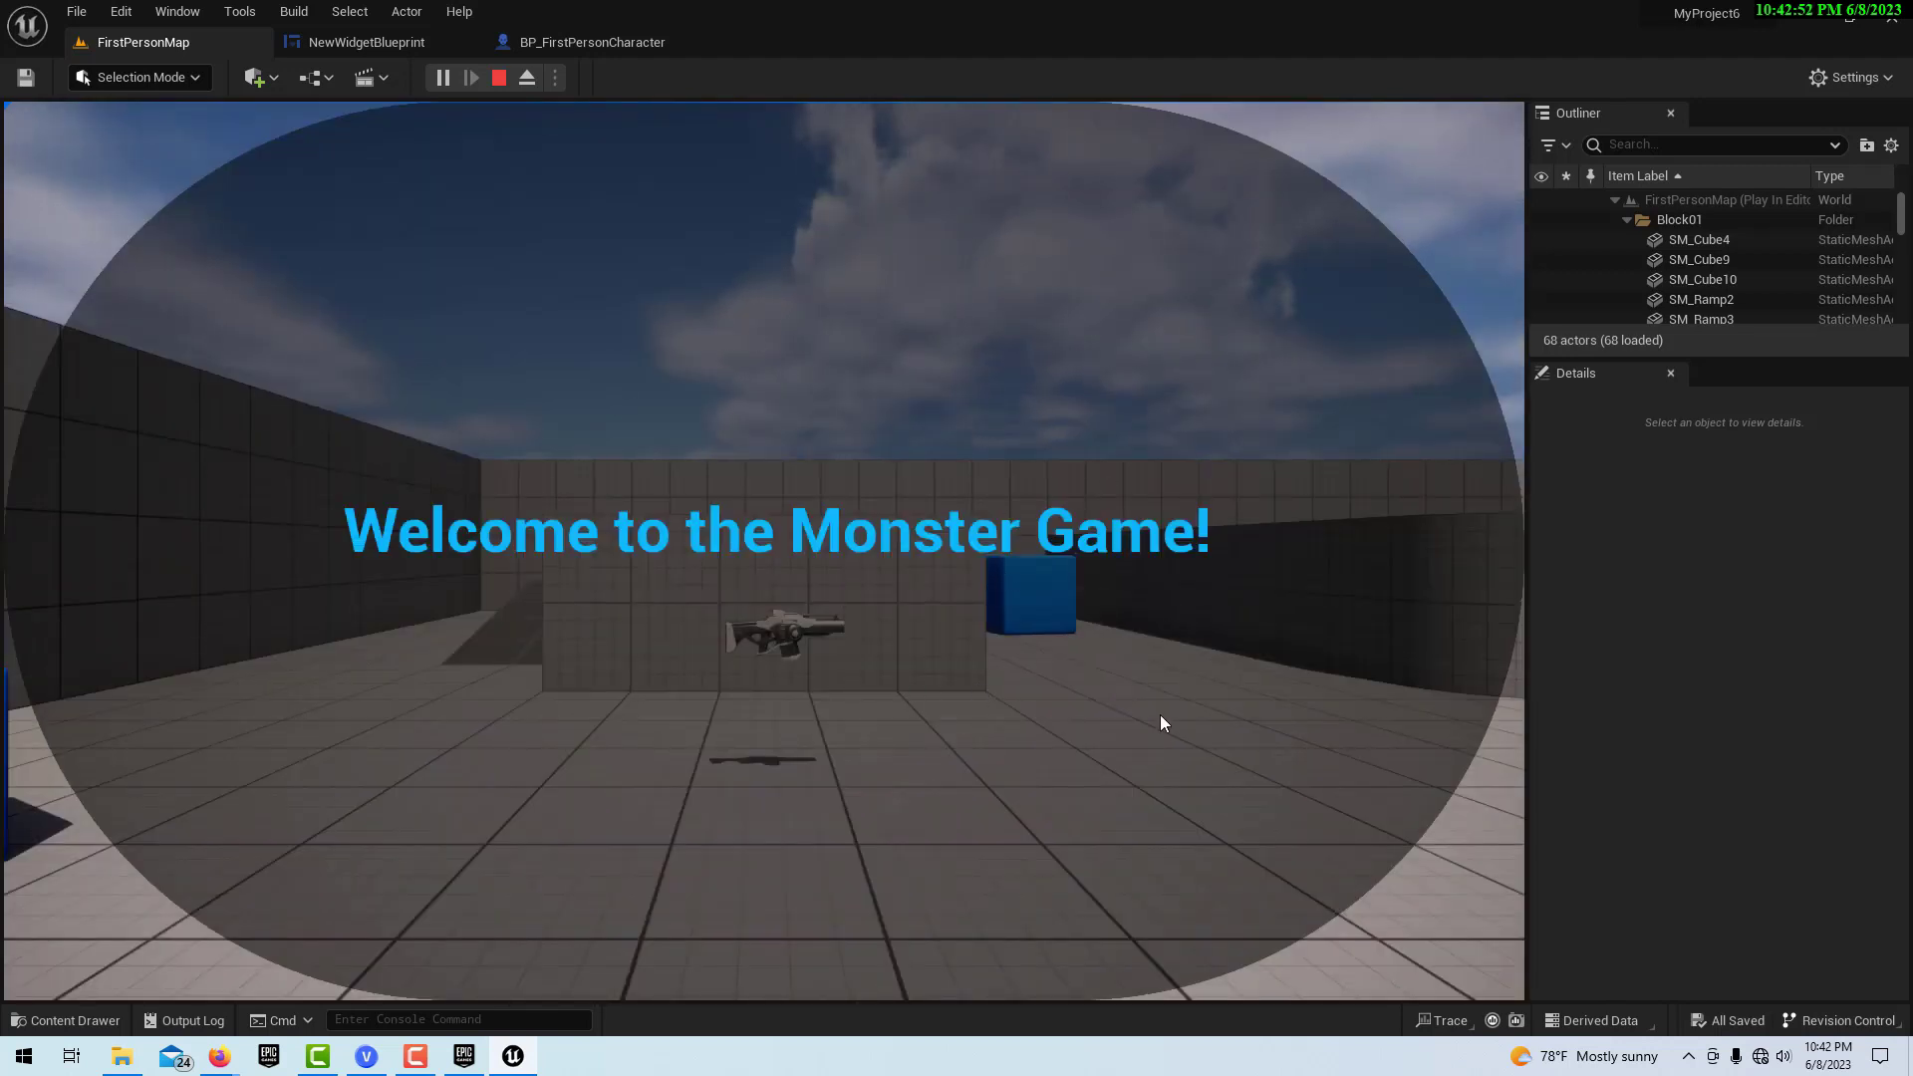